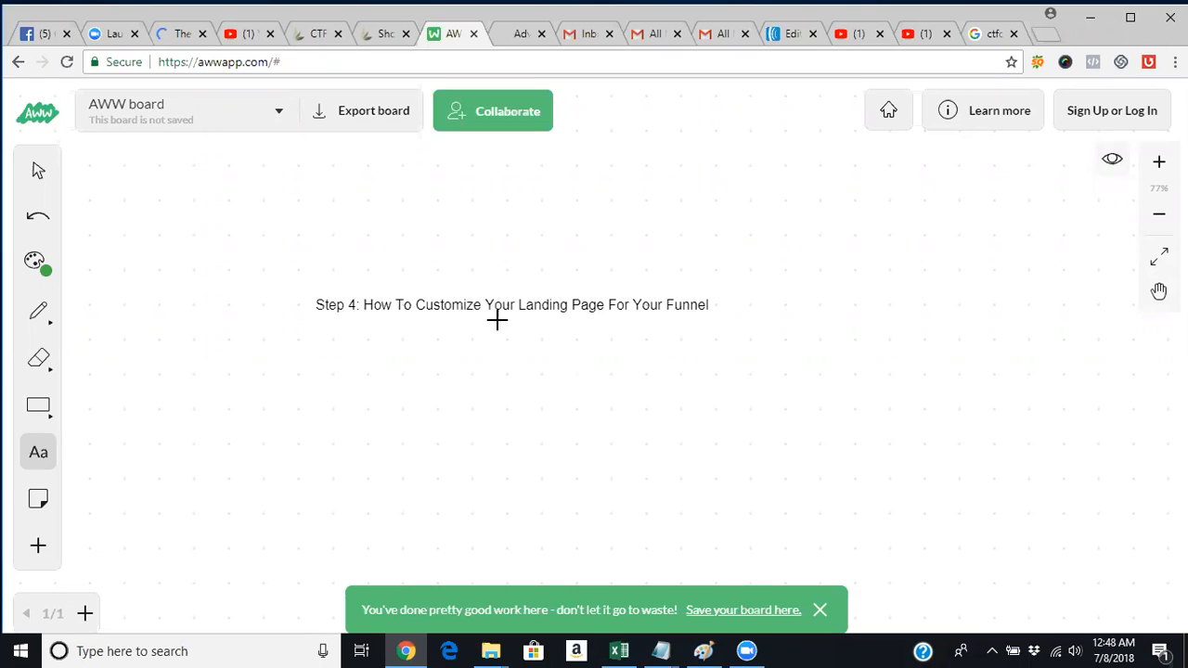
Switch from the AWW board to the CTFO New and Returning Customers login tab.
left_click(375, 38)
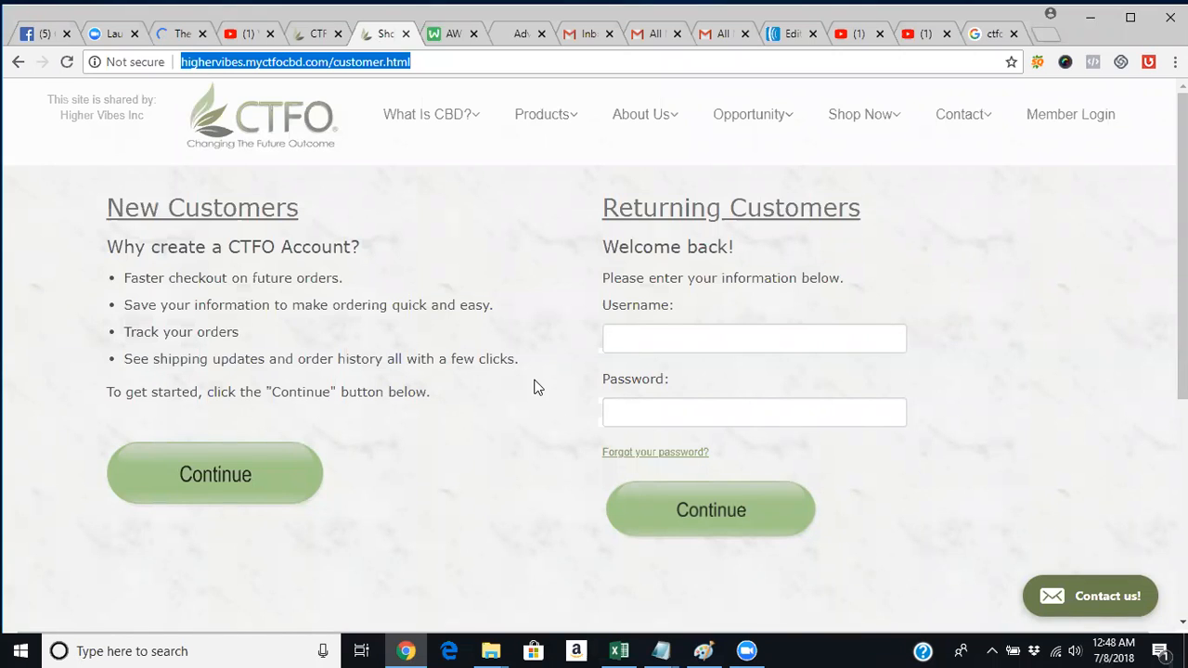
Check the CTFO home page, return to customer.html, then bring up the ClickFunnels editor.
left_click(14, 61)
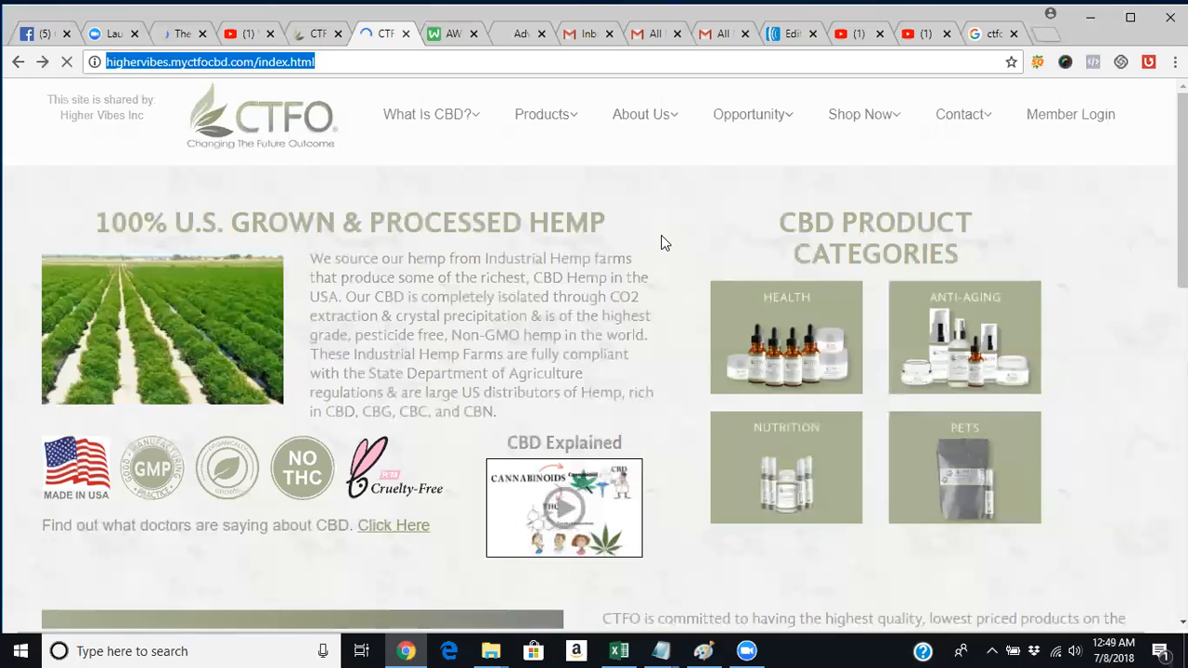
left_click(42, 62)
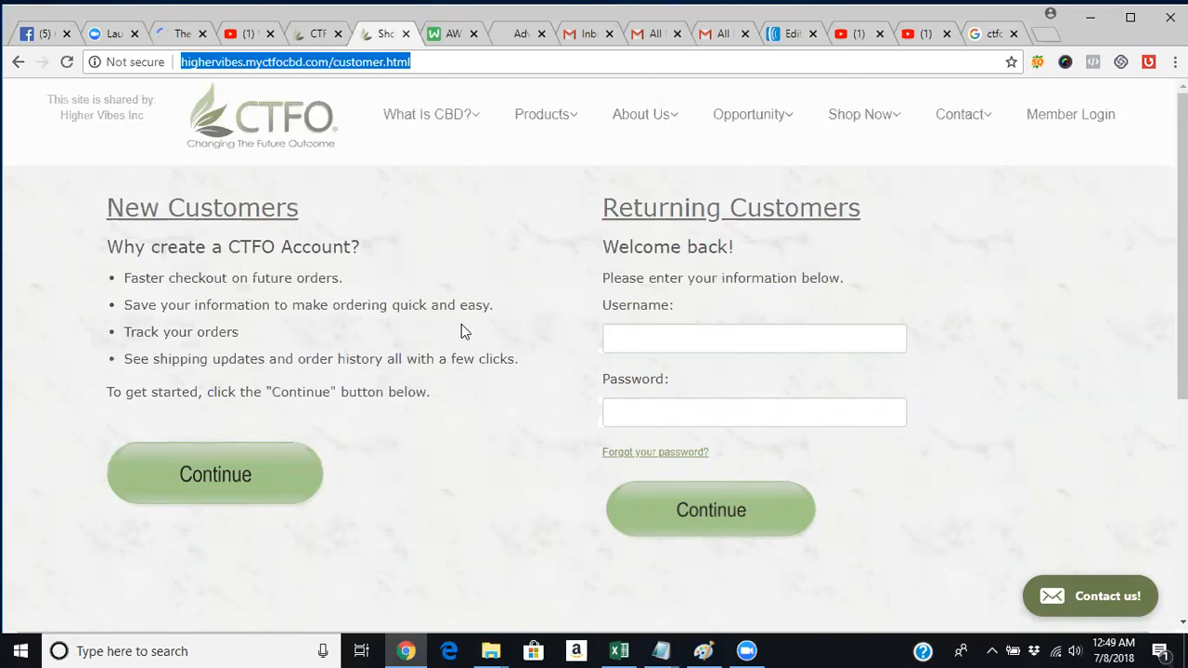
left_click(170, 33)
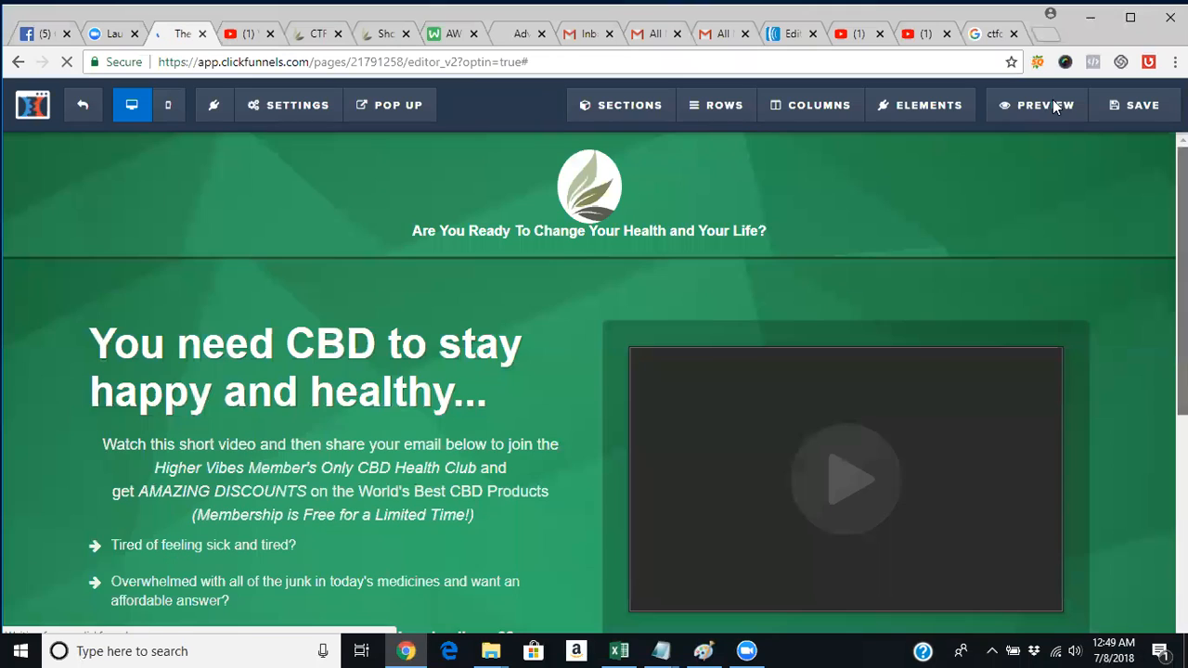
Preview the CBD opt-in page as visitors see it and scroll through it.
left_click(1045, 104)
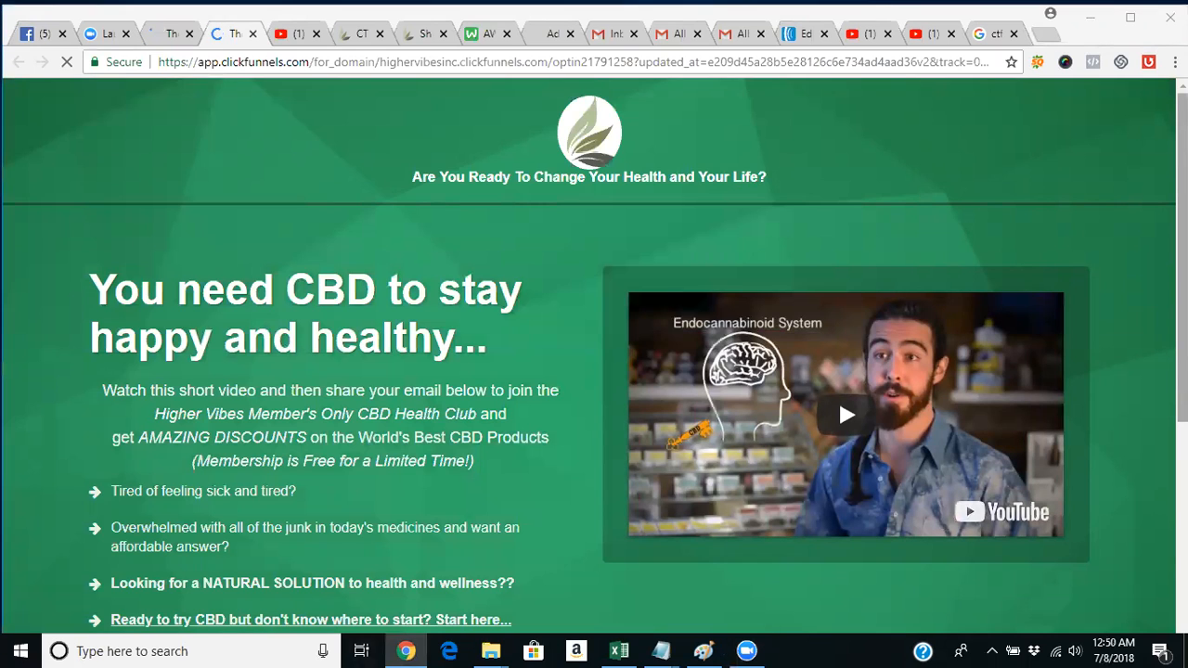
left_click_drag(1182, 269, 1182, 330)
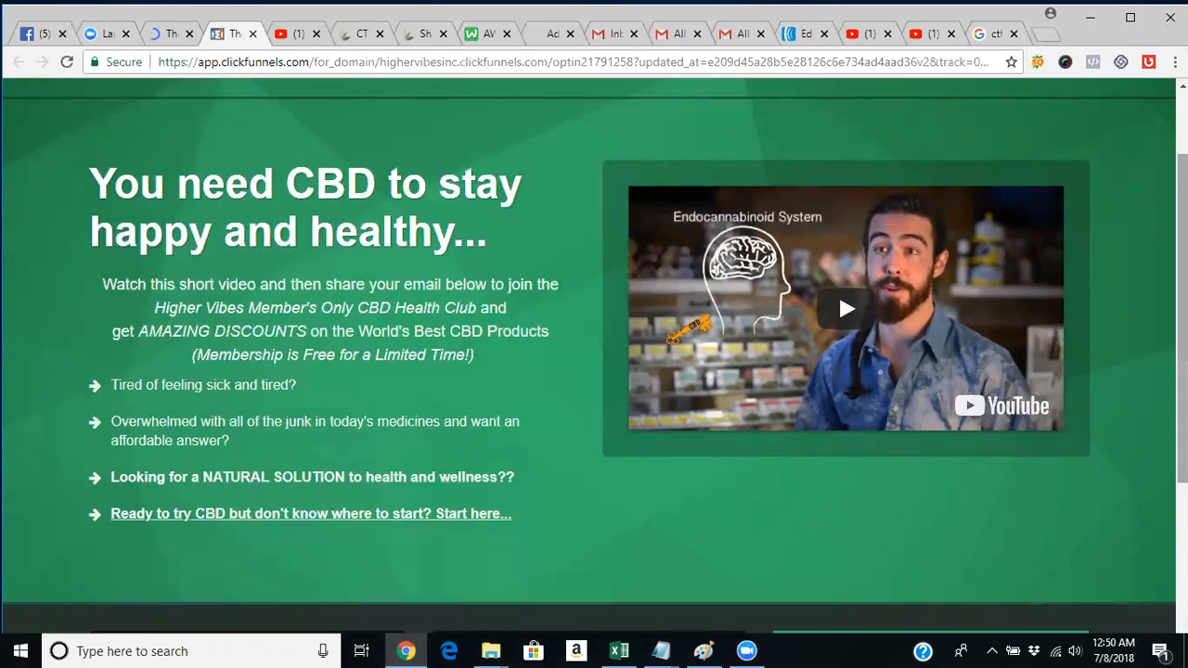
scroll(594, 353, "up", 2)
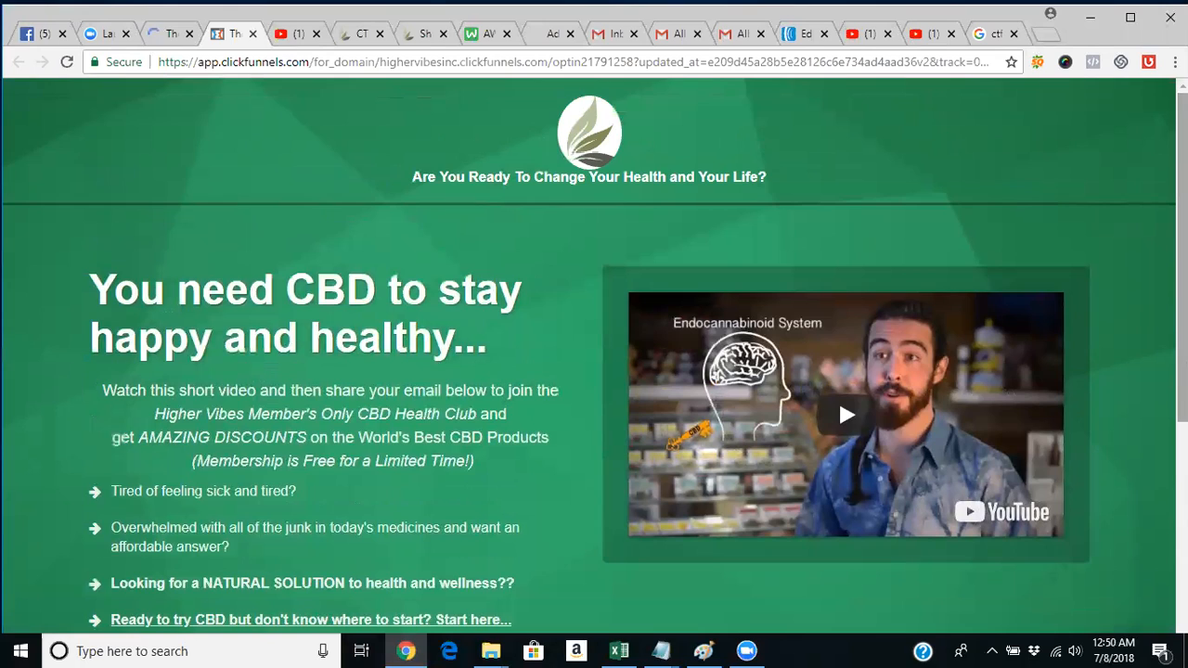
scroll(594, 371, "down", 4)
scroll(593, 371, "up", 3)
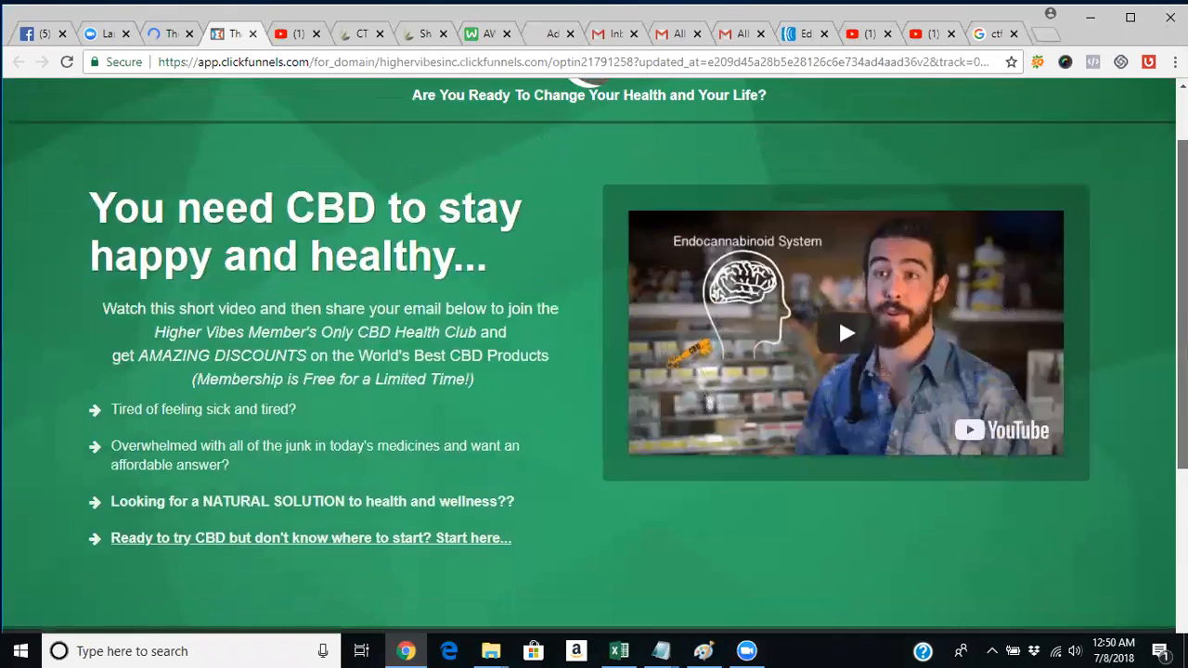
scroll(594, 371, "down", 2)
scroll(360, 269, "up", 3)
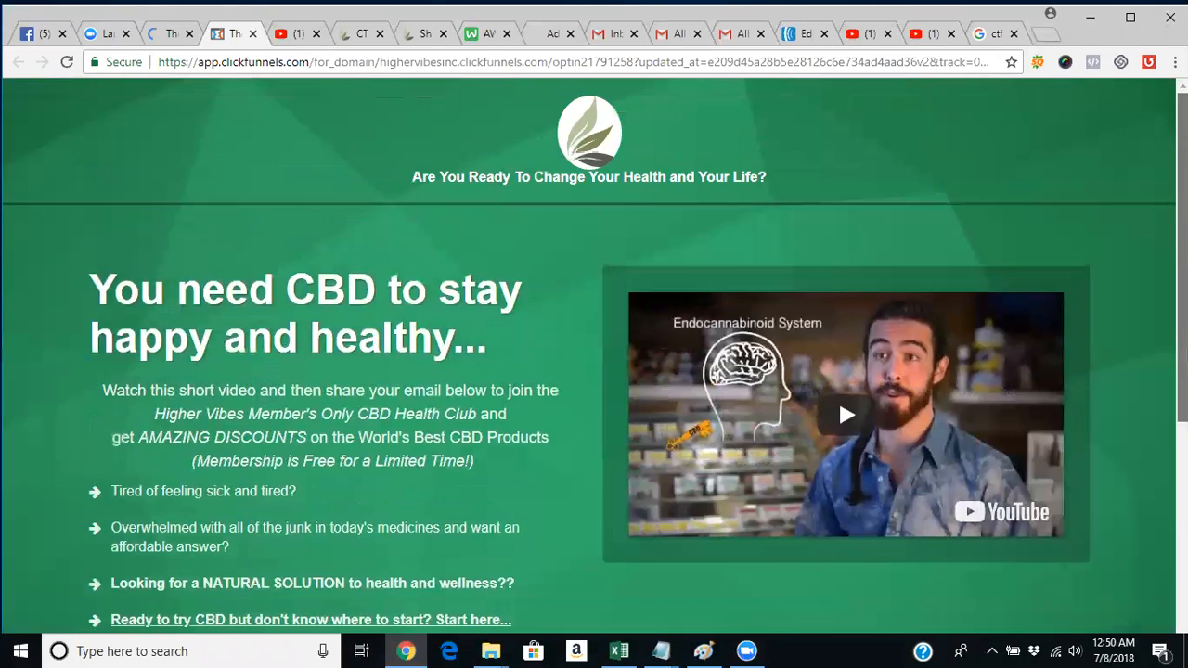
Save the opt-in page in the editor, then go to the CTFO back office websites page.
left_click(153, 38)
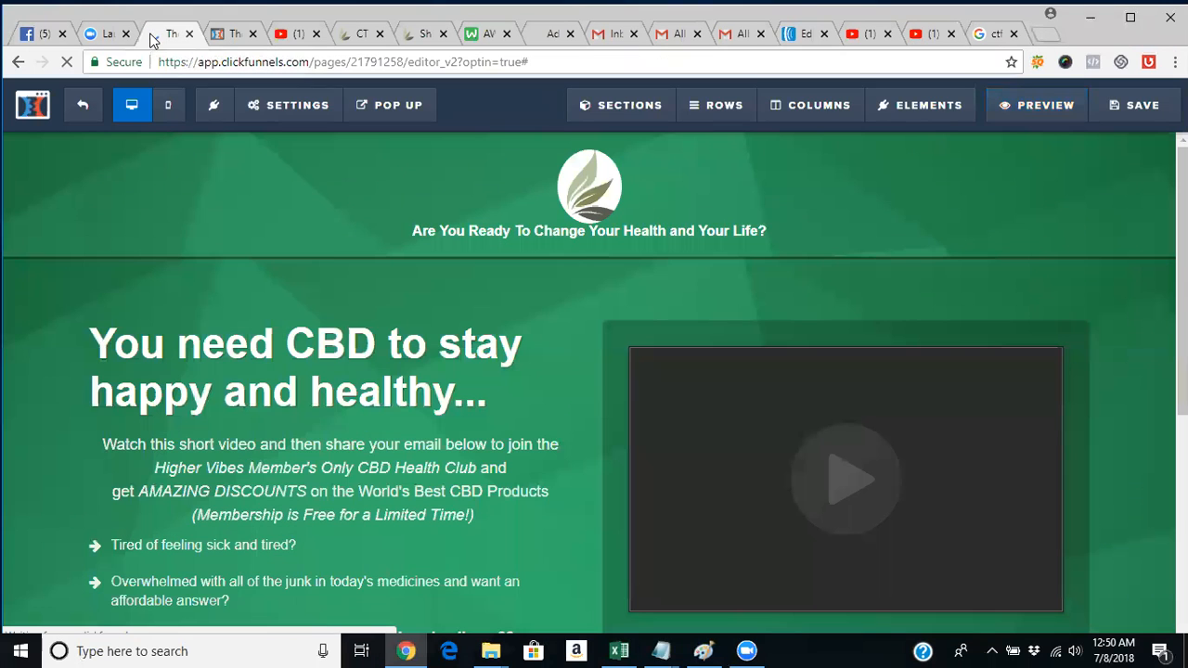
left_click(1117, 110)
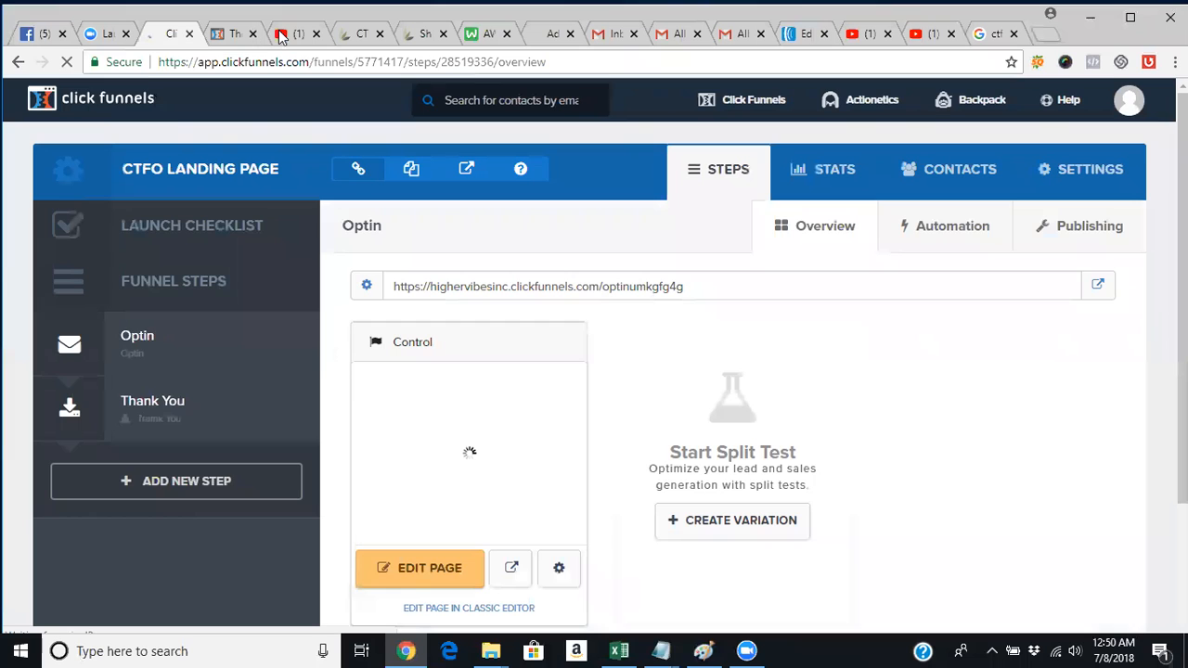
left_click(357, 34)
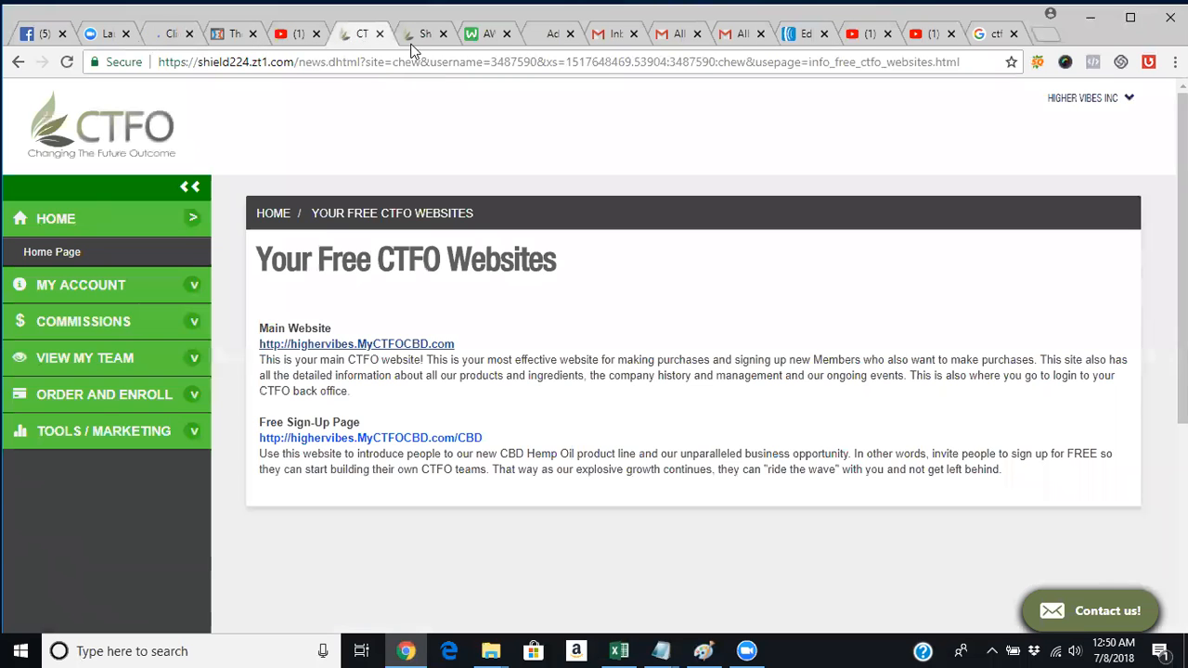
Browse the CTFO What Is CBD? and About Us pages, return home, then bring up the hemp image in Paint.
left_click(417, 35)
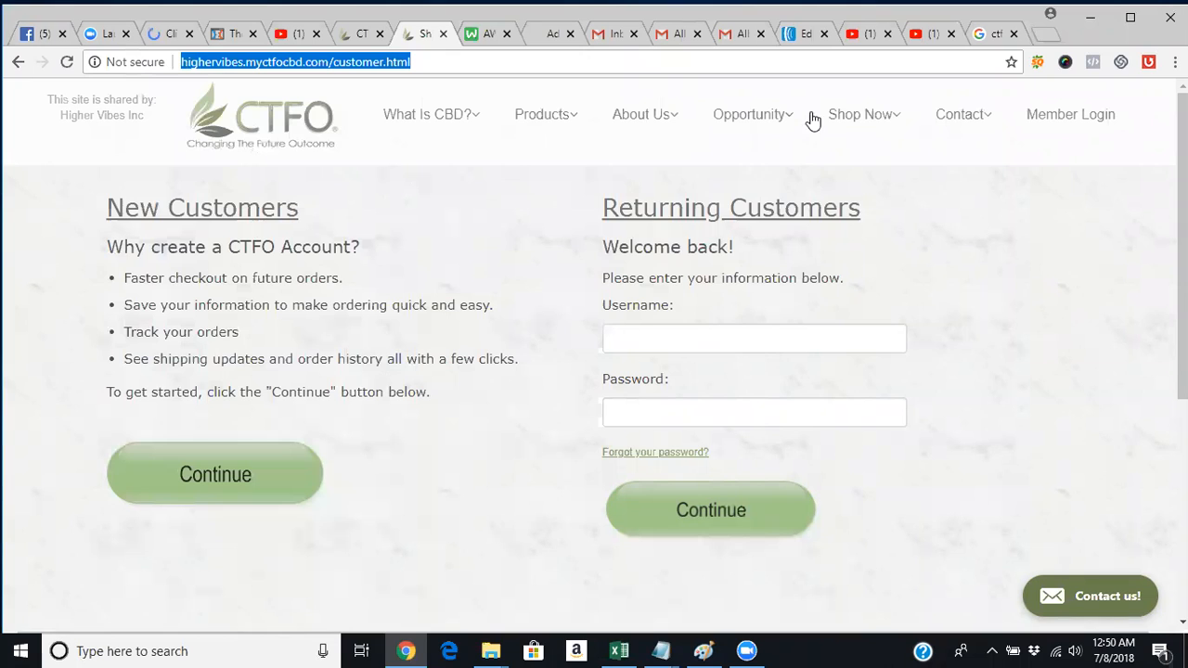
left_click(436, 123)
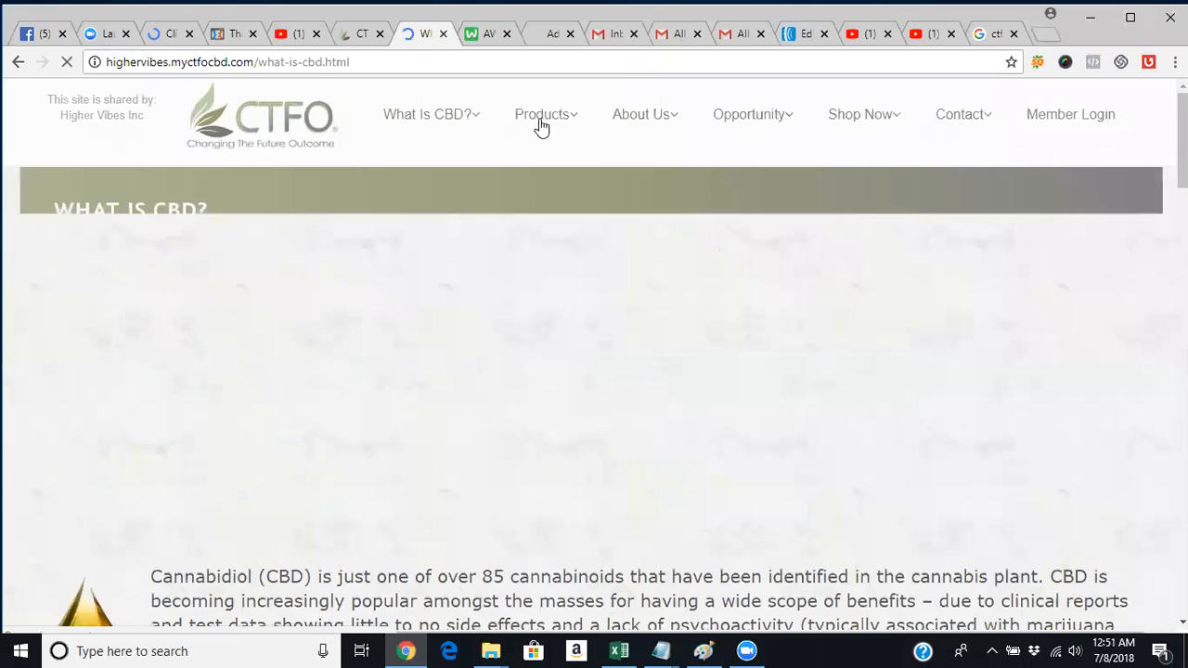
left_click(631, 114)
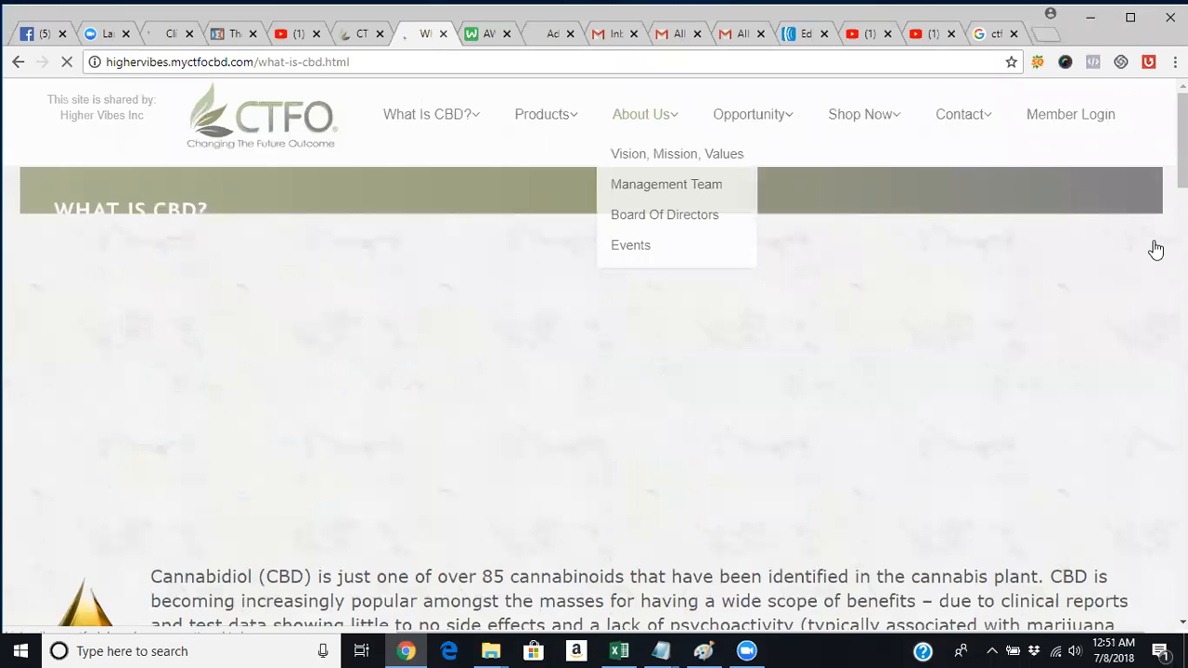
scroll(1156, 251, "down", 5)
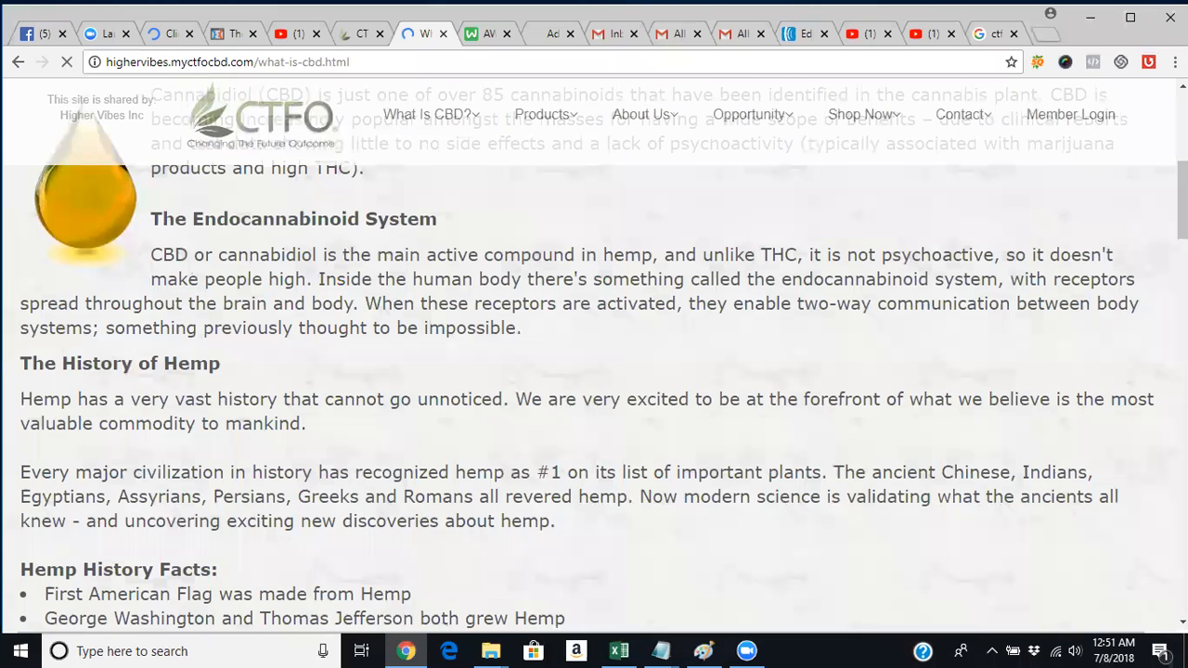
scroll(1156, 251, "down", 1)
scroll(594, 352, "up", 5)
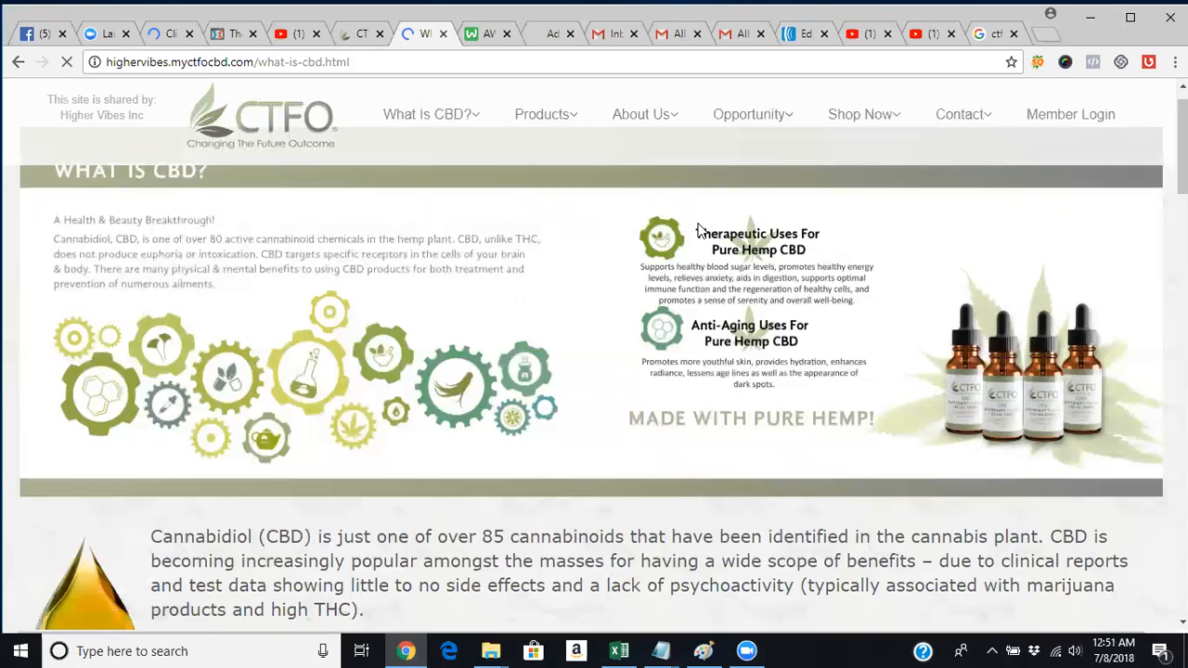
left_click(326, 147)
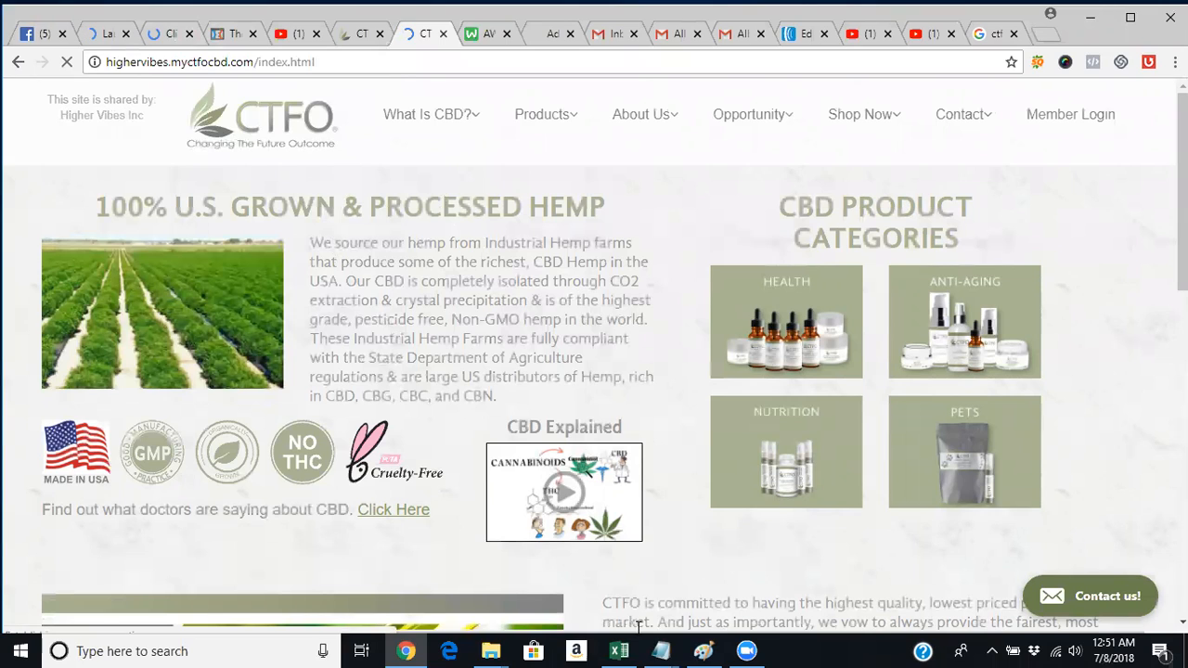
left_click(703, 651)
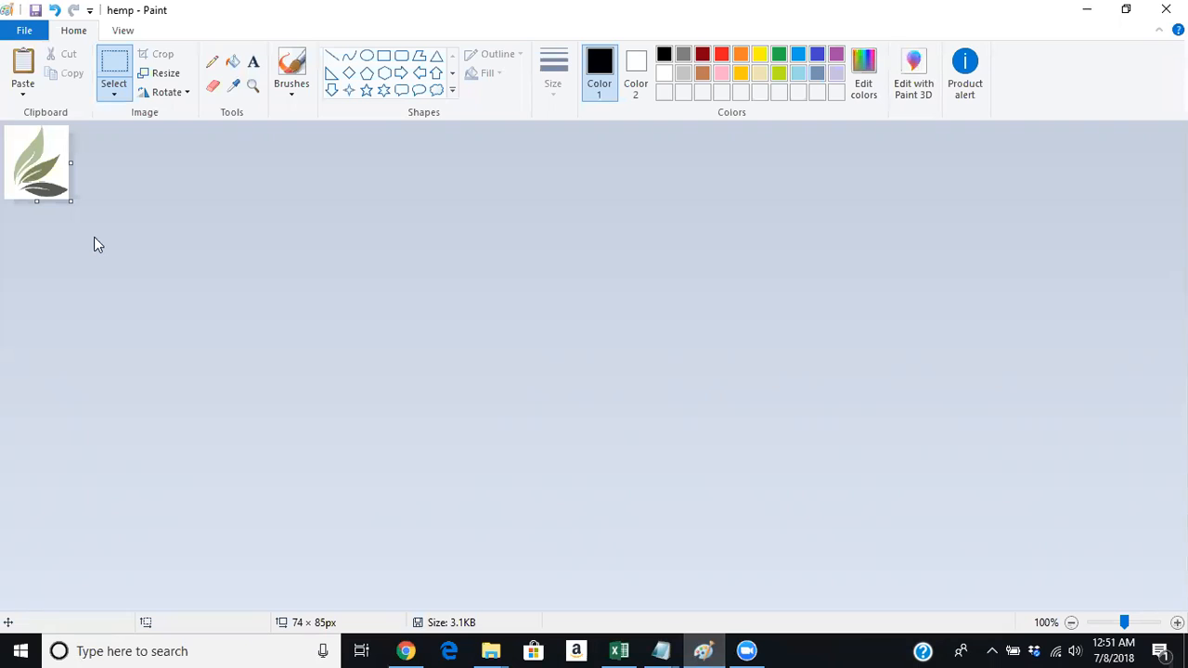
right_click(43, 177)
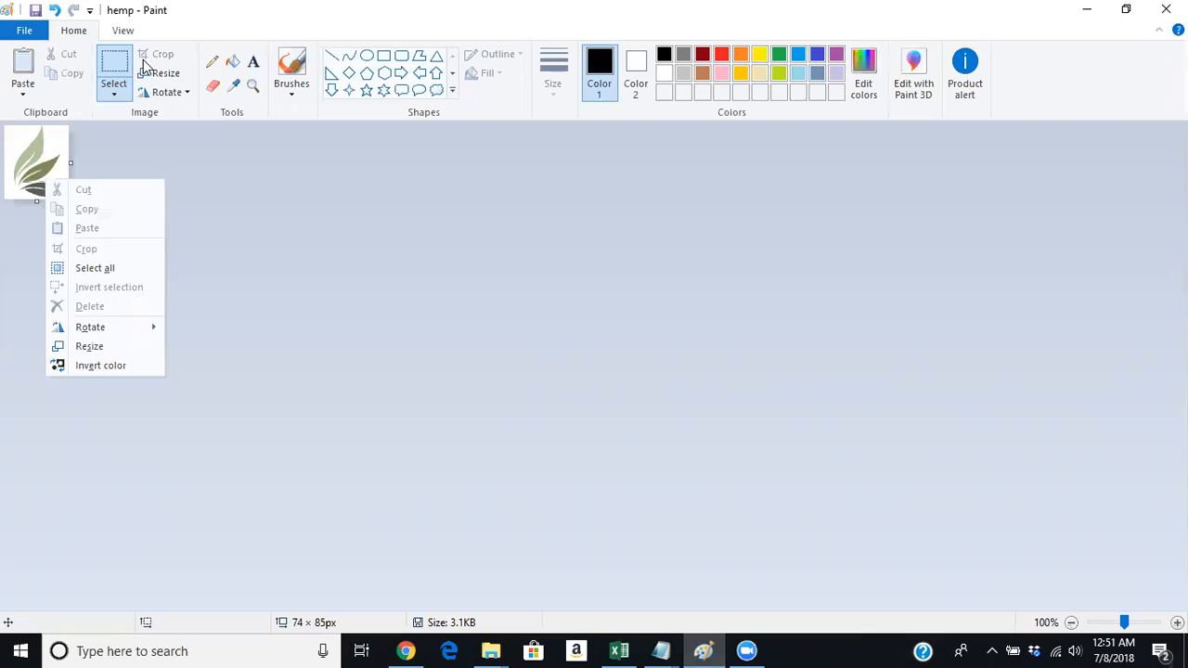
key("Print")
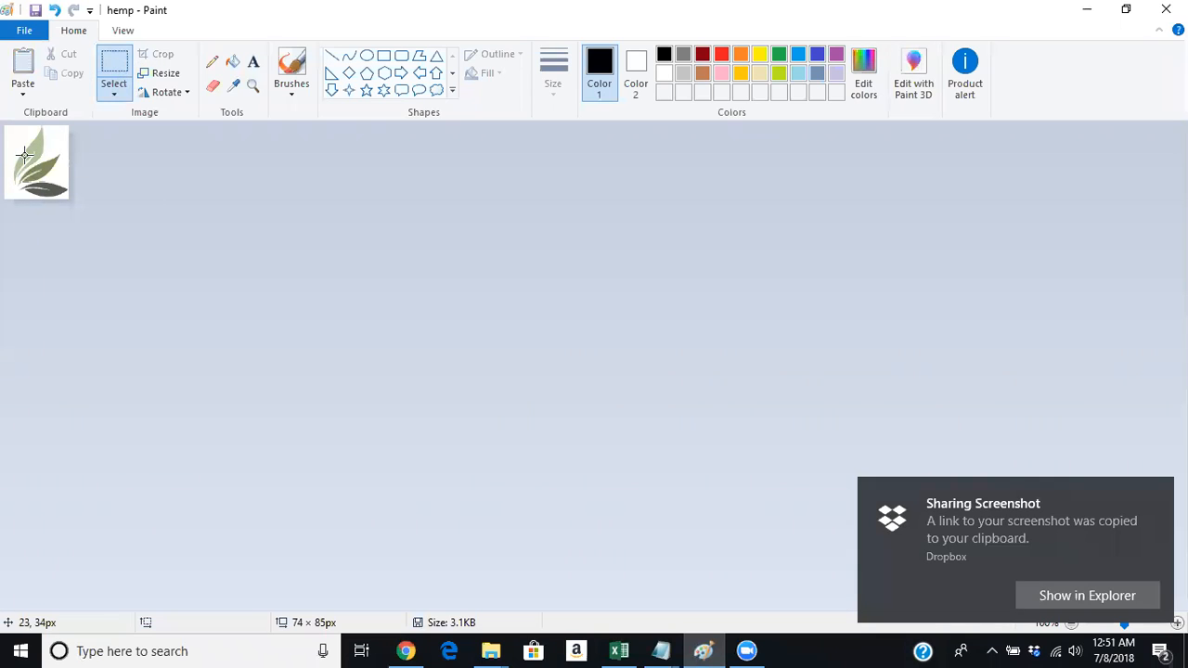
right_click(25, 156)
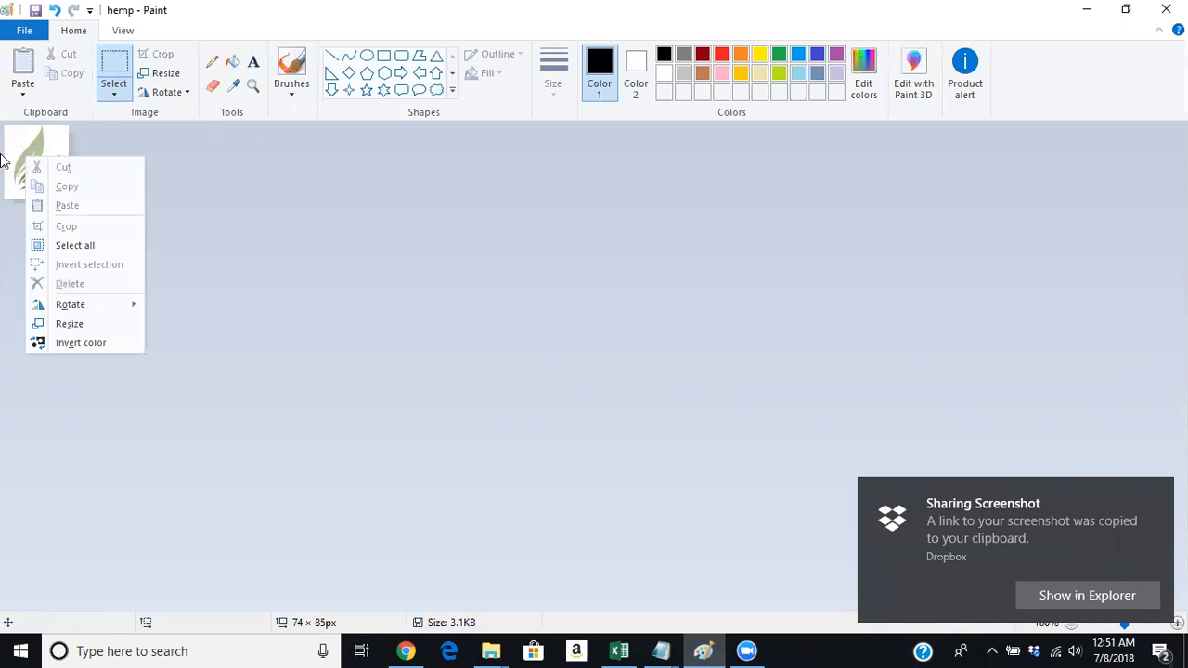
left_click(3, 160)
left_click_drag(11, 150, 54, 180)
right_click(54, 180)
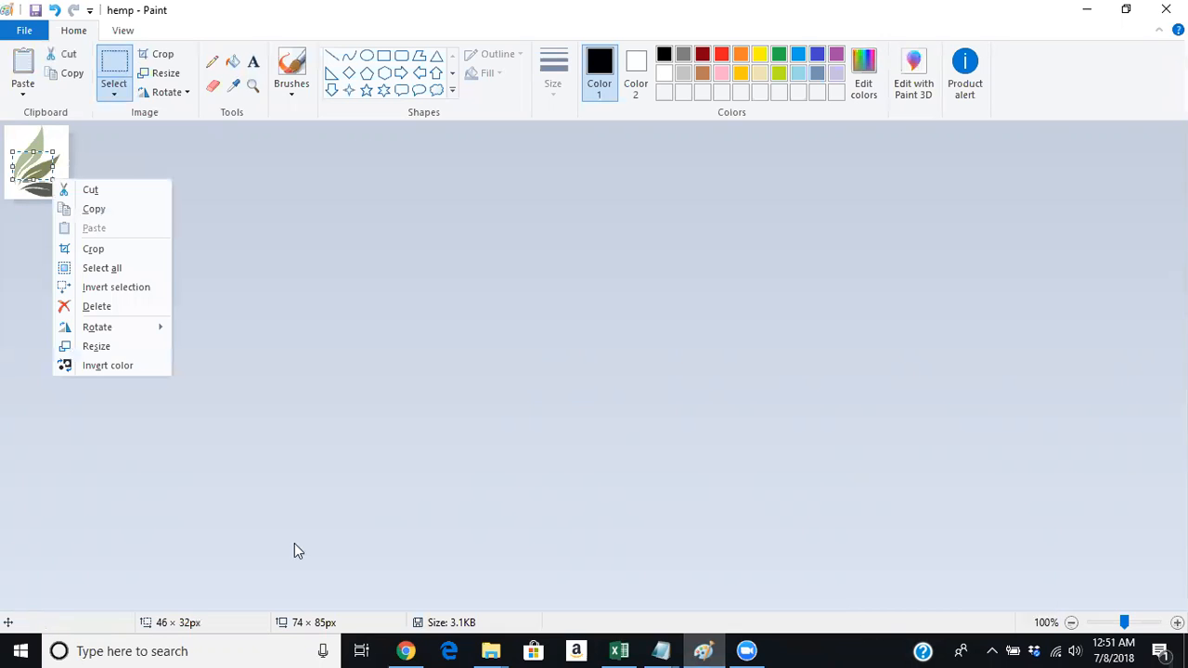
left_click(405, 650)
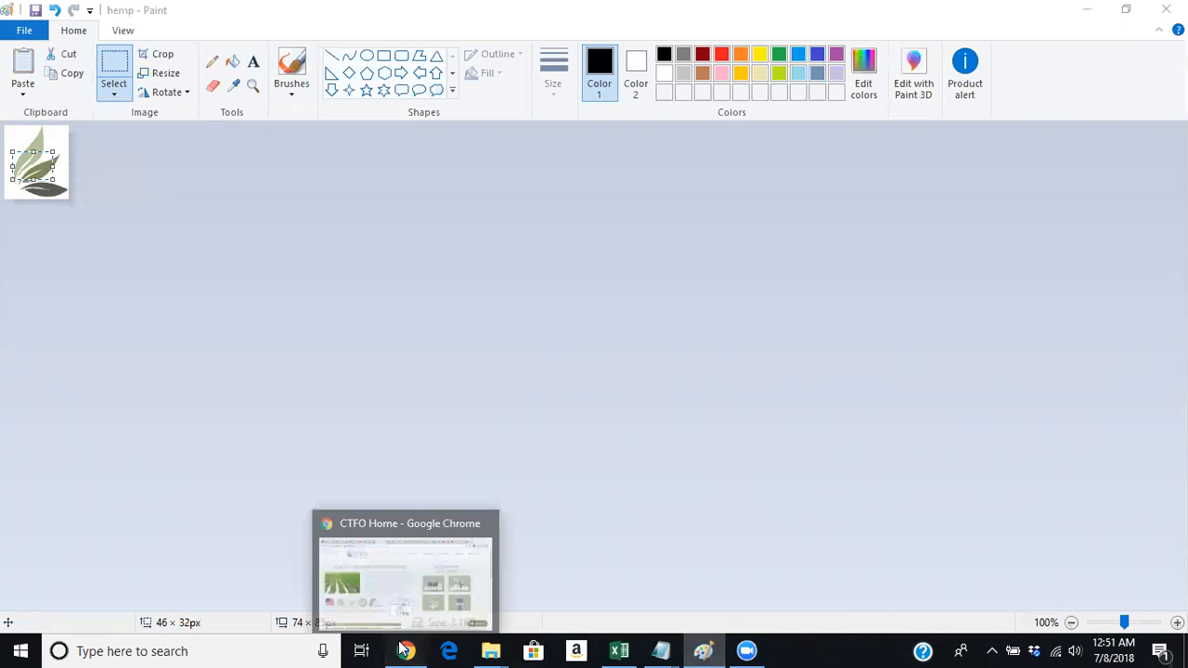
left_click(404, 650)
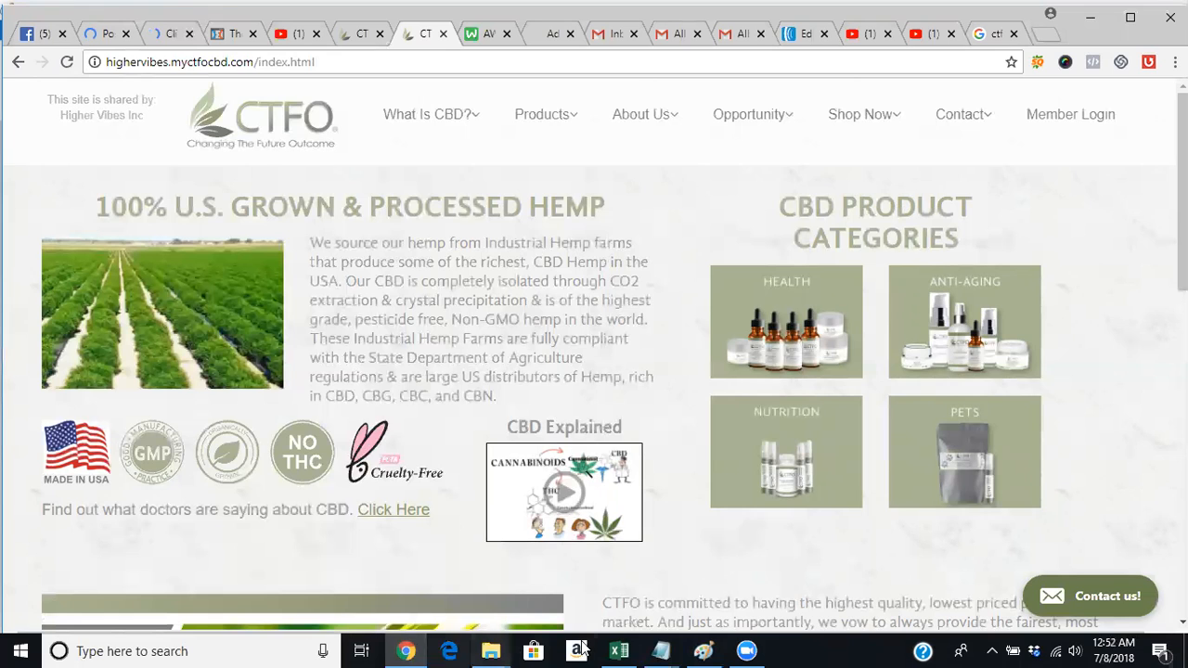
left_click(702, 650)
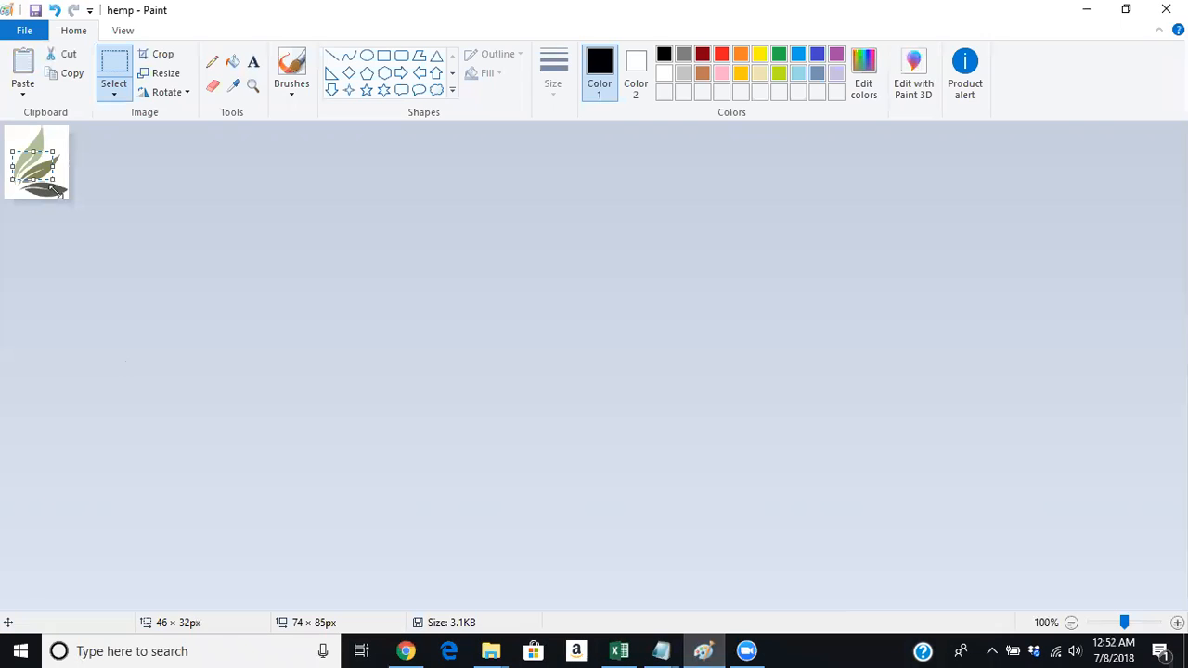
right_click(39, 157)
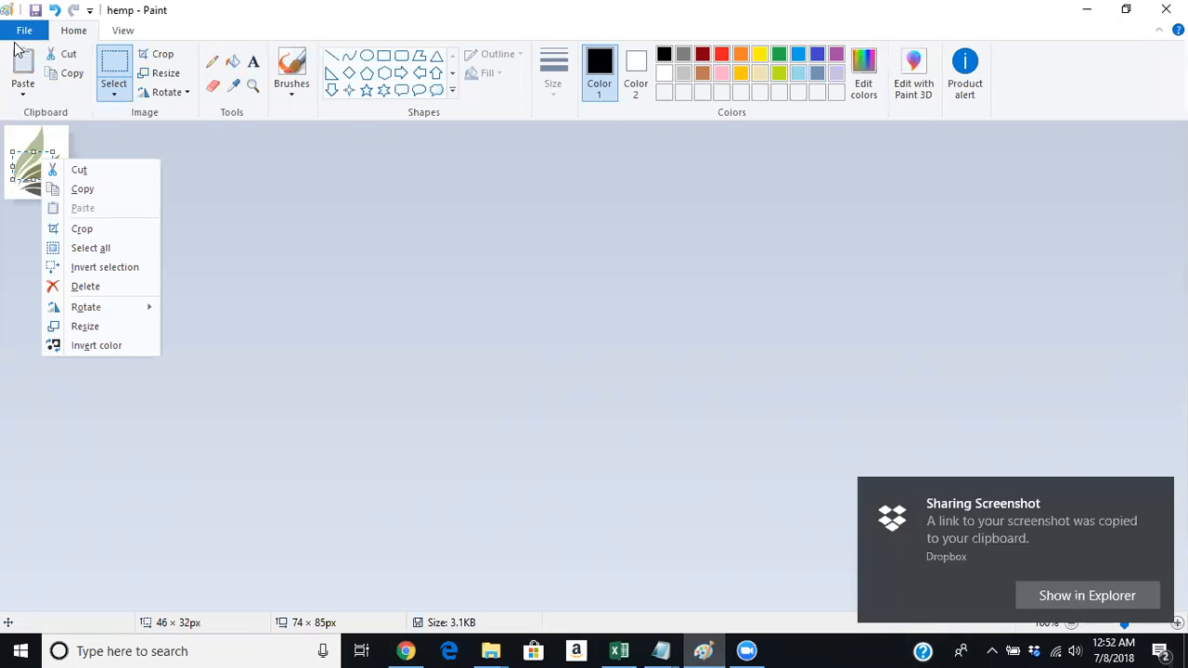
left_click(112, 63)
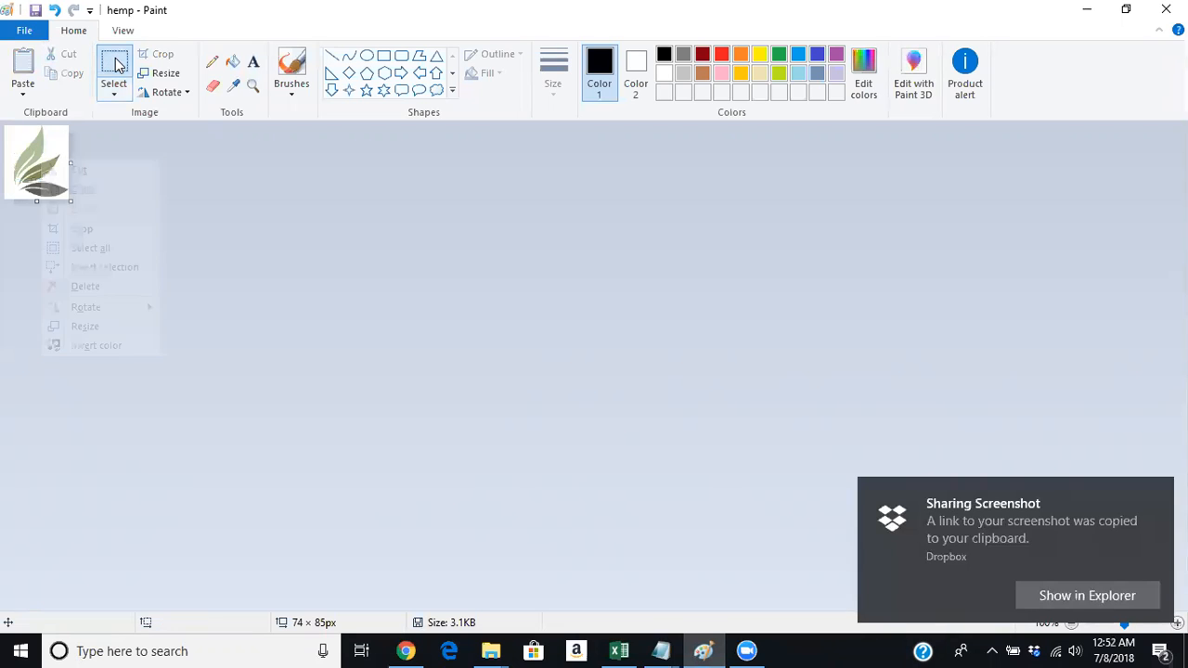
left_click_drag(20, 152, 39, 167)
right_click(39, 167)
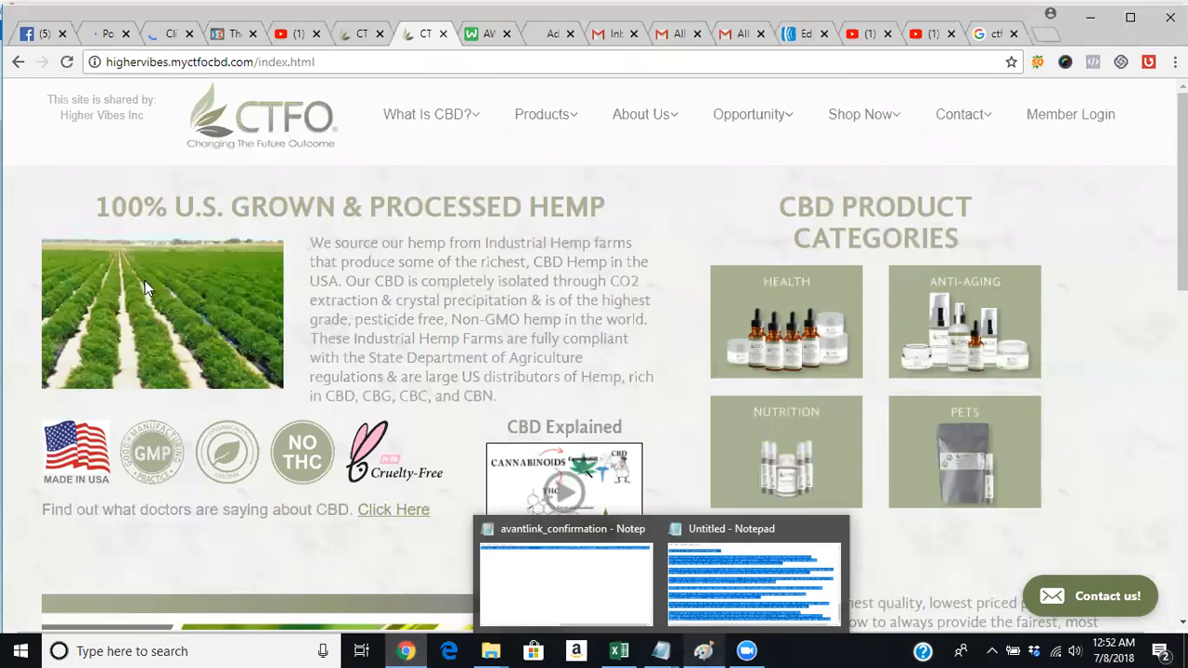
left_click(702, 650)
right_click(34, 167)
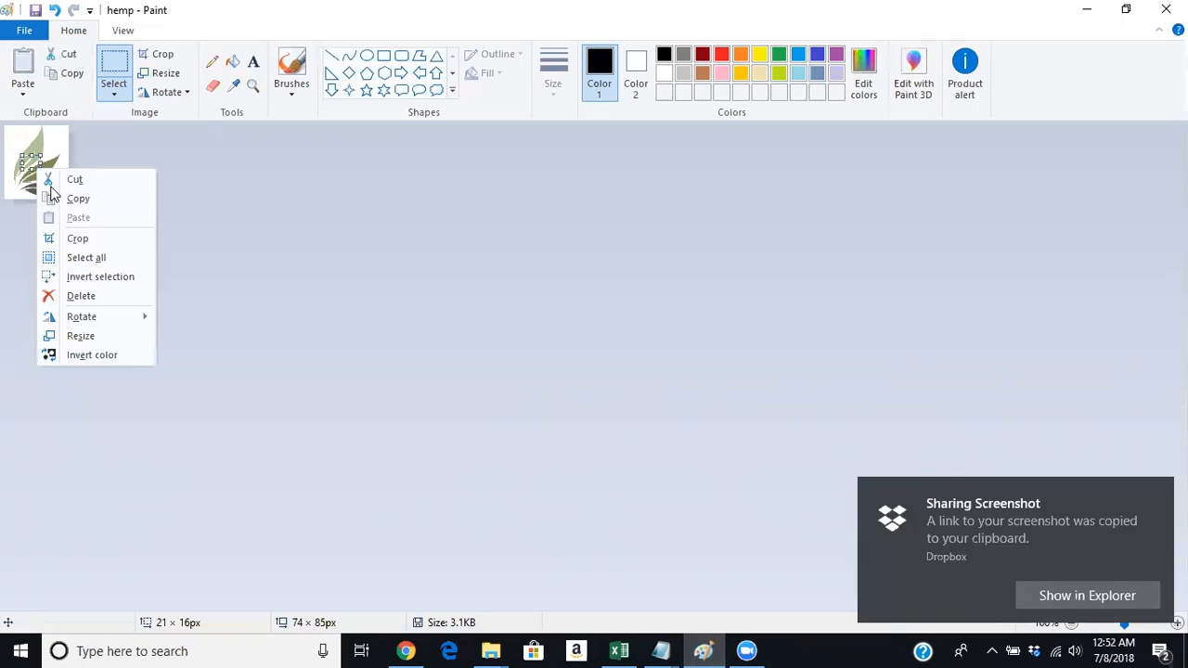
left_click(21, 31)
Start a new blank Paint canvas and briefly check the CTFO site.
left_click(42, 59)
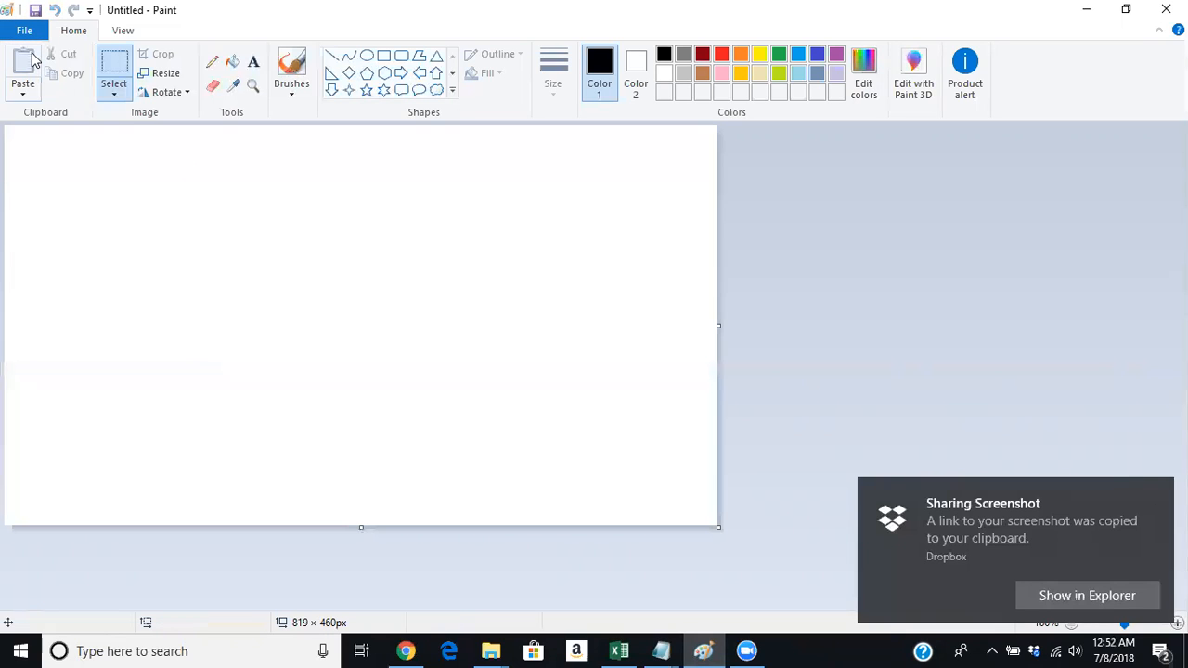
right_click(249, 338)
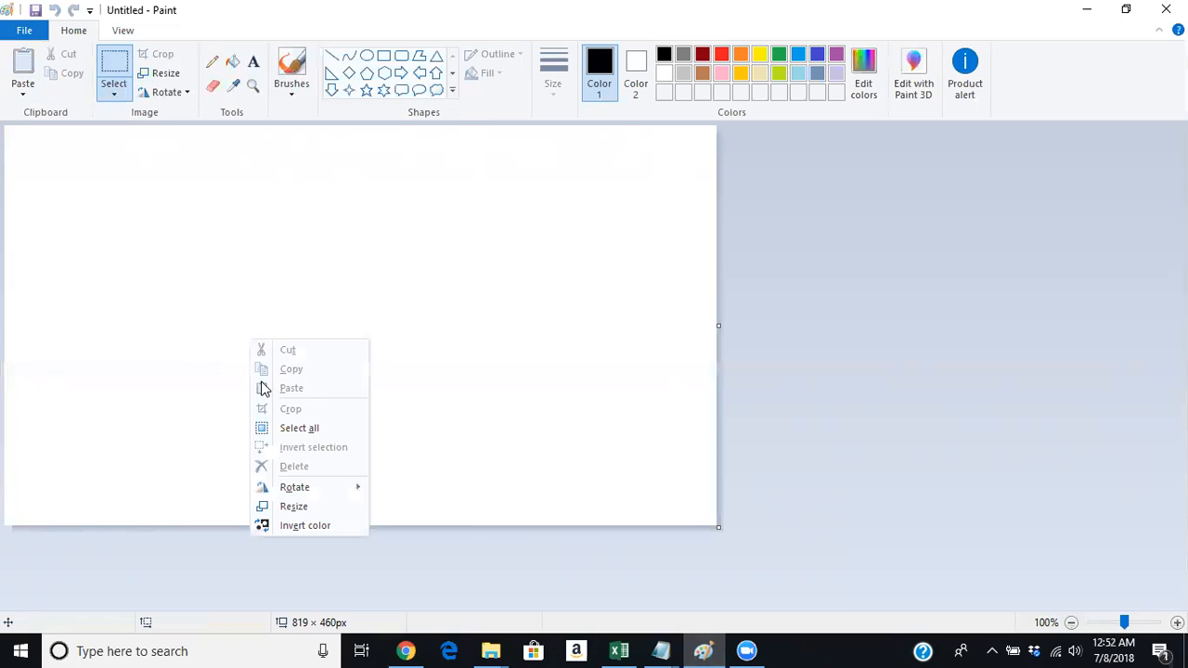
left_click(207, 375)
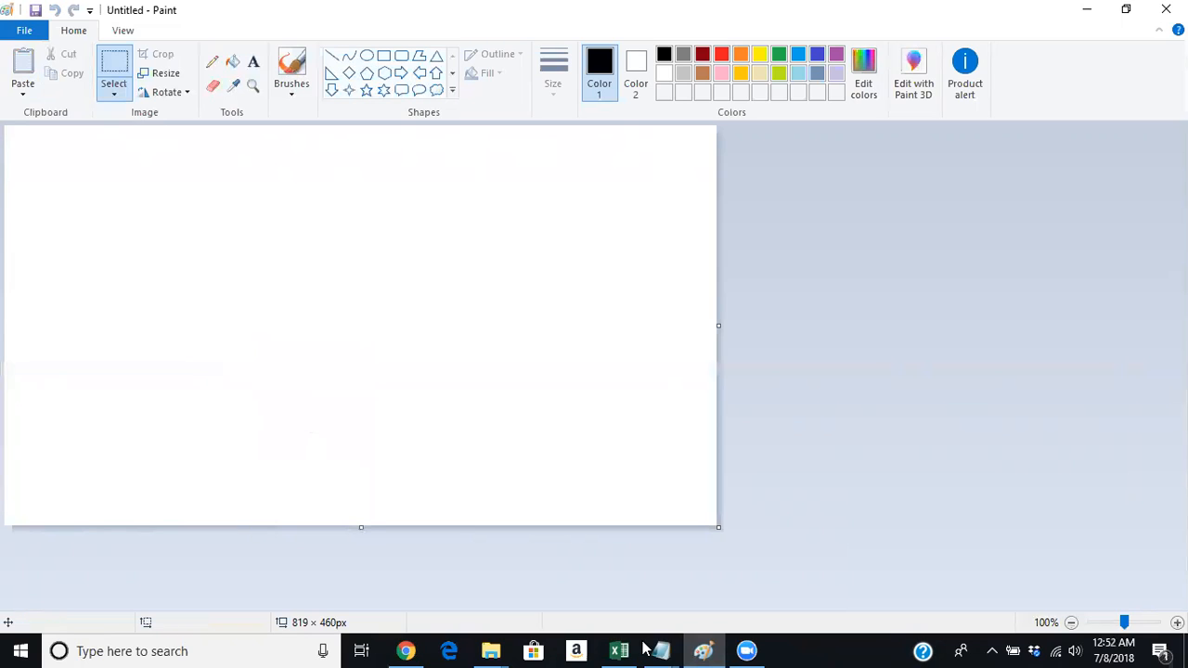
left_click(405, 651)
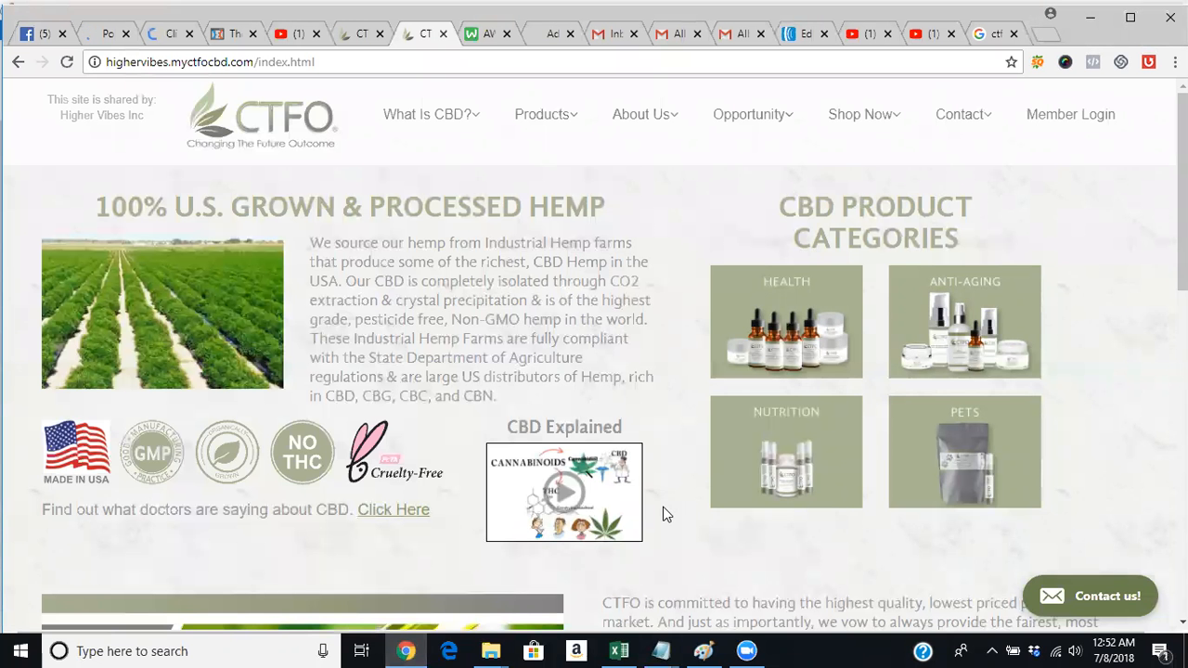
key("alt+Tab")
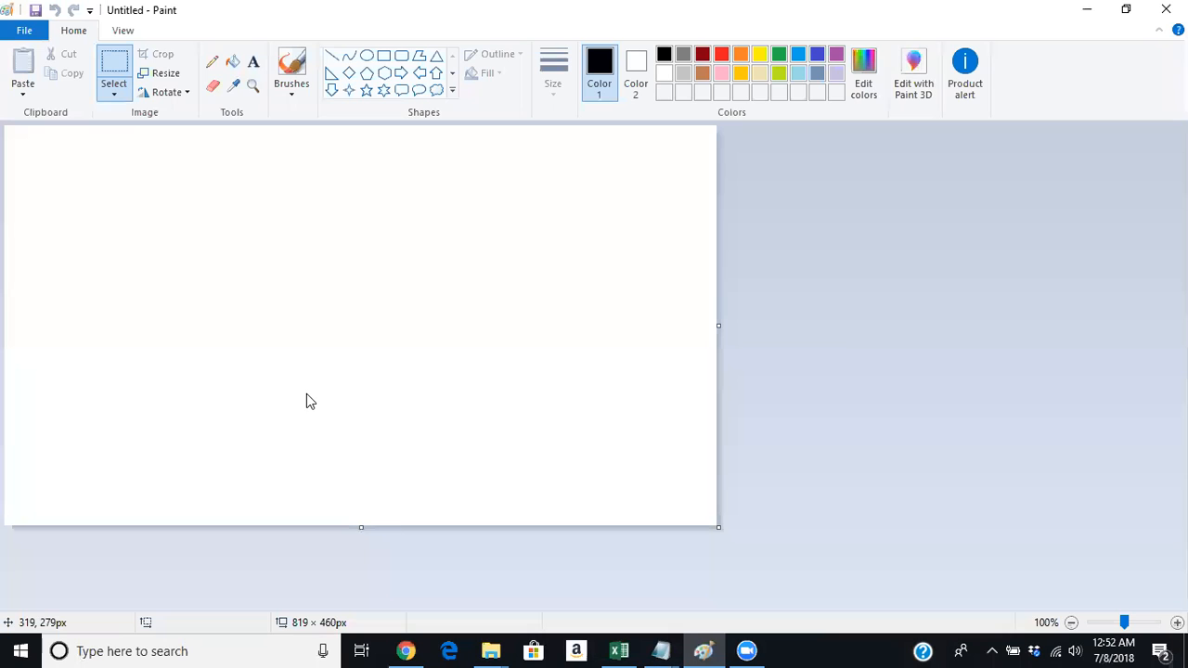
Make a rectangular selection near the canvas top-left, then minimize Paint.
right_click(306, 393)
left_click(105, 84)
left_click_drag(80, 154, 168, 235)
right_click(130, 213)
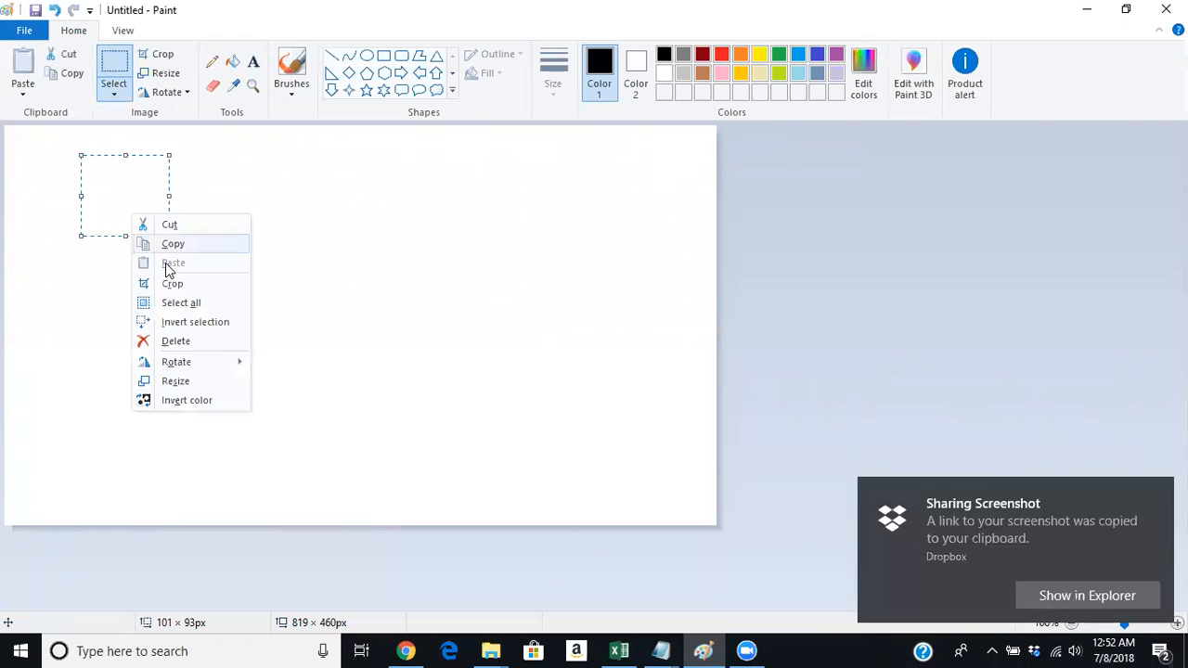
left_click(324, 270)
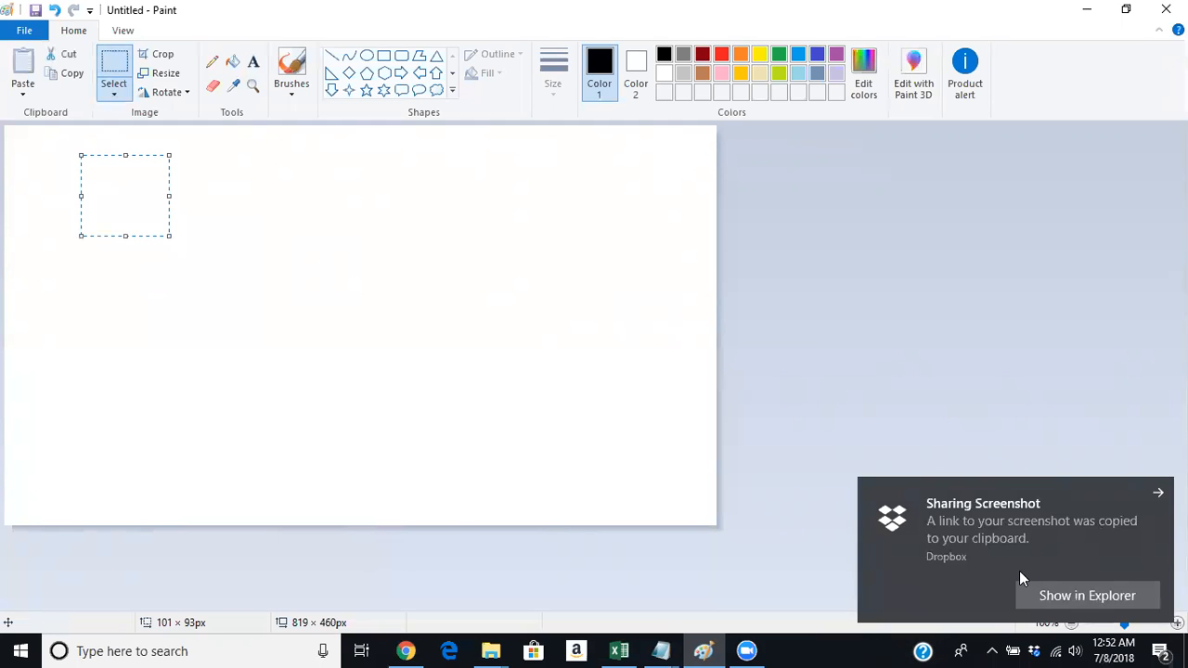
left_click(1086, 11)
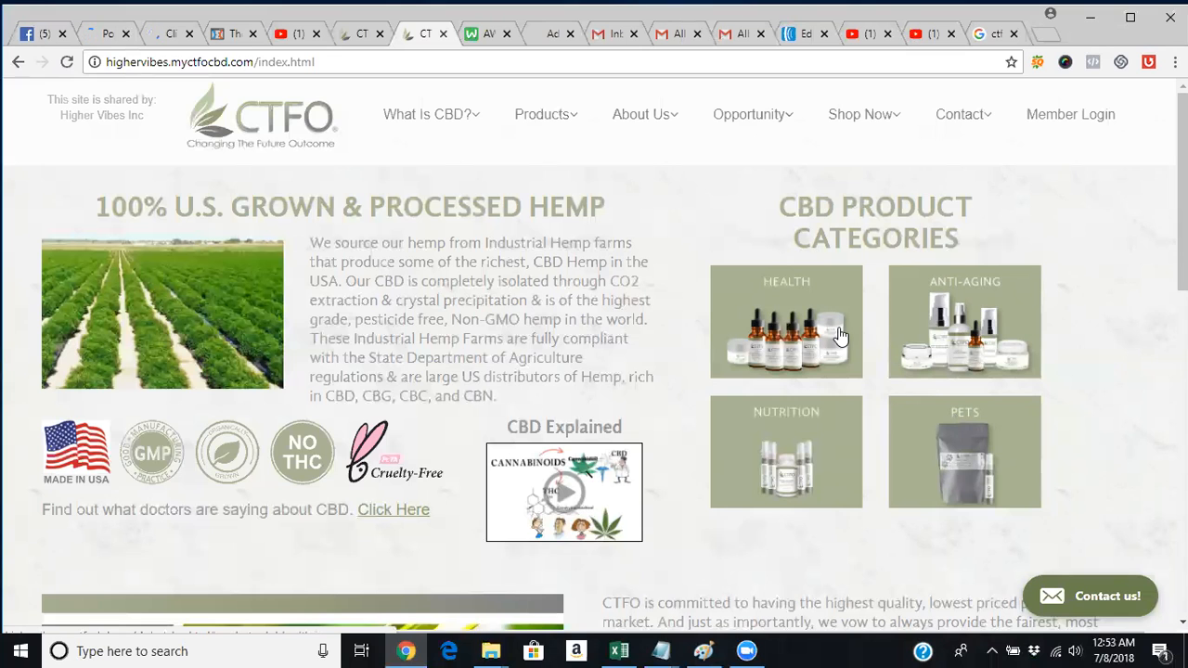
Scroll the CTFO home page, then return to the ClickFunnels Optin step overview tab.
scroll(594, 362, "down", 5)
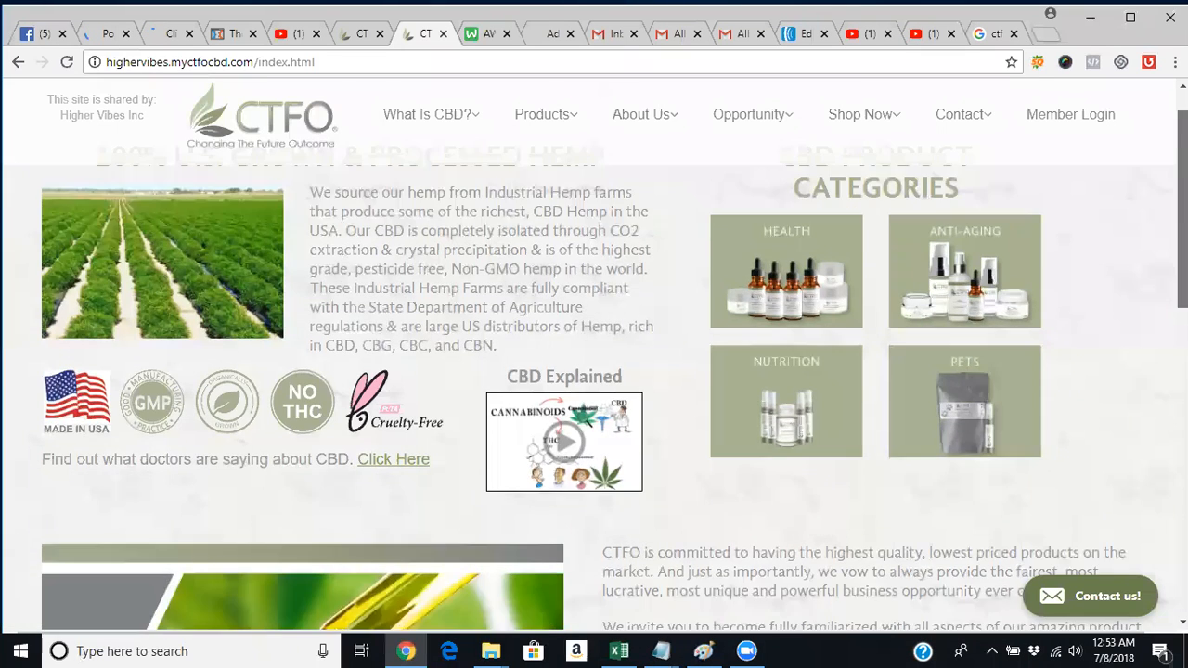
scroll(869, 313, "up", 5)
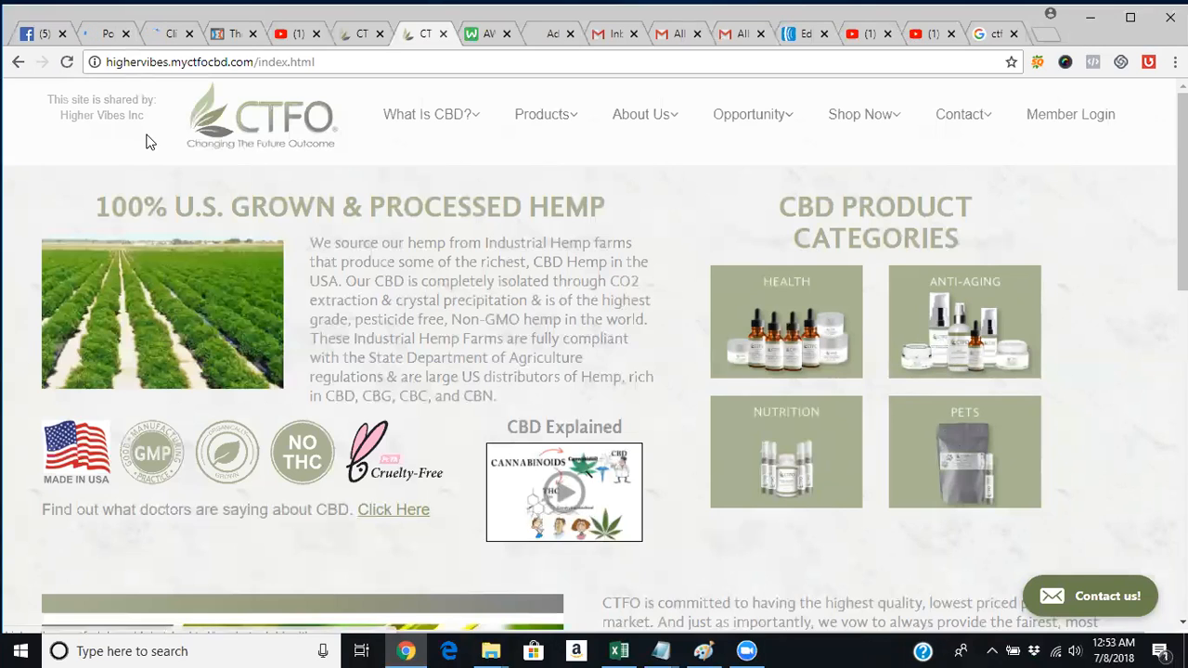
left_click(162, 33)
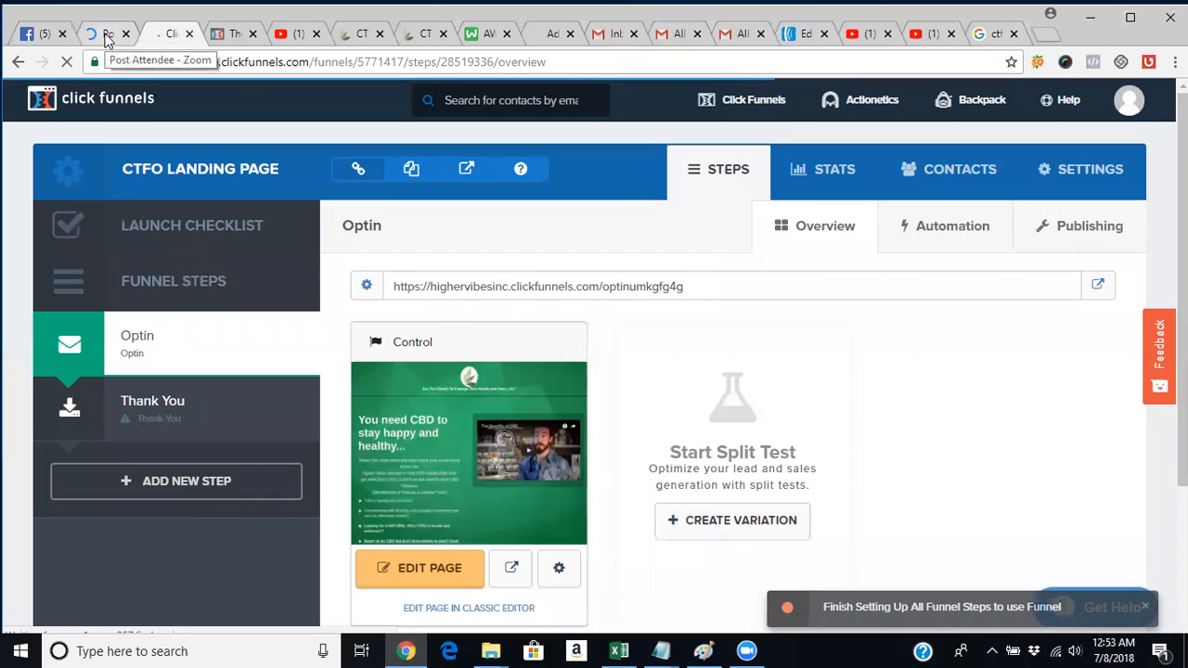
left_click(106, 35)
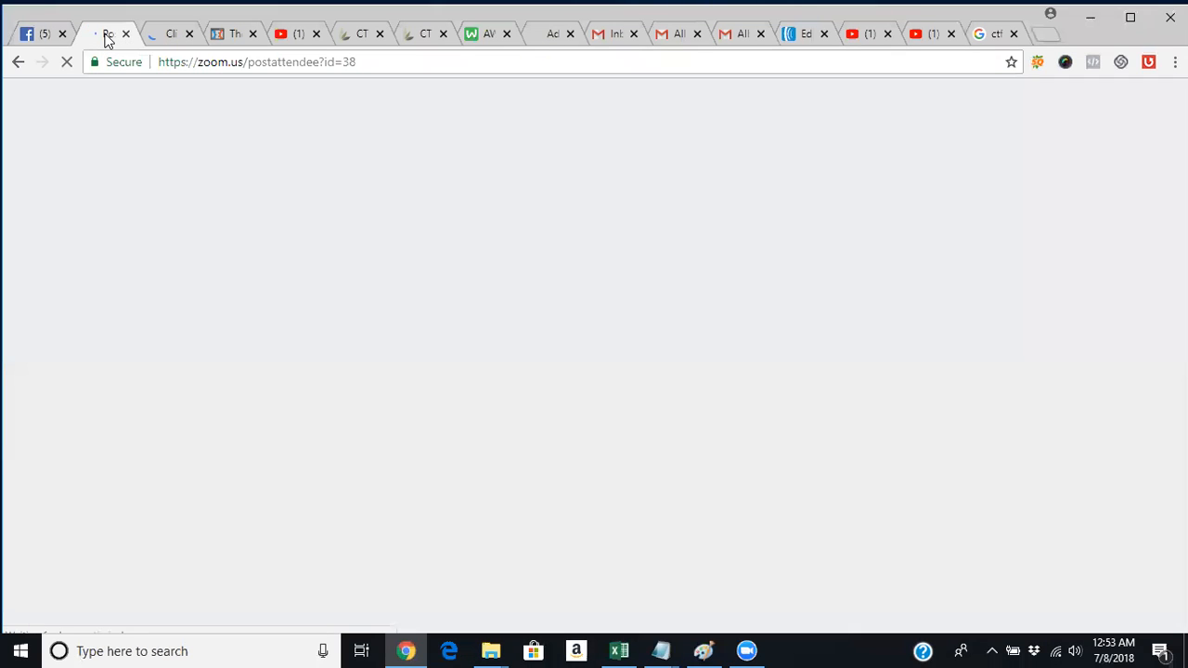
left_click(166, 35)
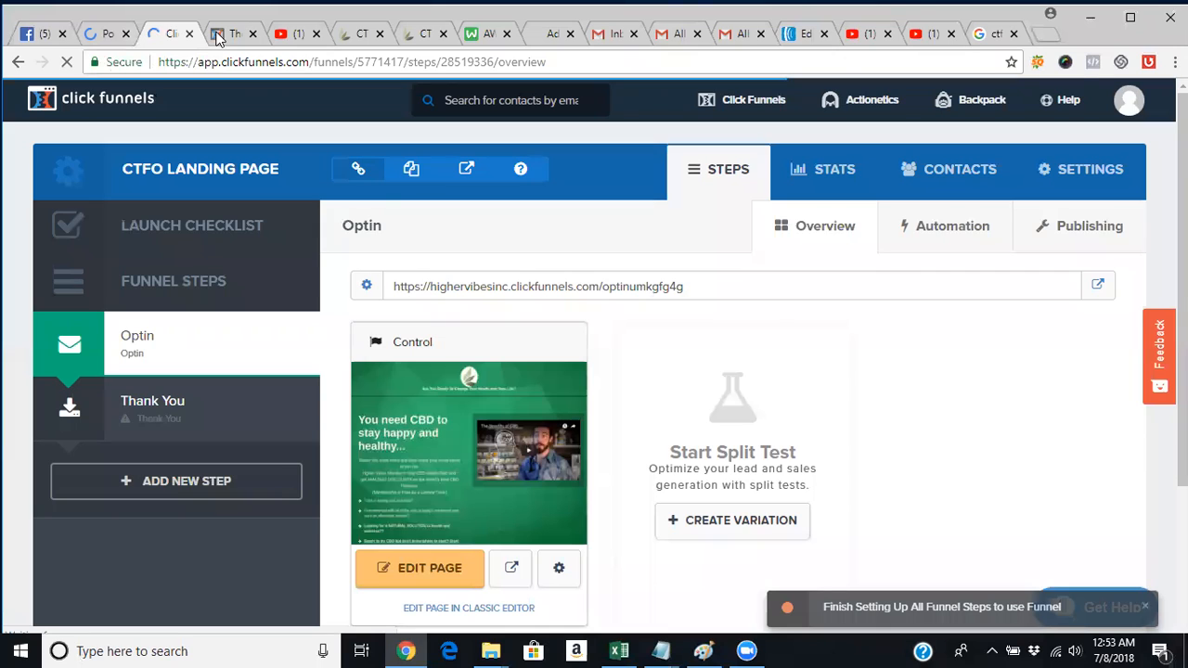
Move the ClickFunnels tab one slot right and go to the All Funnels list.
left_click_drag(165, 36, 222, 42)
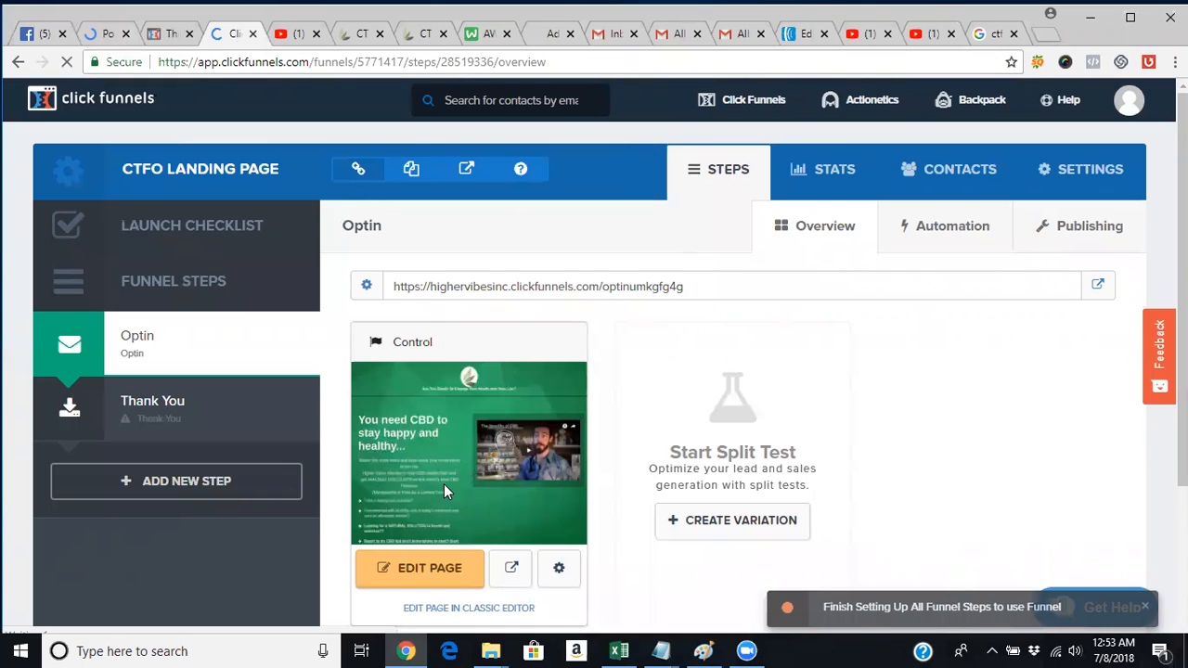
mouse_move(751, 104)
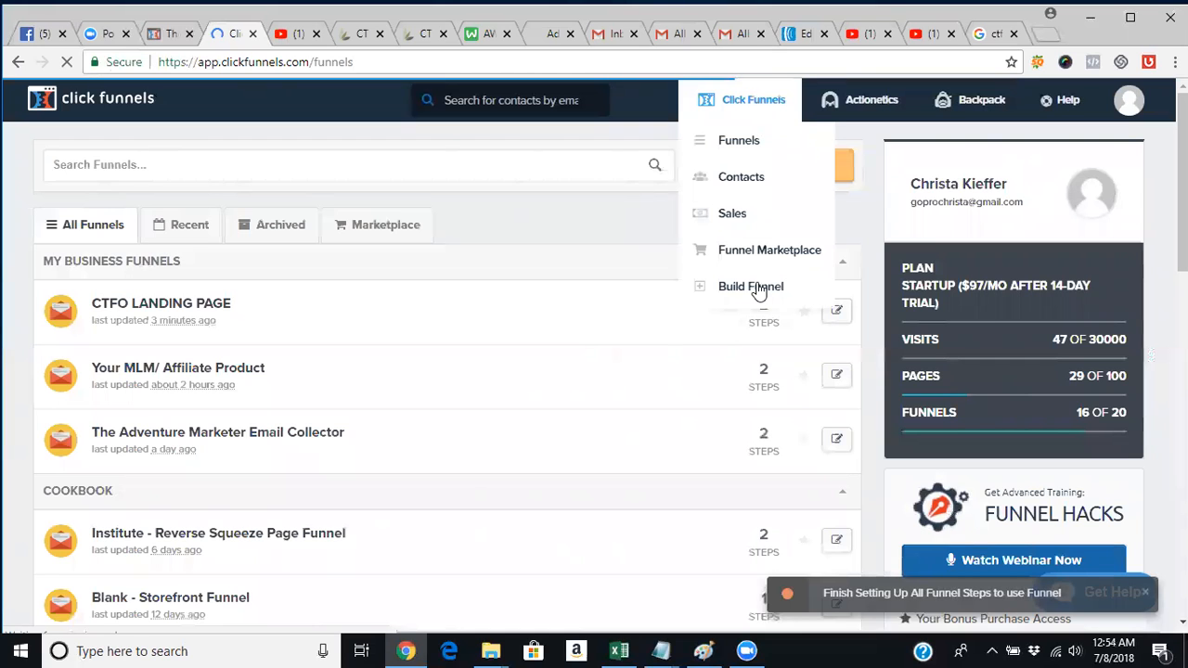
Start the Cookbook funnel builder and scroll through the available funnel types.
left_click(761, 297)
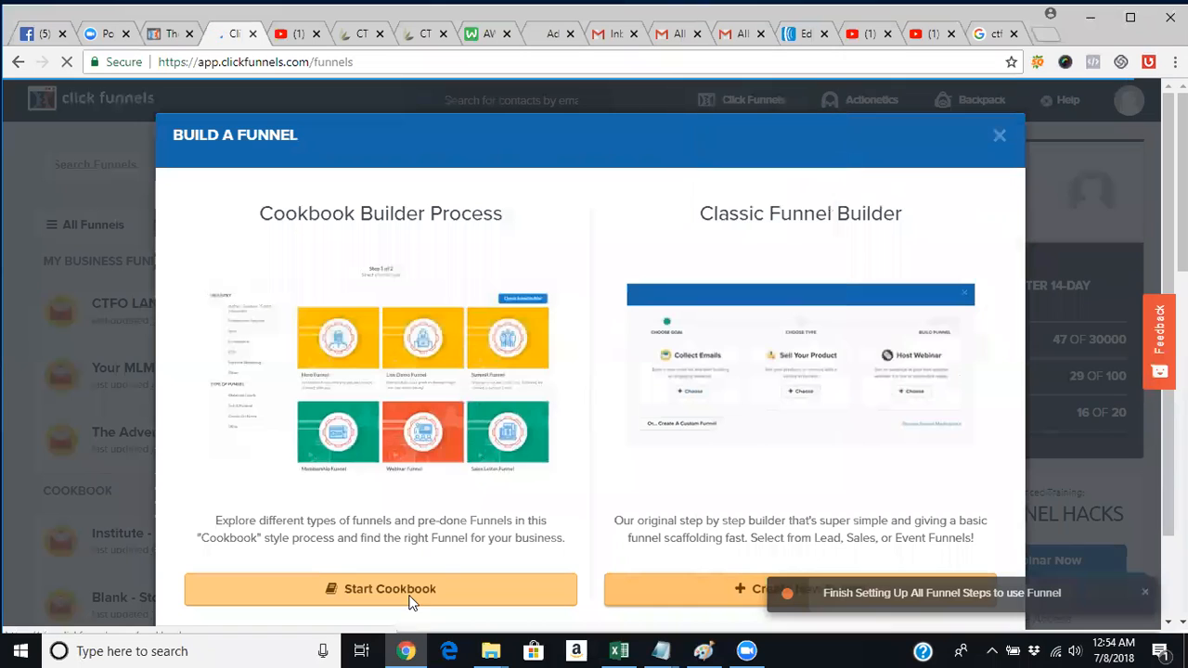
left_click(411, 601)
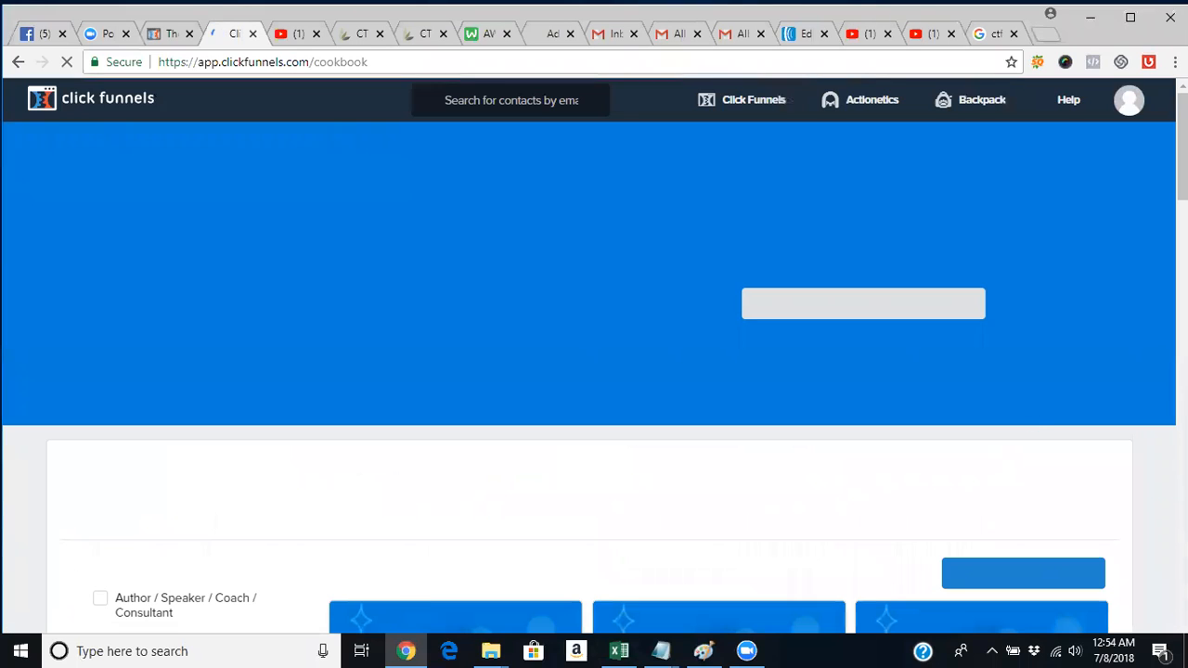
scroll(594, 371, "down", 3)
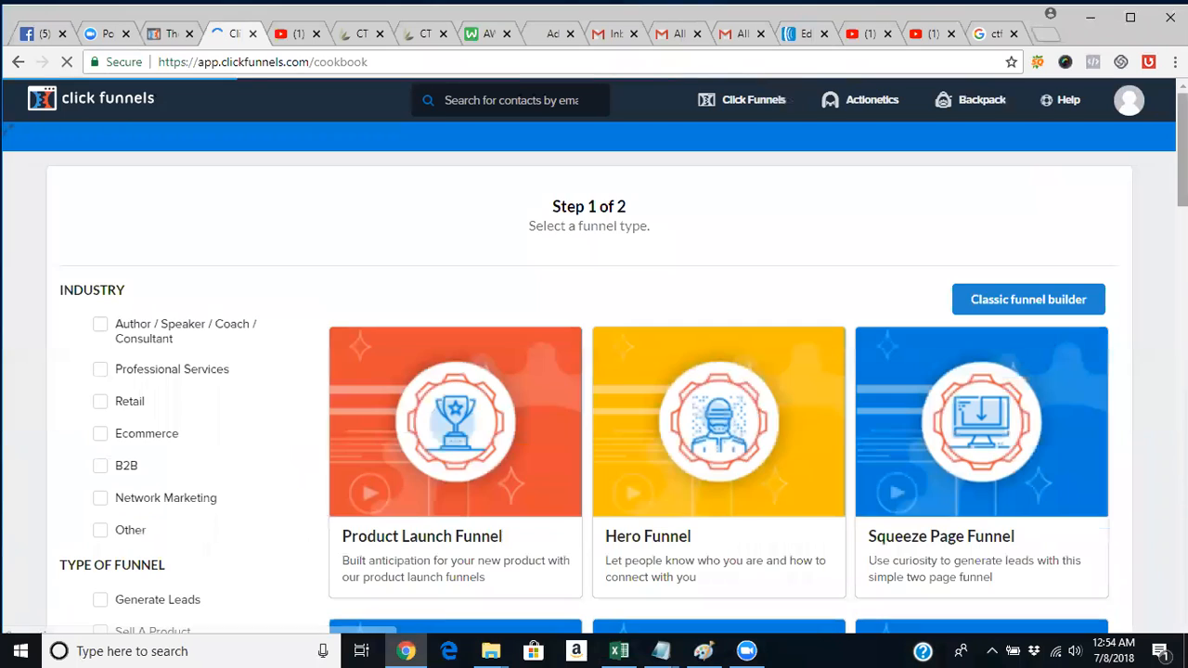
scroll(593, 371, "down", 2)
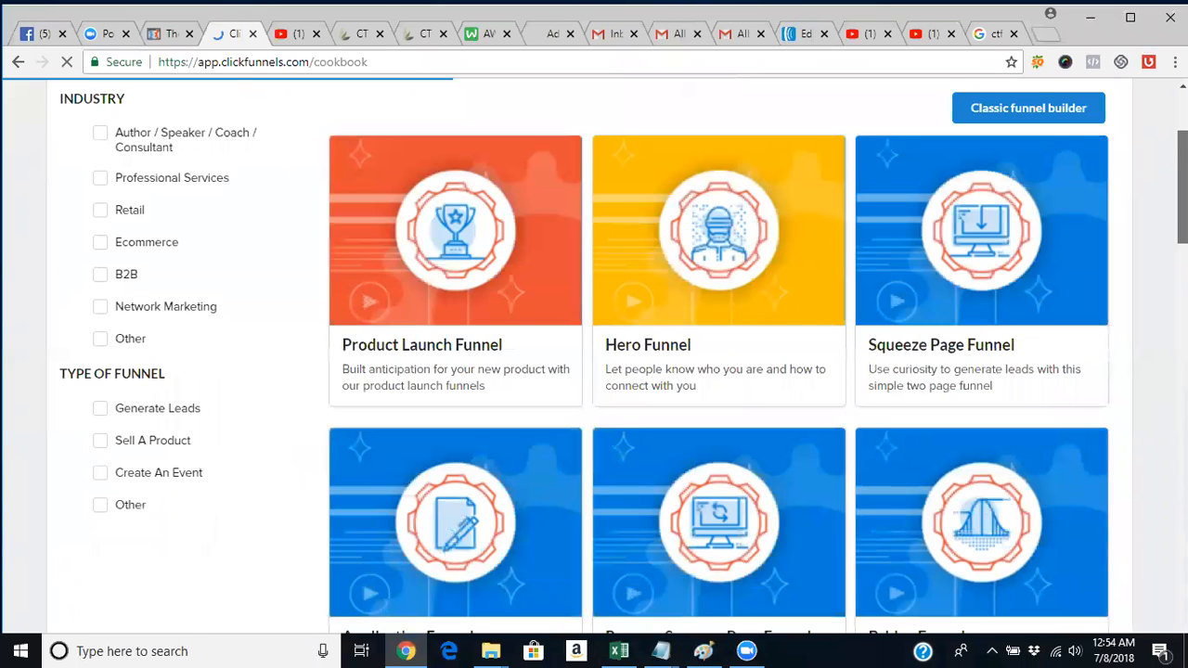
scroll(594, 372, "down", 1)
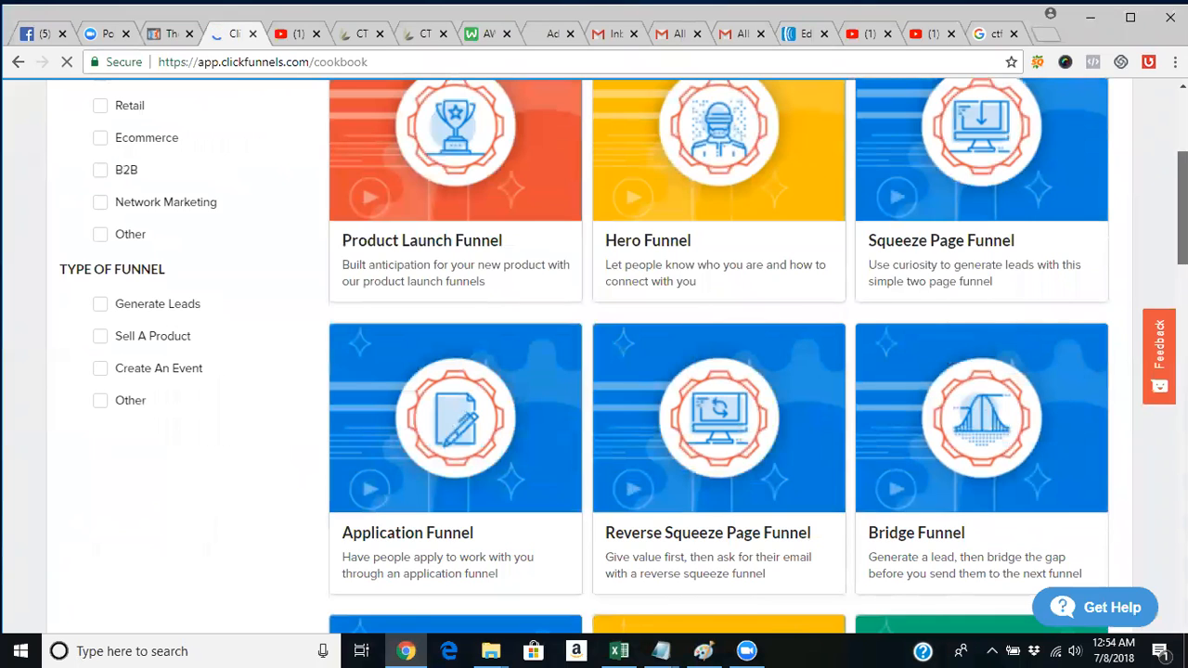
scroll(594, 371, "down", 4)
scroll(594, 372, "down", 3)
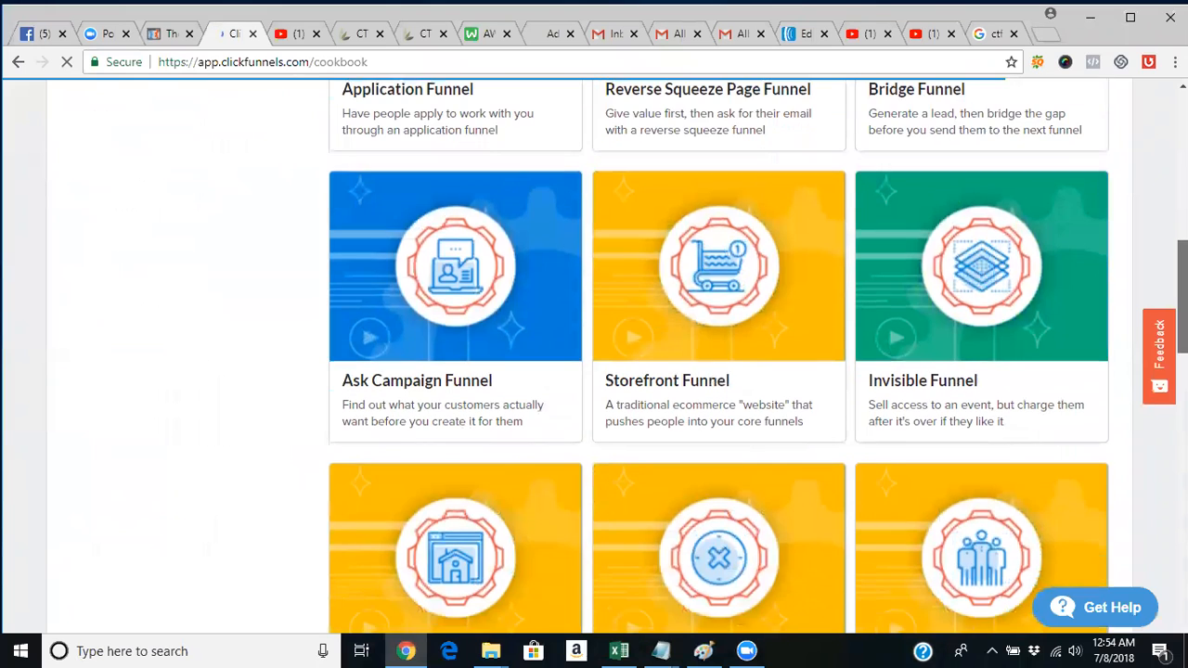
scroll(594, 371, "down", 5)
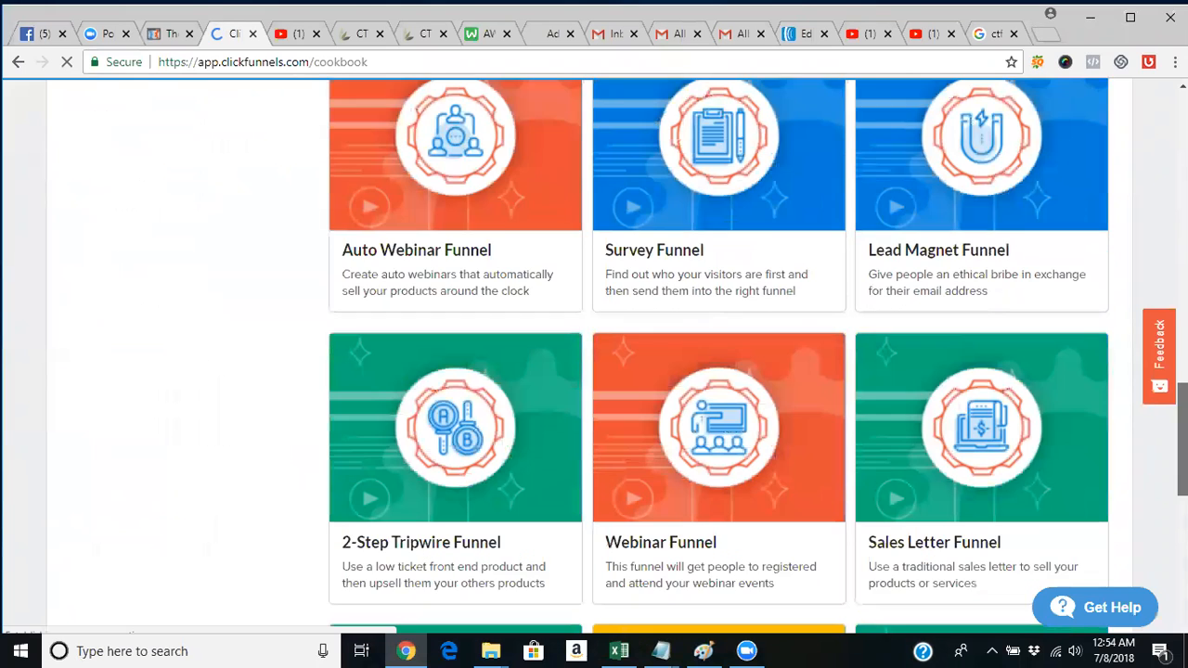
scroll(594, 371, "down", 3)
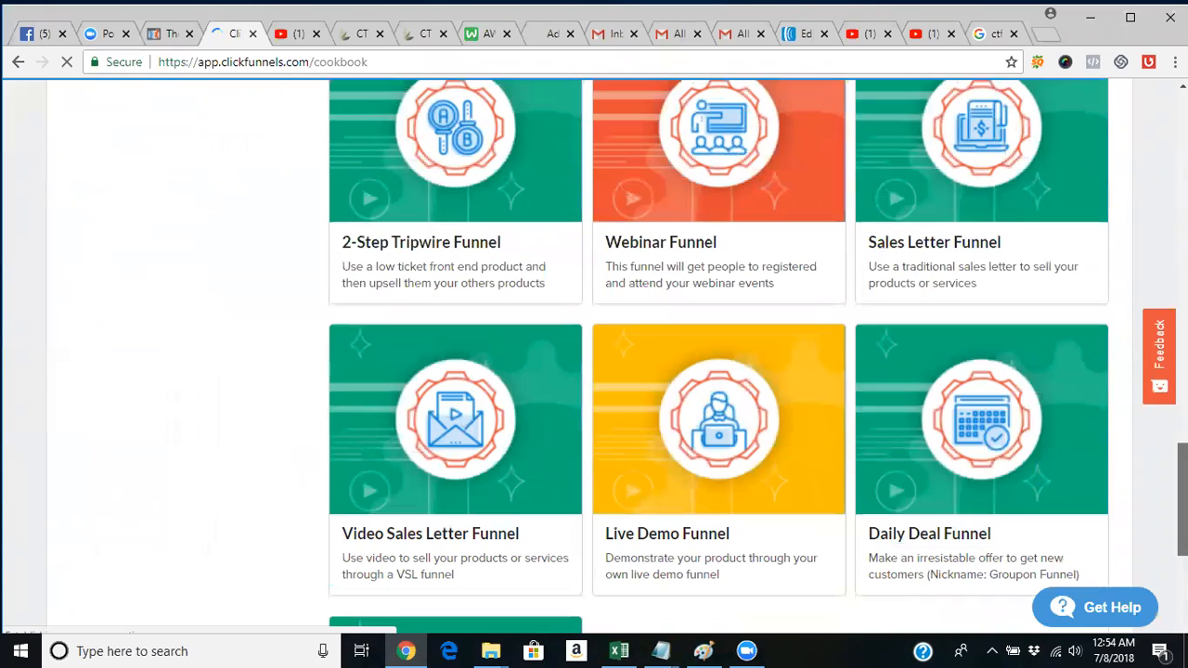
scroll(594, 371, "down", 4)
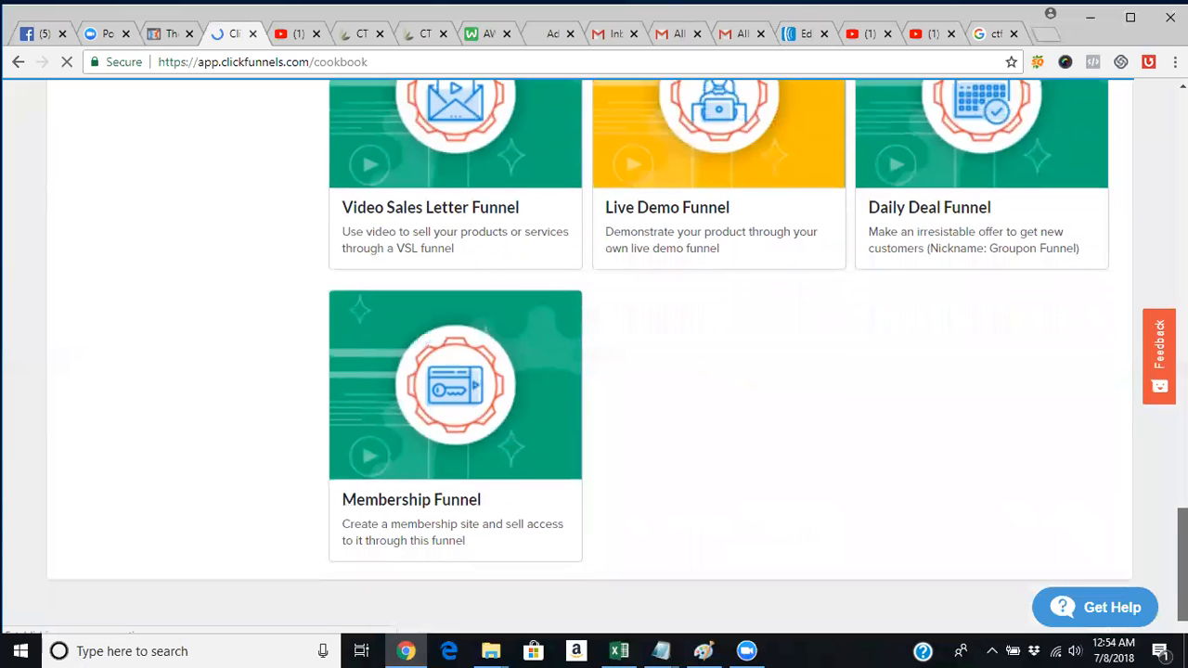
scroll(594, 371, "up", 14)
scroll(679, 184, "up", 8)
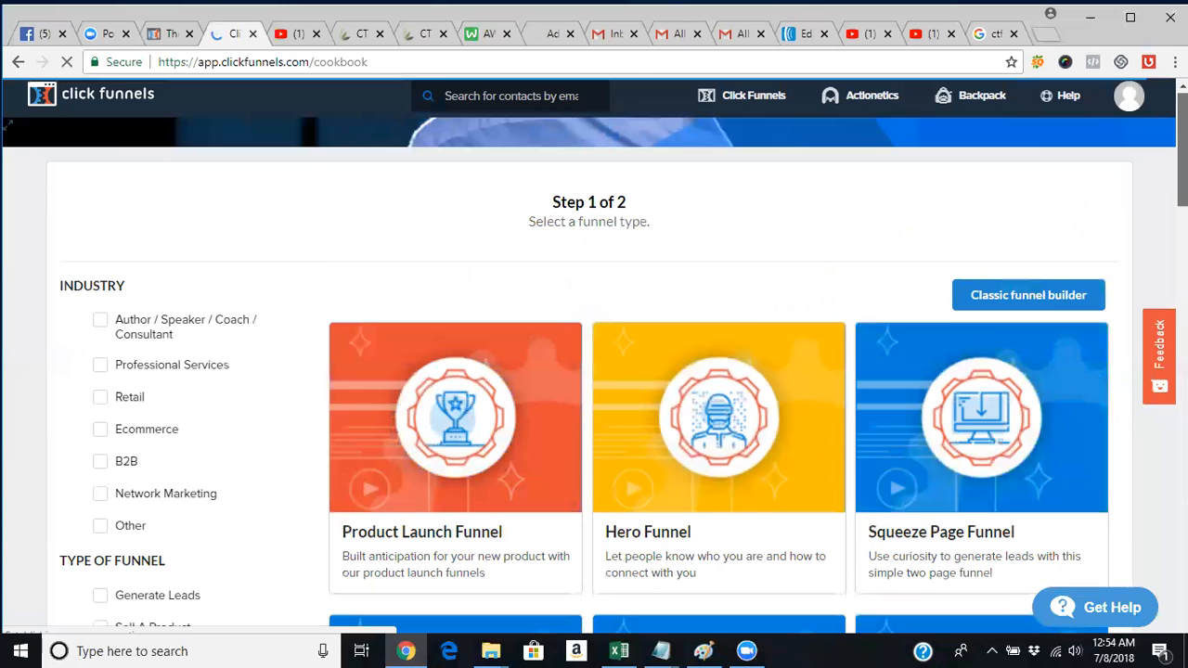
Create a classic email-collecting funnel named 'CTFO TEST' in the my business funnels group.
mouse_move(748, 102)
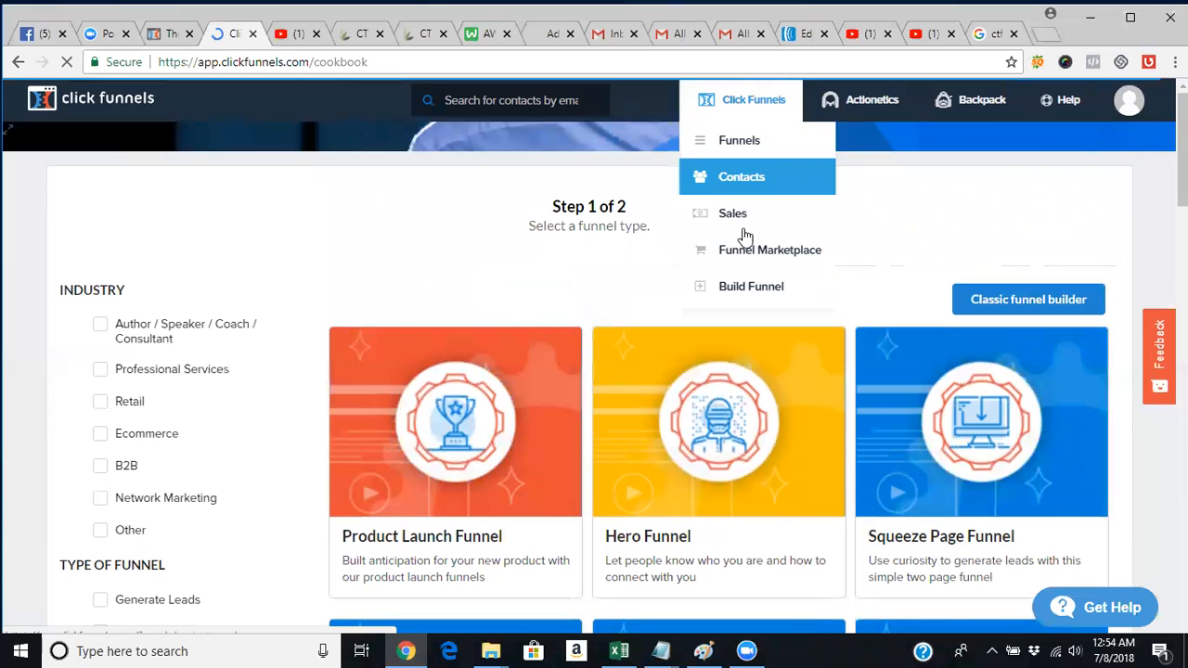
left_click(746, 295)
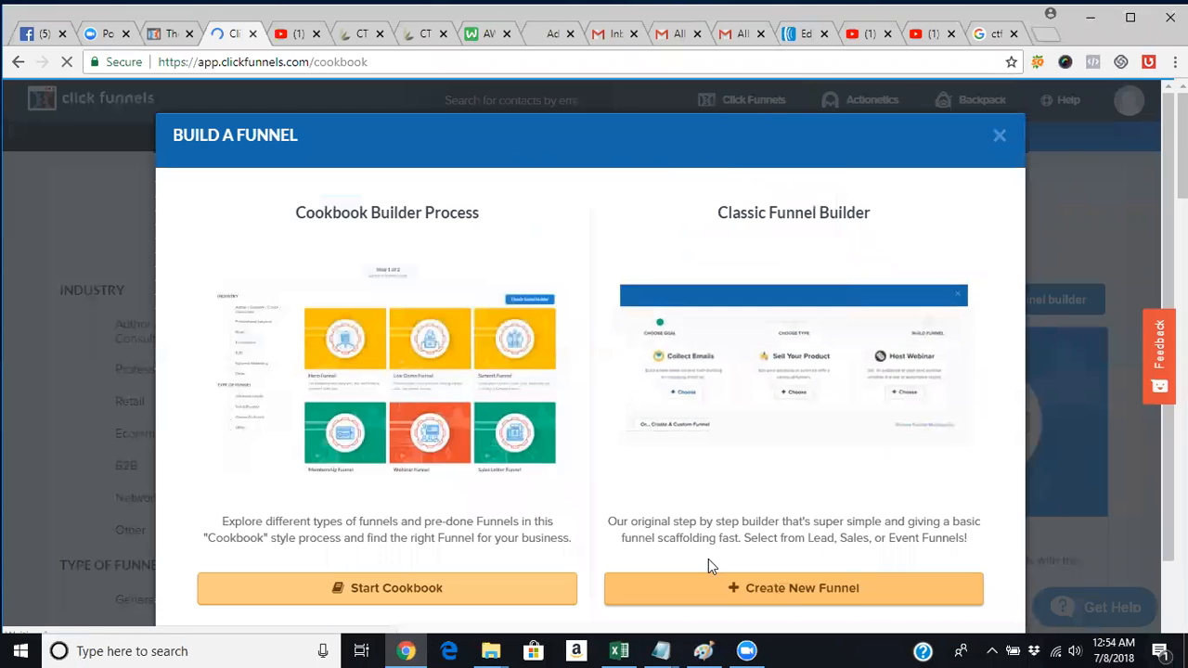
left_click(767, 587)
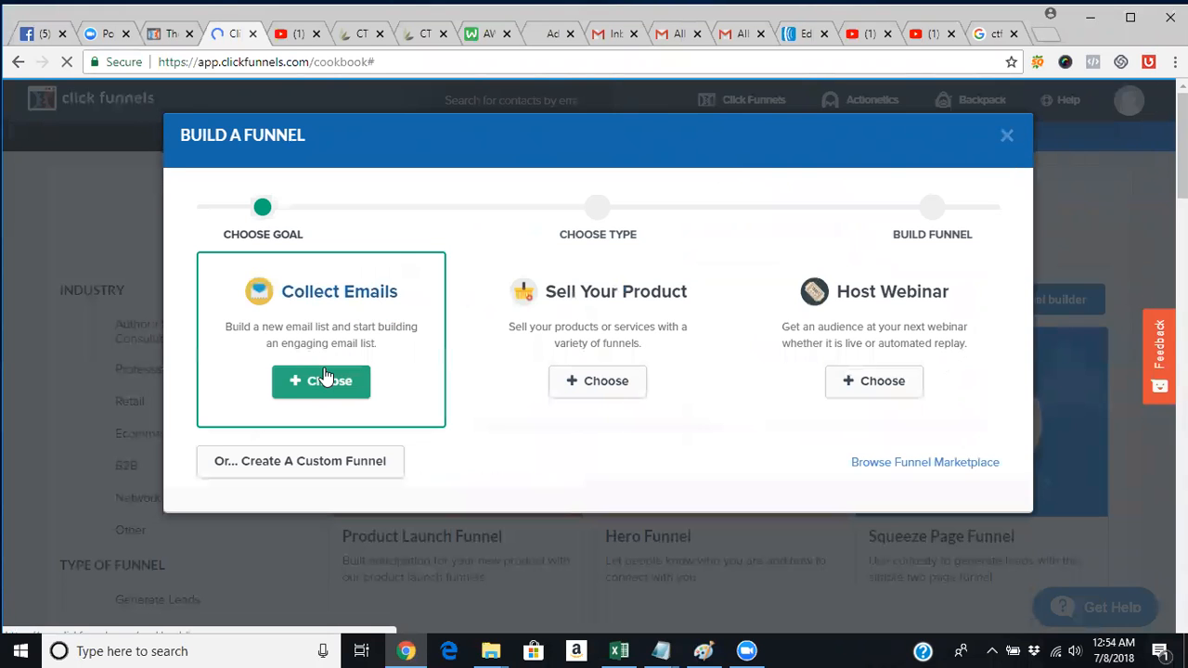
left_click(325, 381)
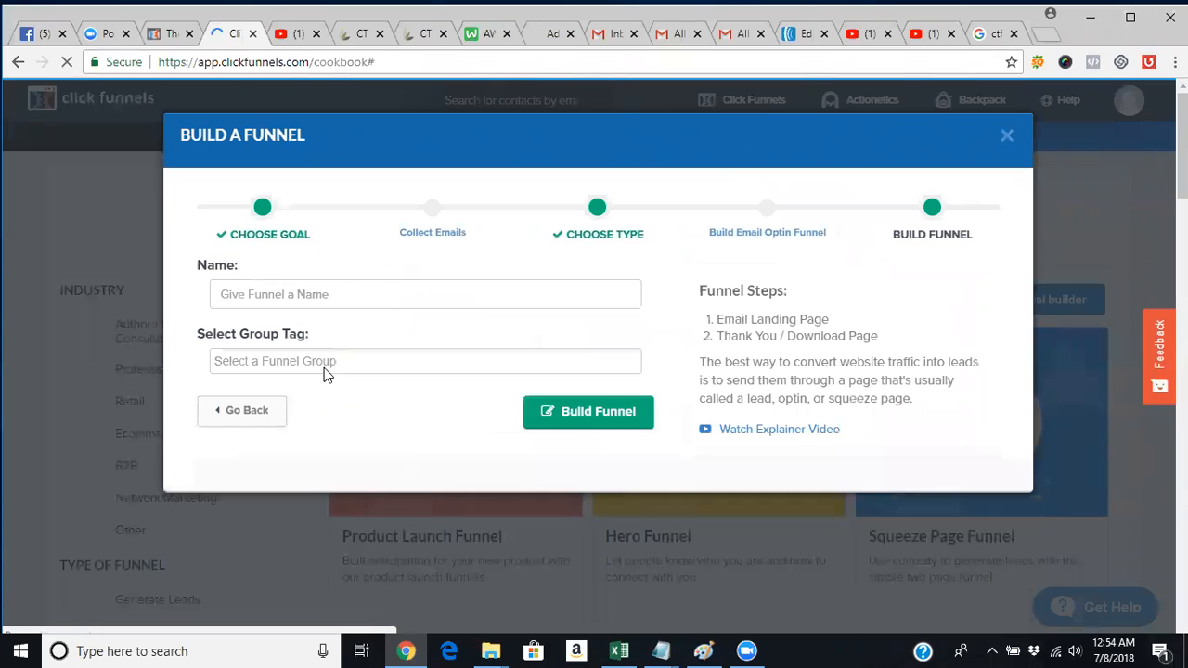
left_click(387, 294)
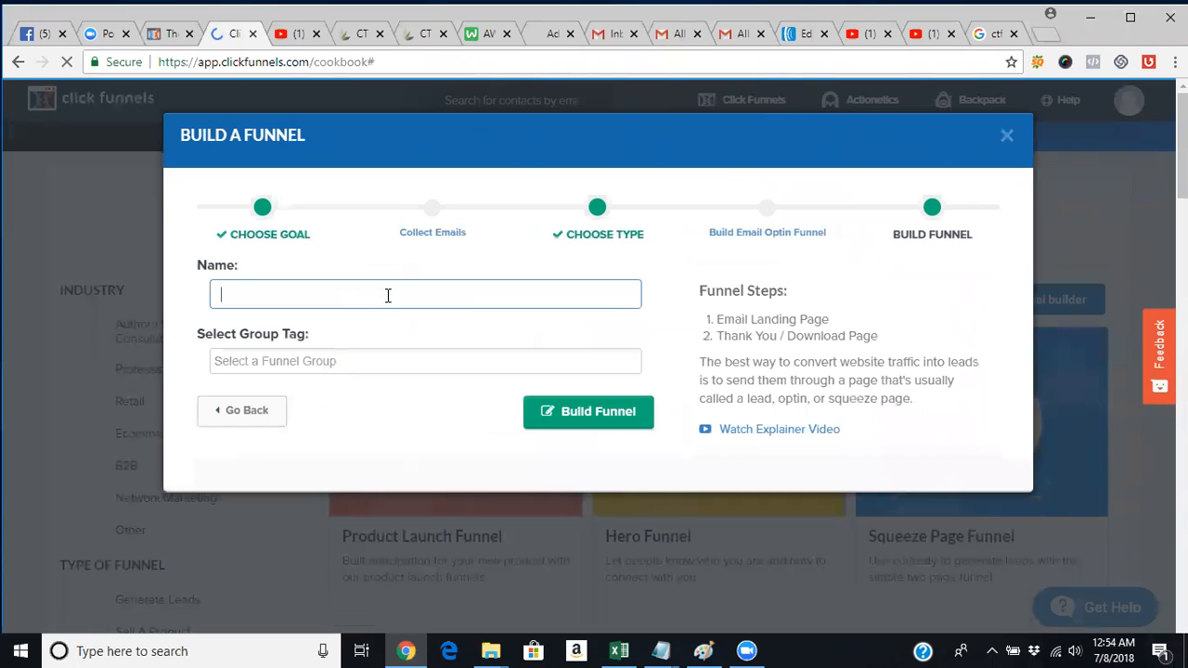
left_click(388, 294)
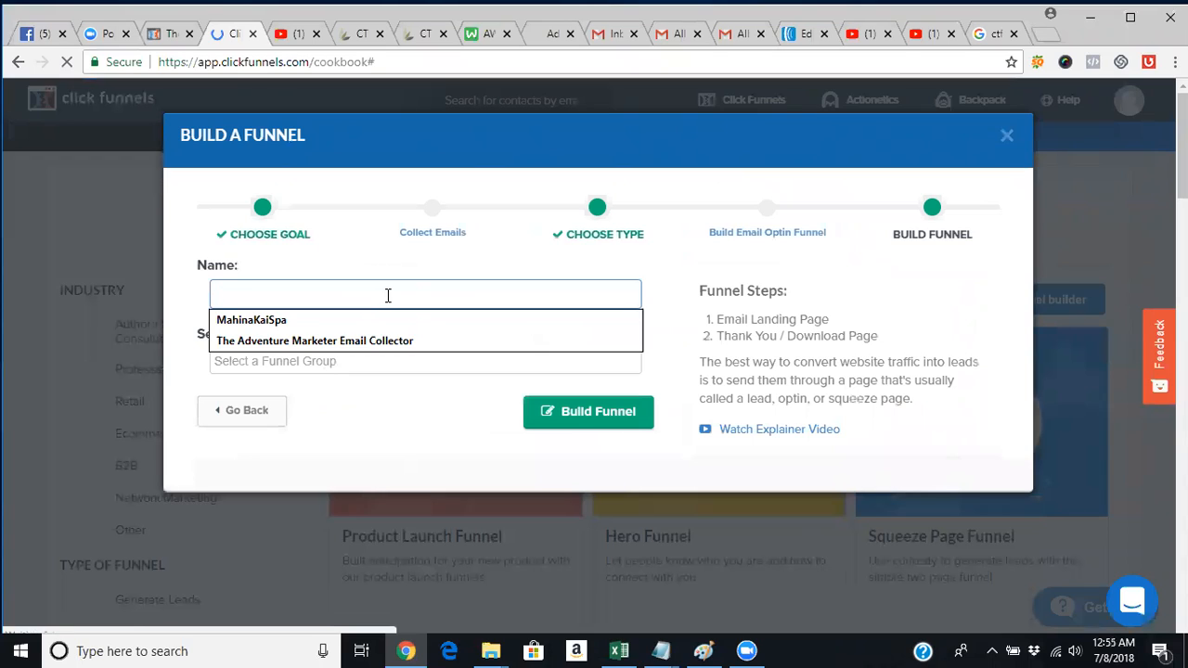
type("CTFO")
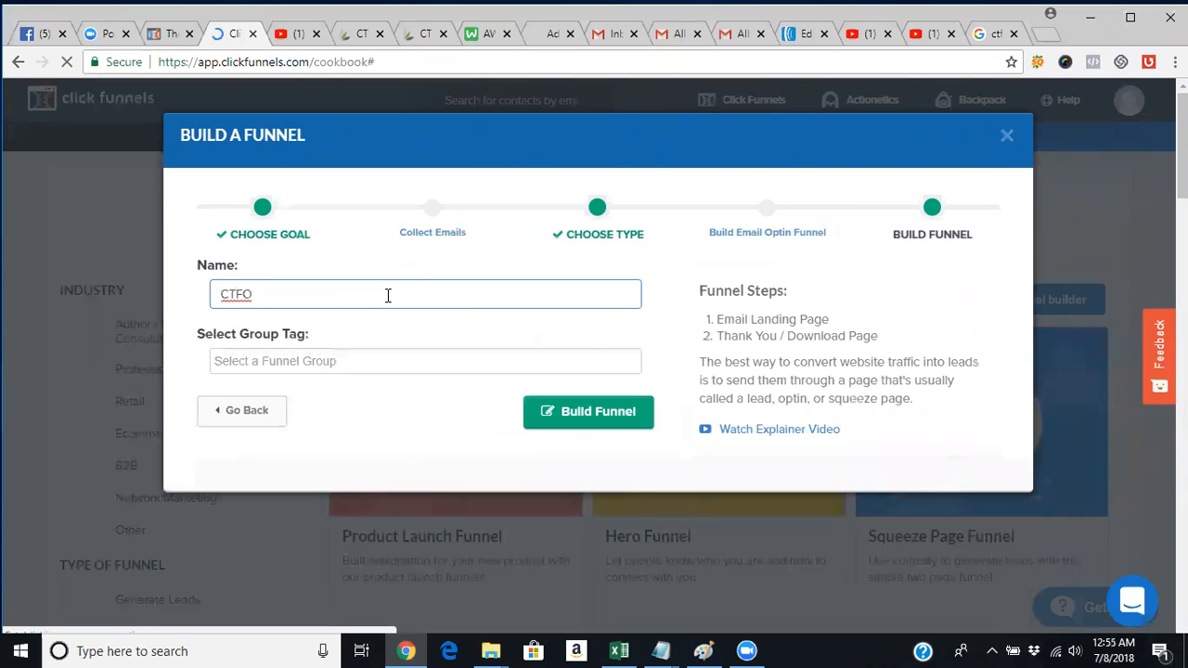
type(" TEST")
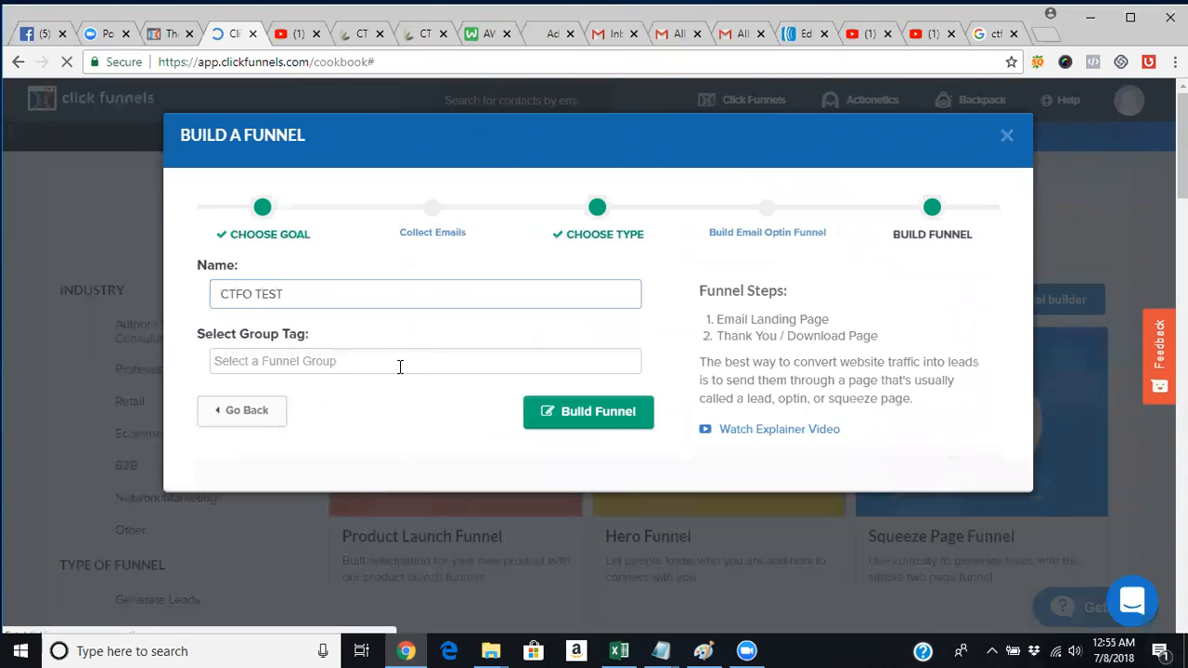
left_click(398, 368)
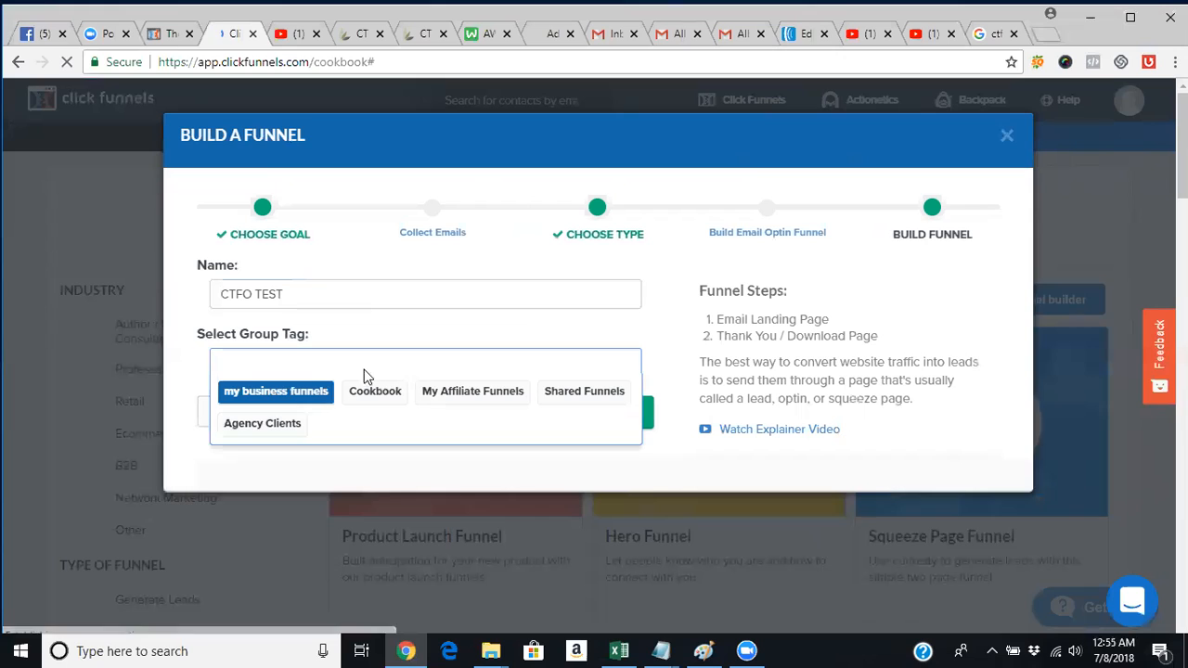
left_click(315, 400)
left_click(570, 428)
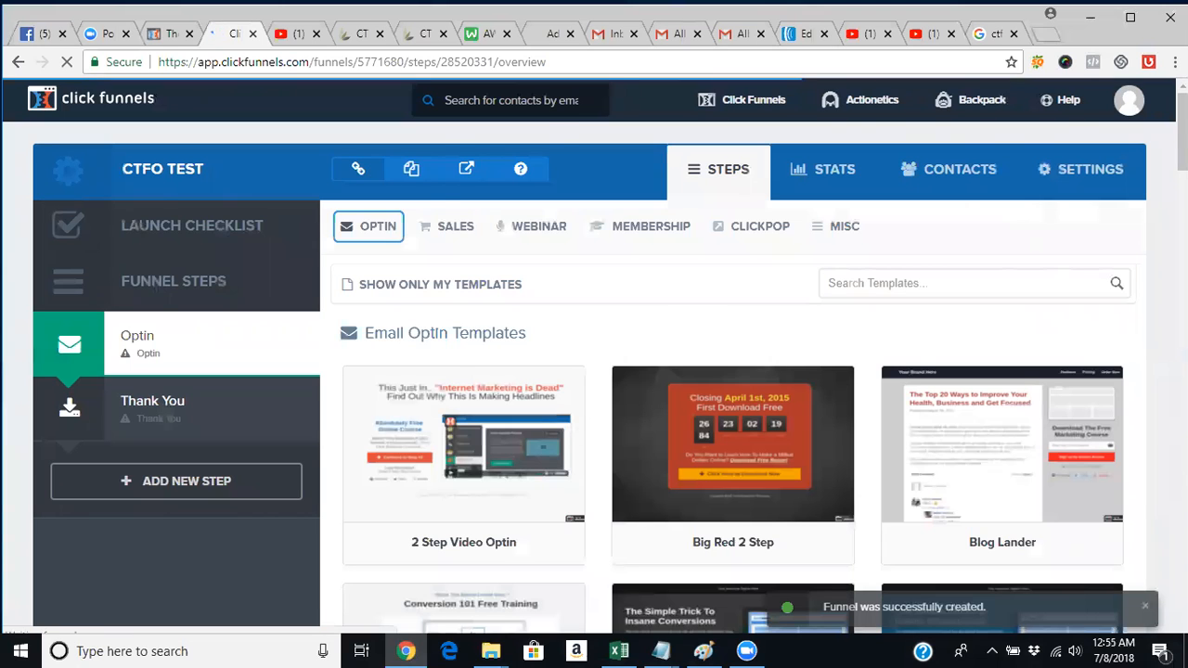
Browse the Email Optin Templates and pick Clean Box Optin for the CTFO TEST Optin page.
scroll(593, 371, "down", 3)
scroll(594, 371, "down", 5)
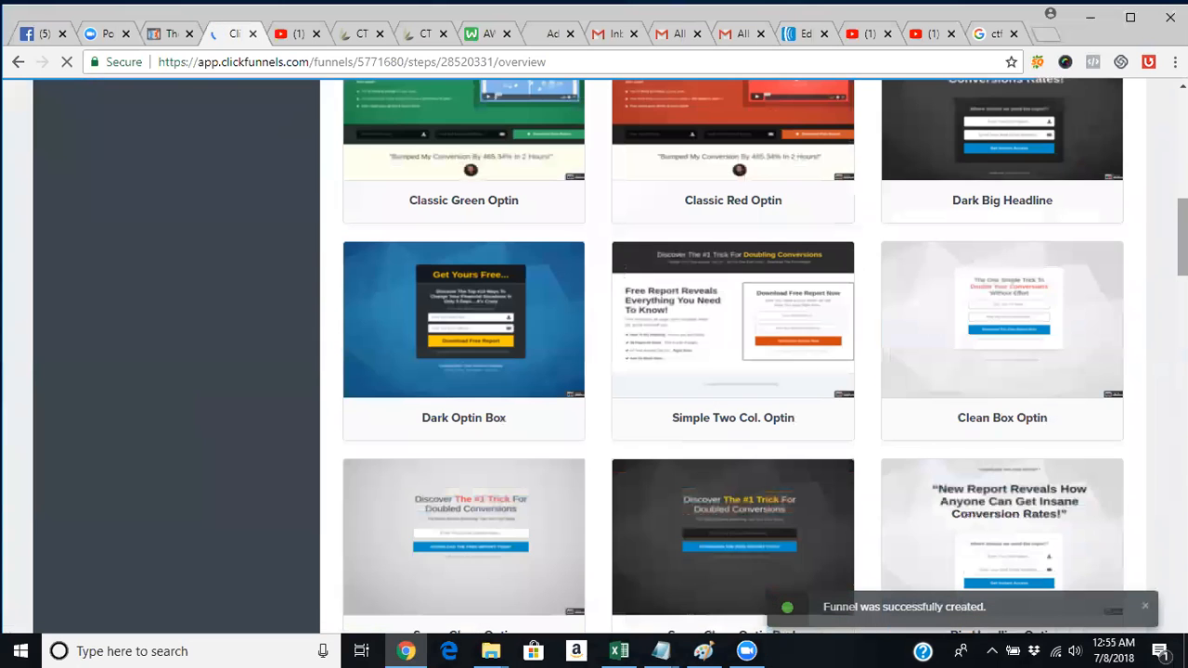
scroll(570, 312, "up", 3)
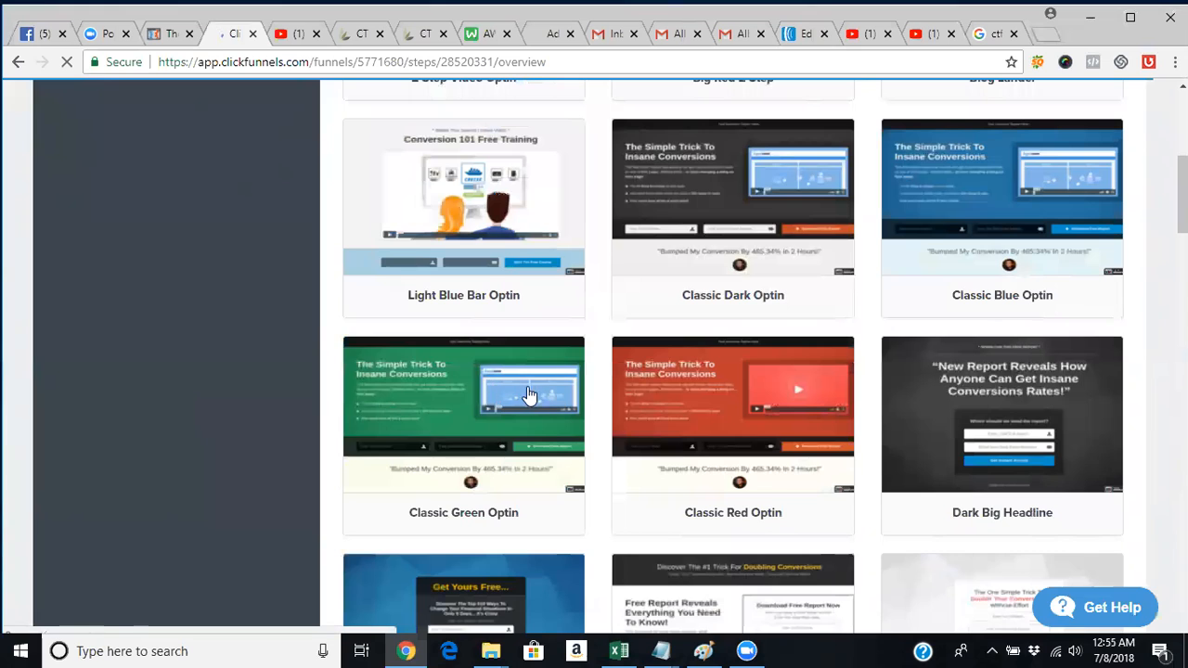
mouse_move(527, 396)
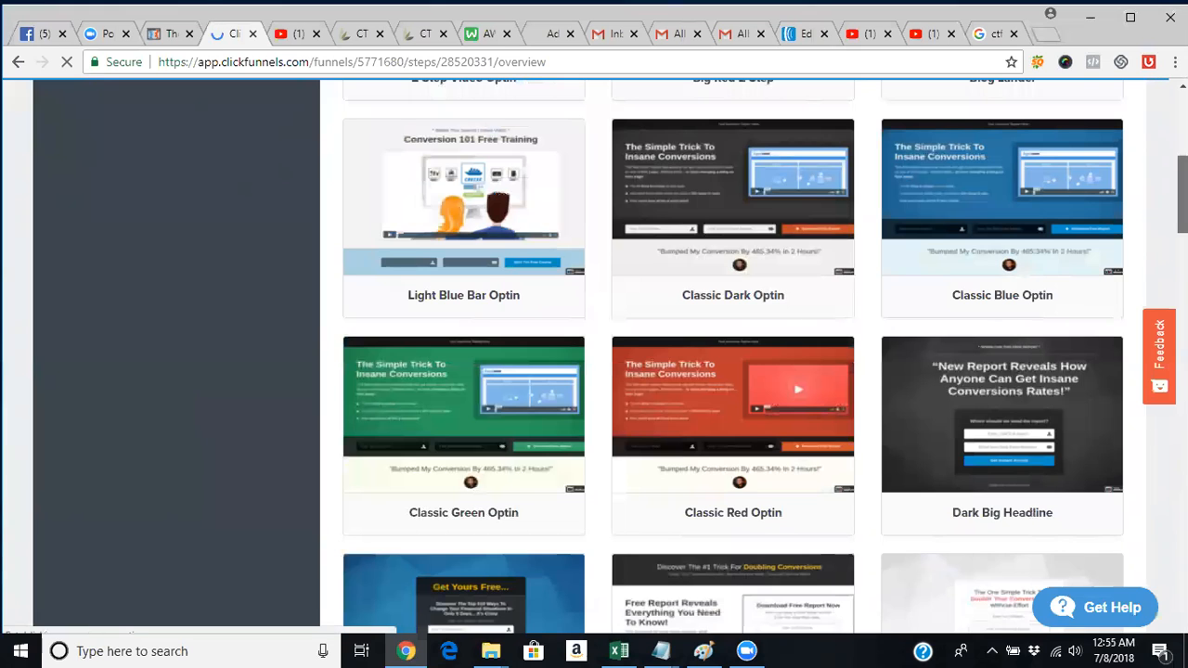
scroll(982, 420, "down", 2)
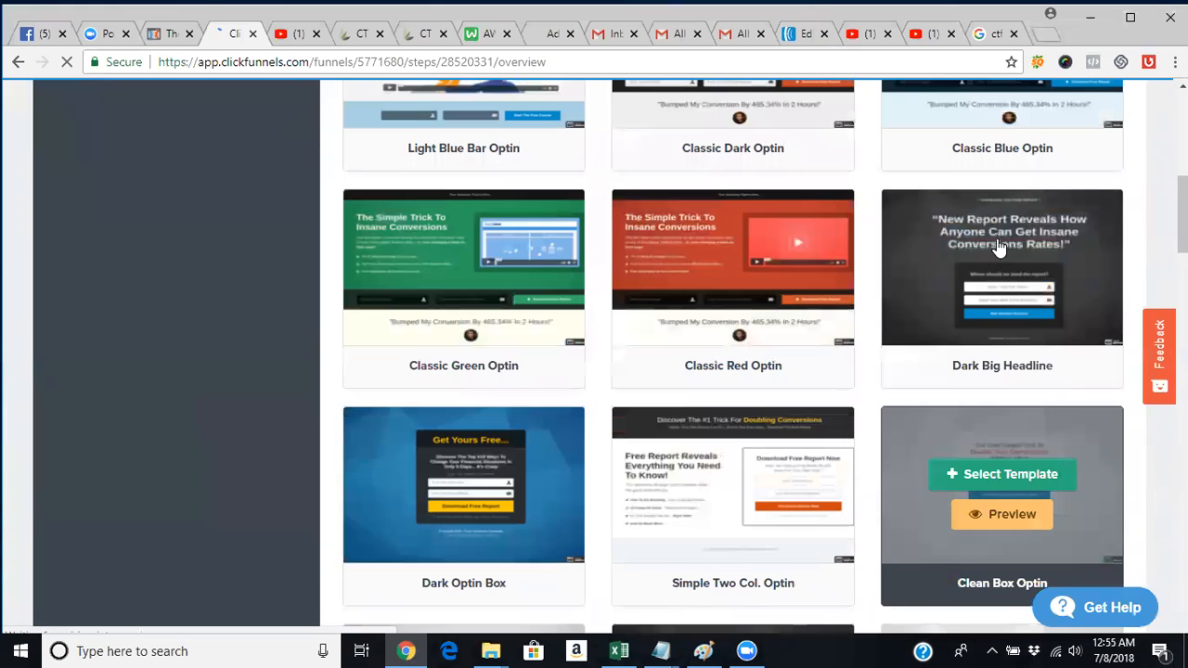
mouse_move(979, 269)
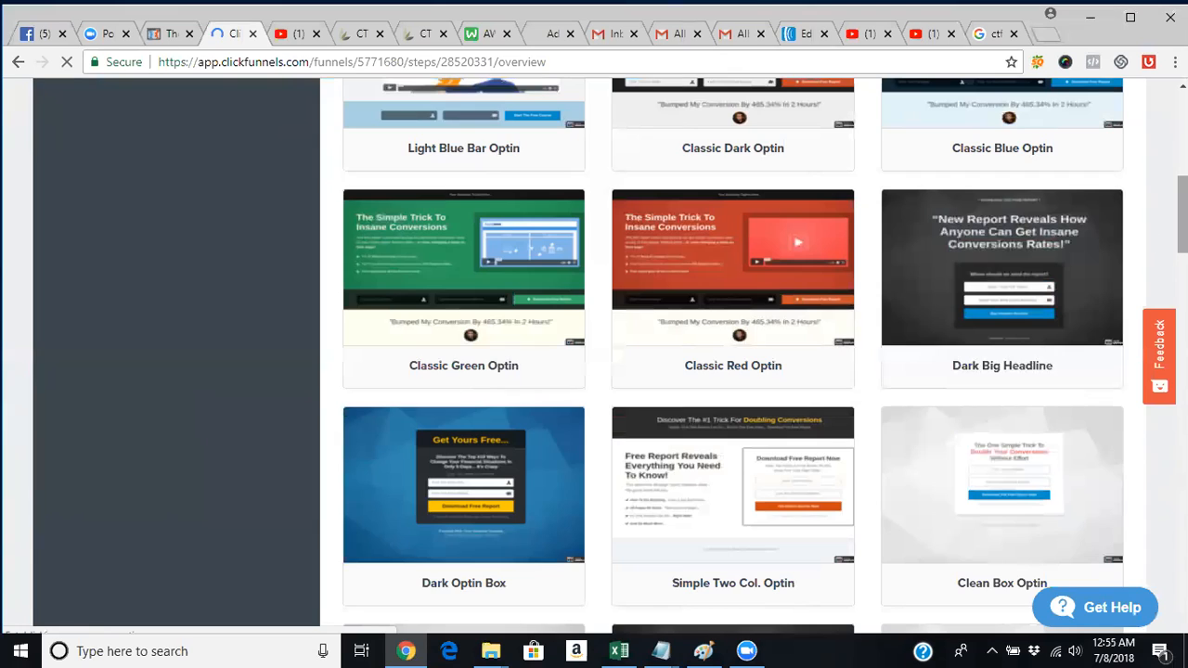
scroll(848, 269, "up", 1)
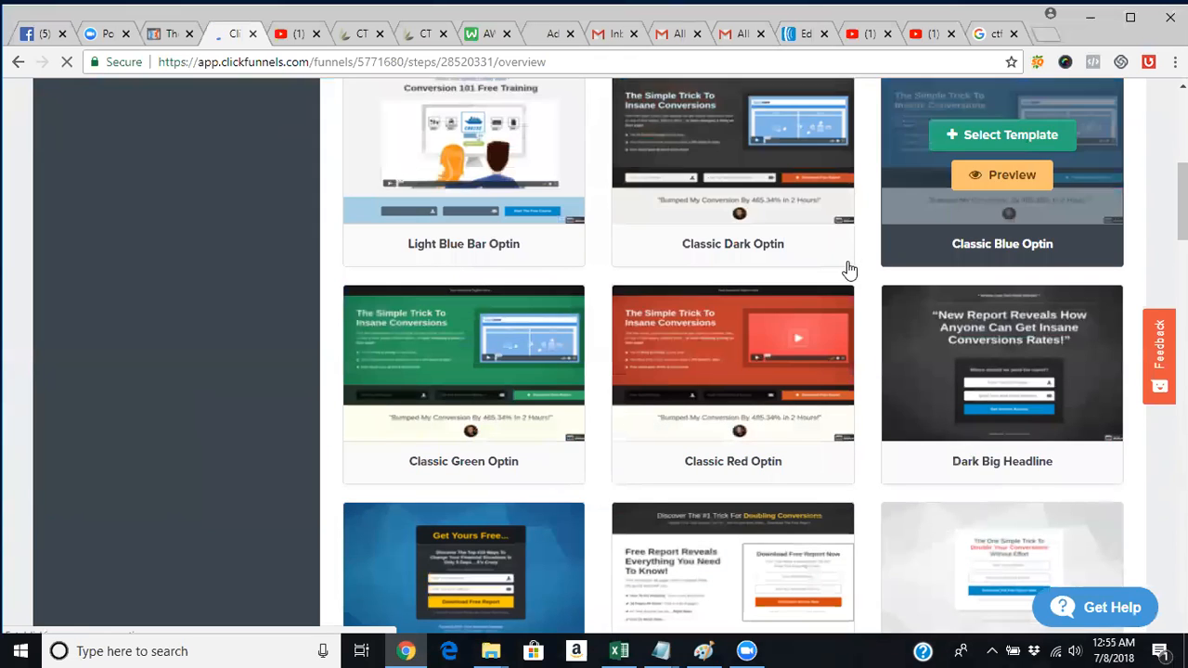
scroll(733, 356, "up", 2)
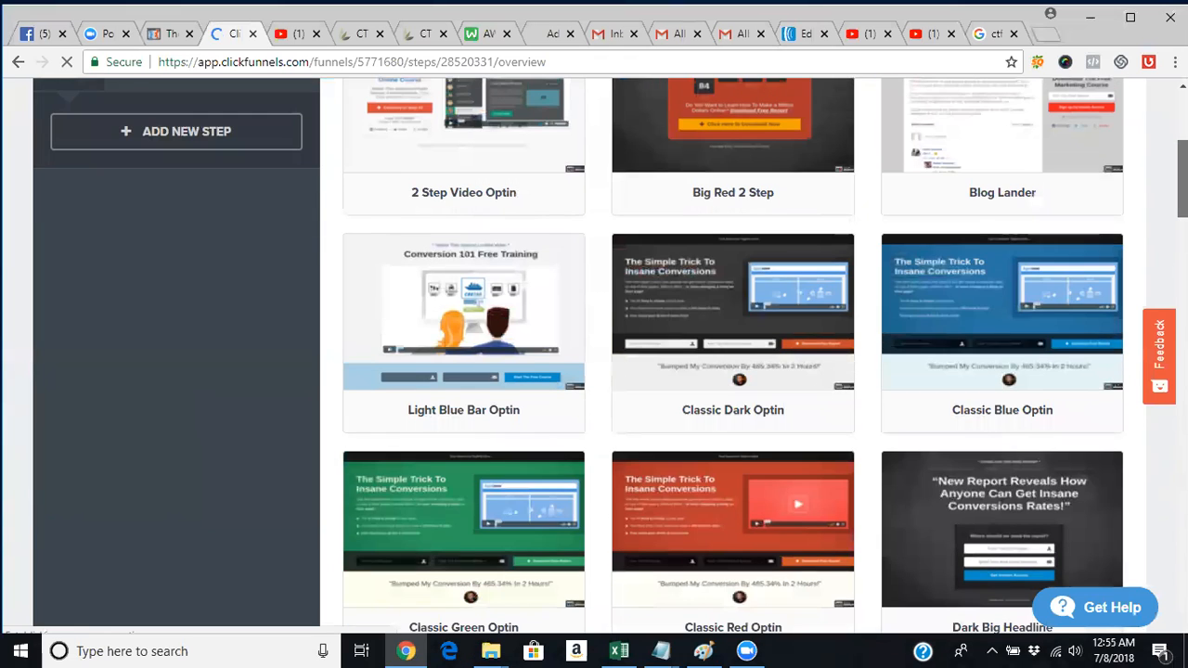
scroll(649, 325, "down", 2)
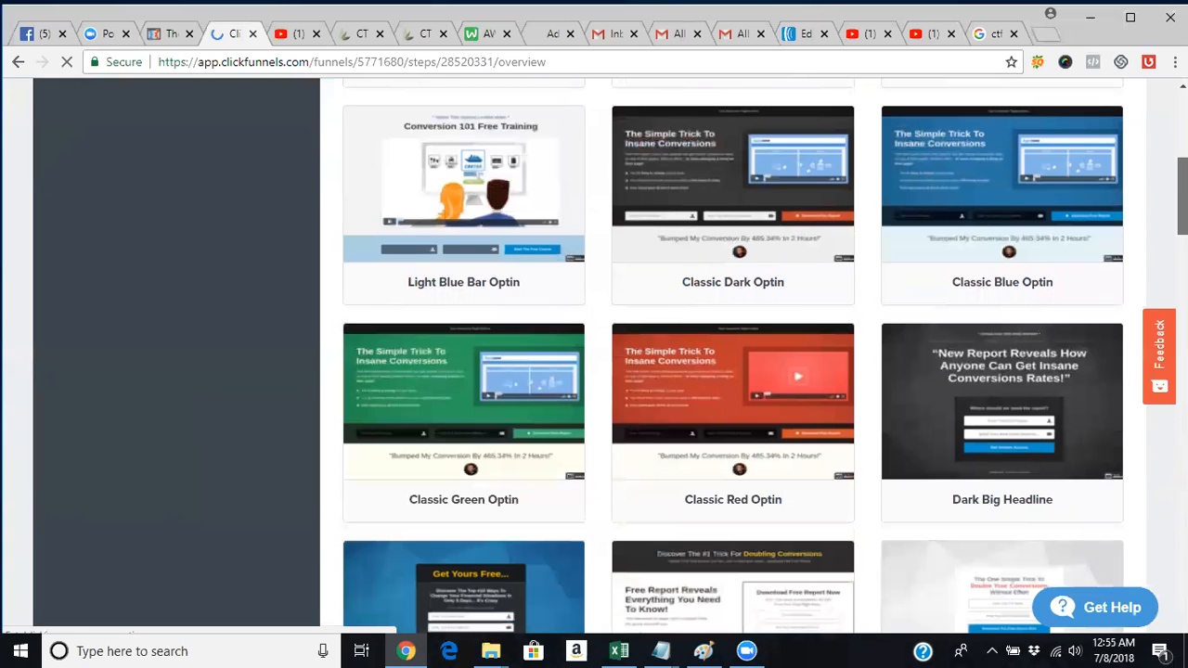
scroll(733, 356, "up", 2)
scroll(1076, 217, "down", 6)
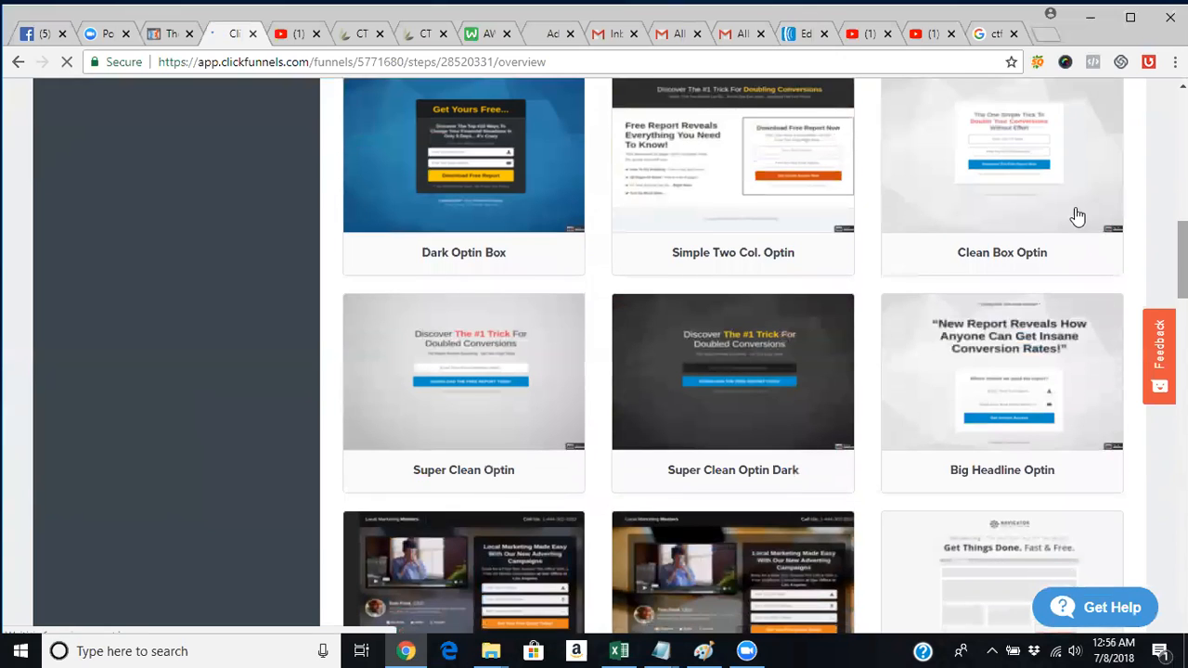
mouse_move(1074, 220)
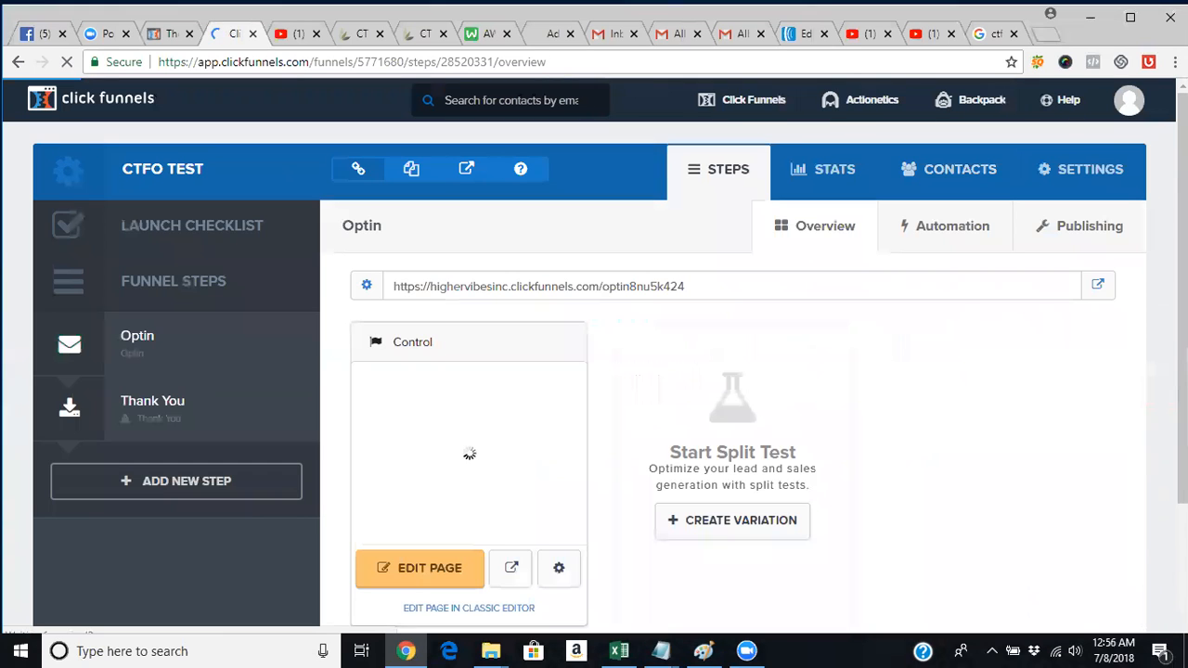
left_click(16, 65)
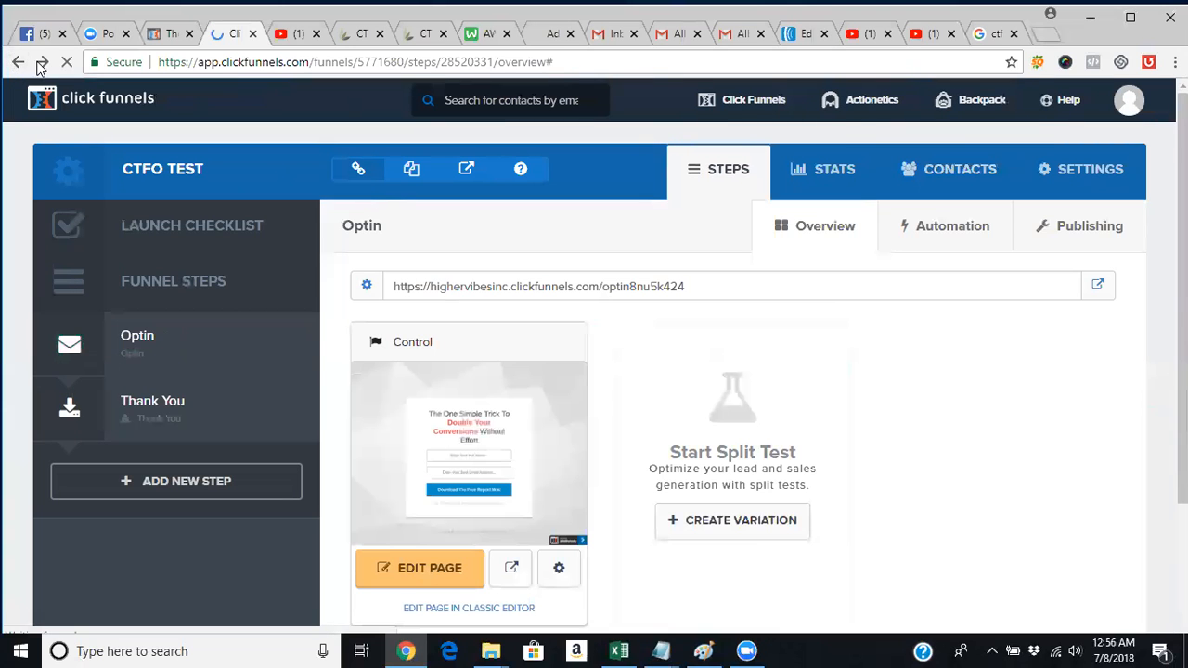
left_click(19, 64)
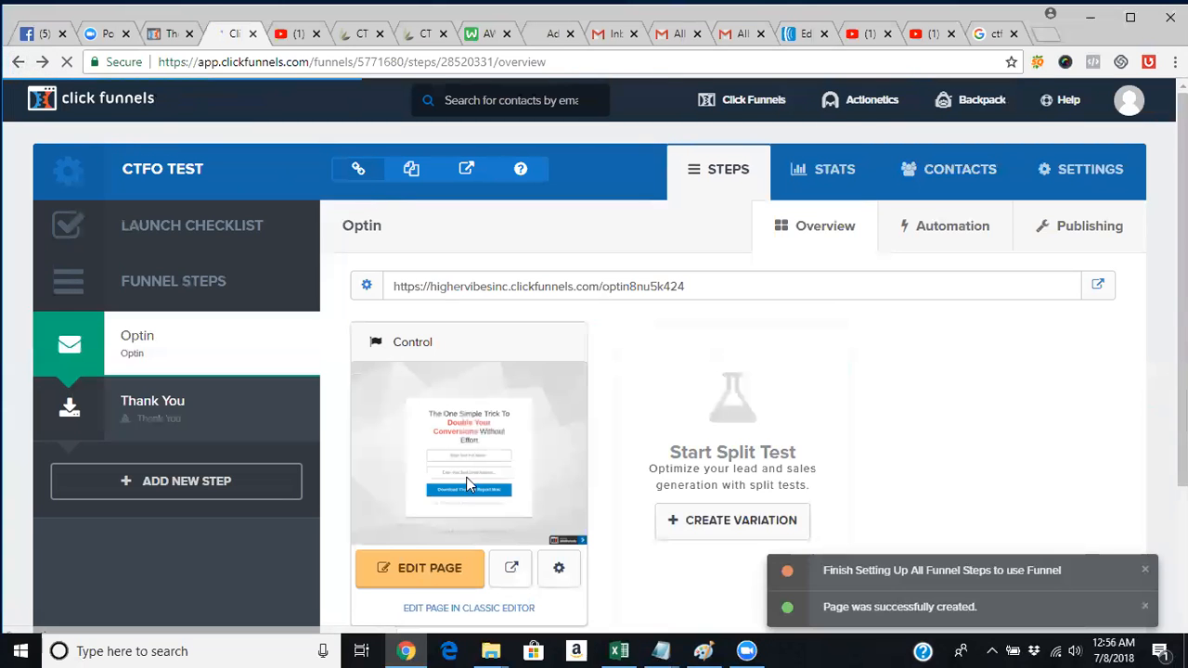
scroll(477, 501, "down", 3)
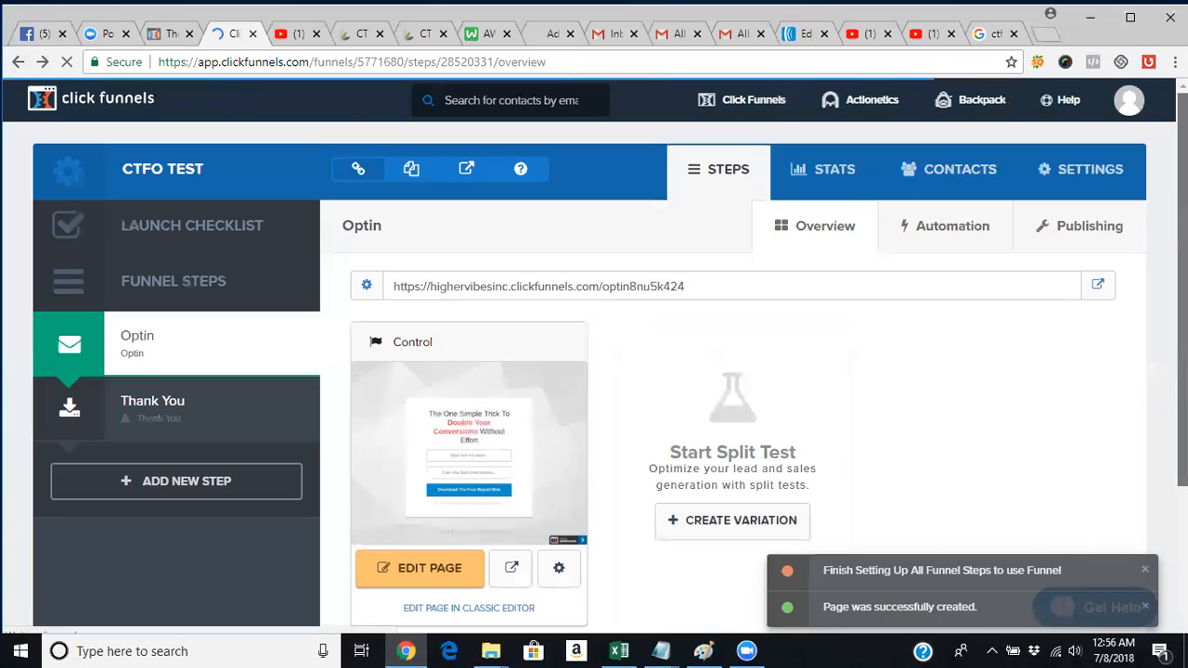
mouse_move(751, 120)
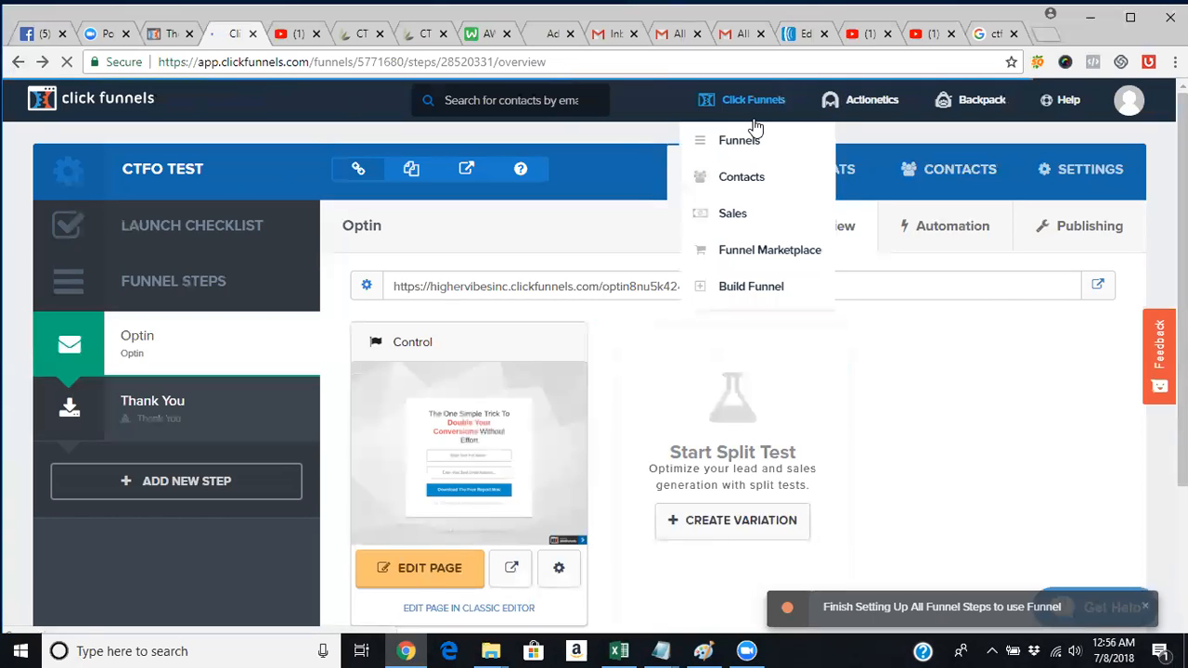
Begin a new Collect Emails funnel, cancel it, and return to the All Funnels list.
left_click(742, 304)
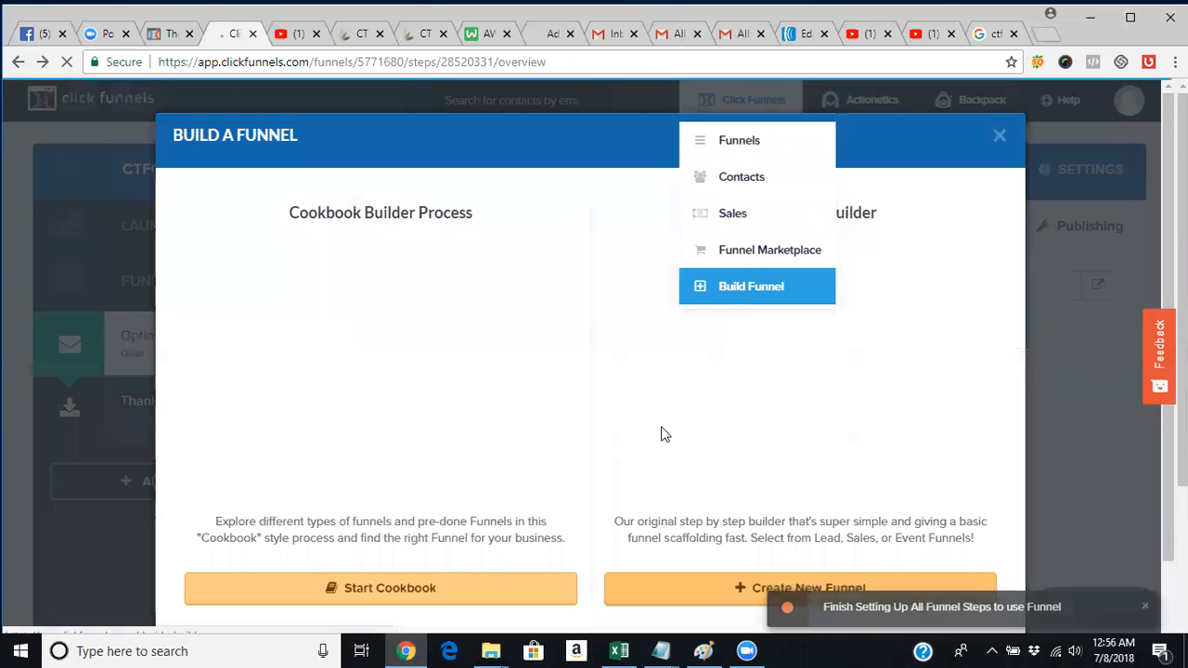
left_click(678, 601)
left_click(326, 381)
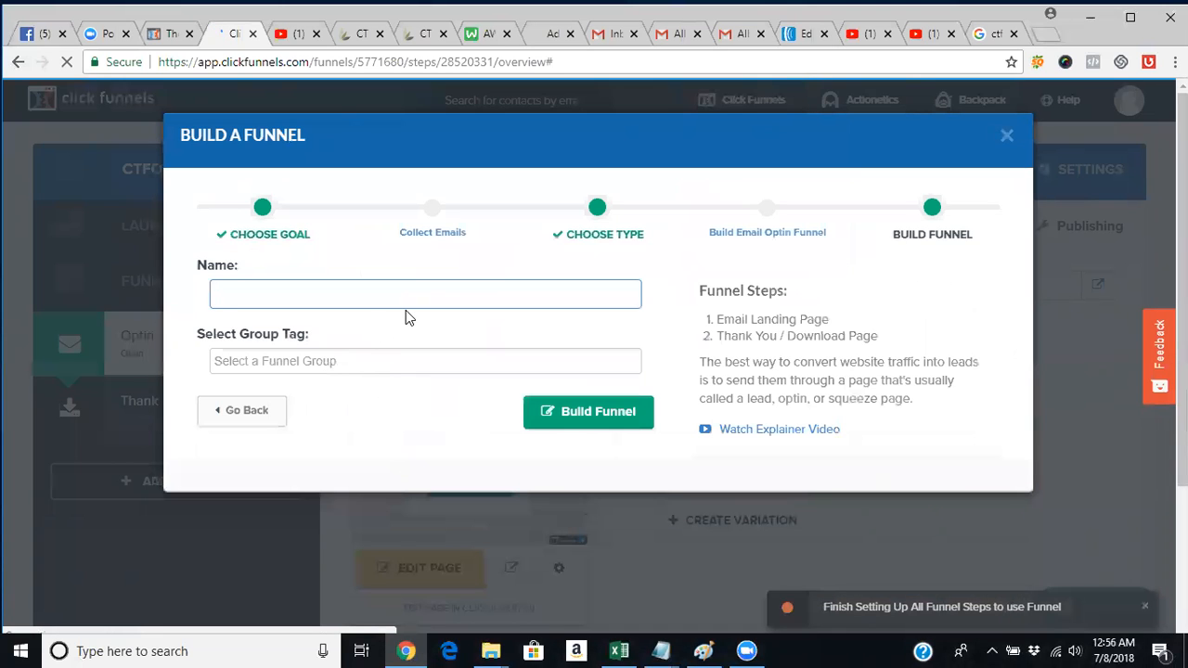
left_click(1009, 135)
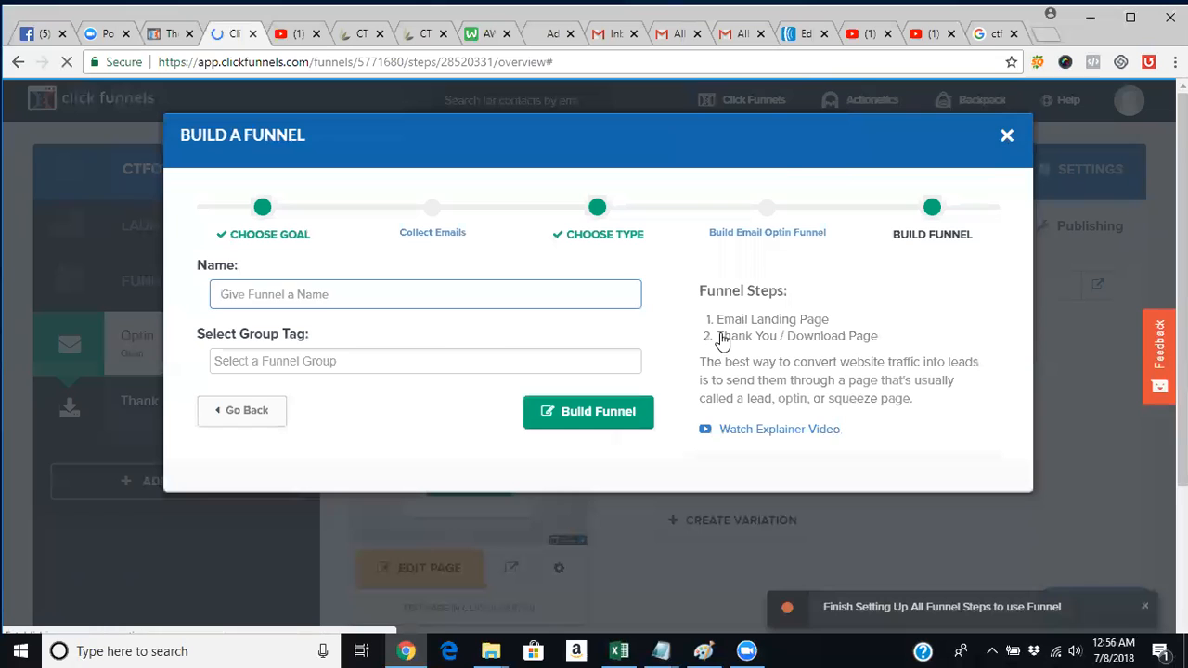
left_click(723, 109)
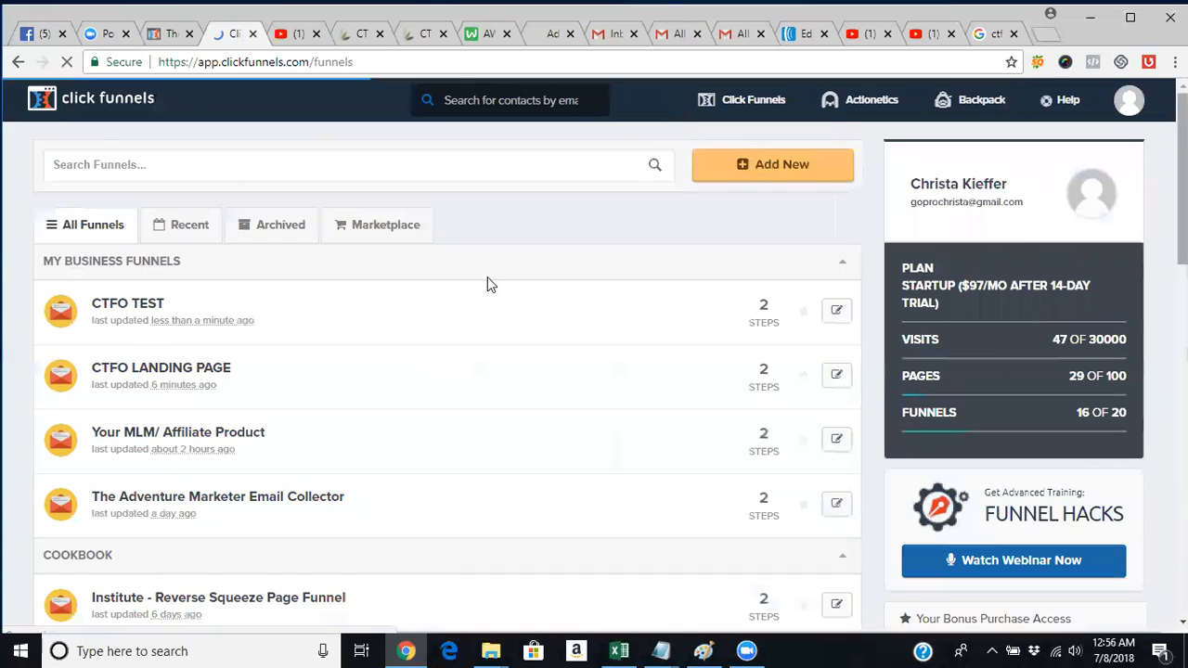
Open the CTFO LANDING PAGE funnel's Optin step in the page editor.
scroll(275, 392, "down", 1)
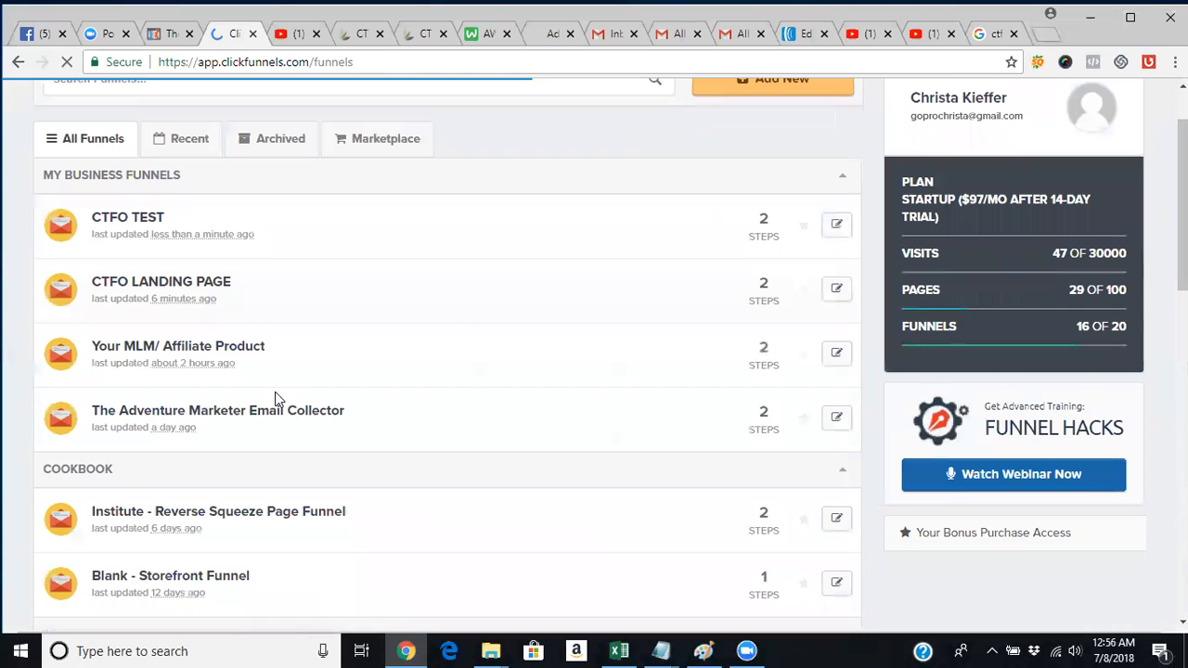
left_click(164, 292)
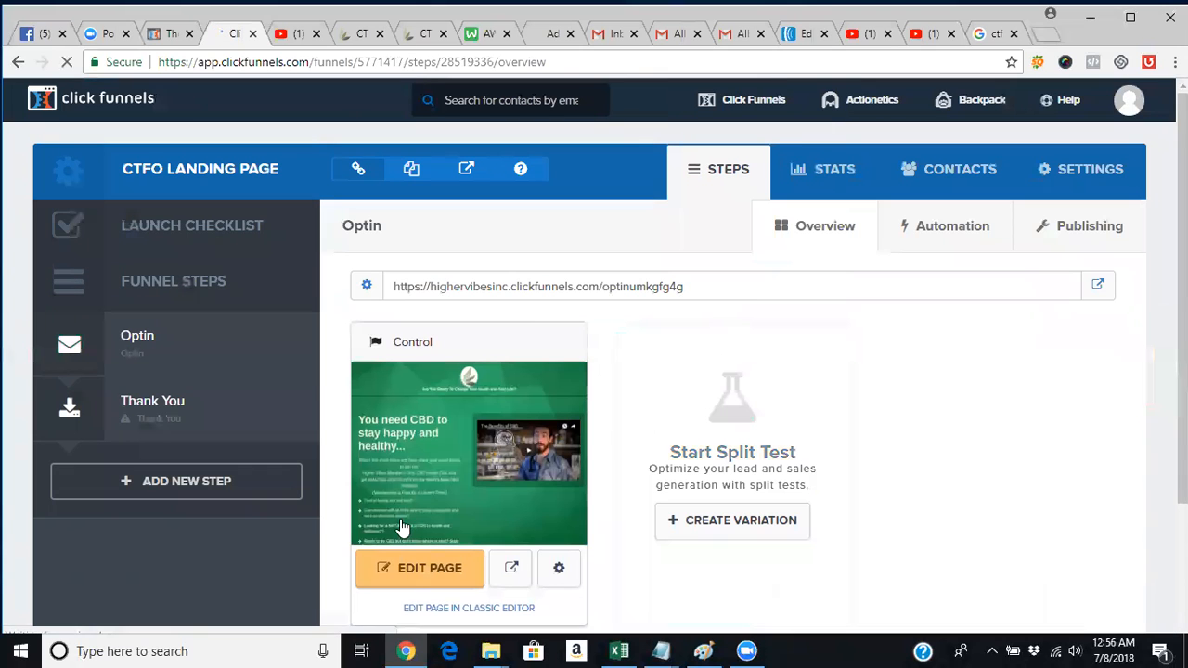
left_click(398, 562)
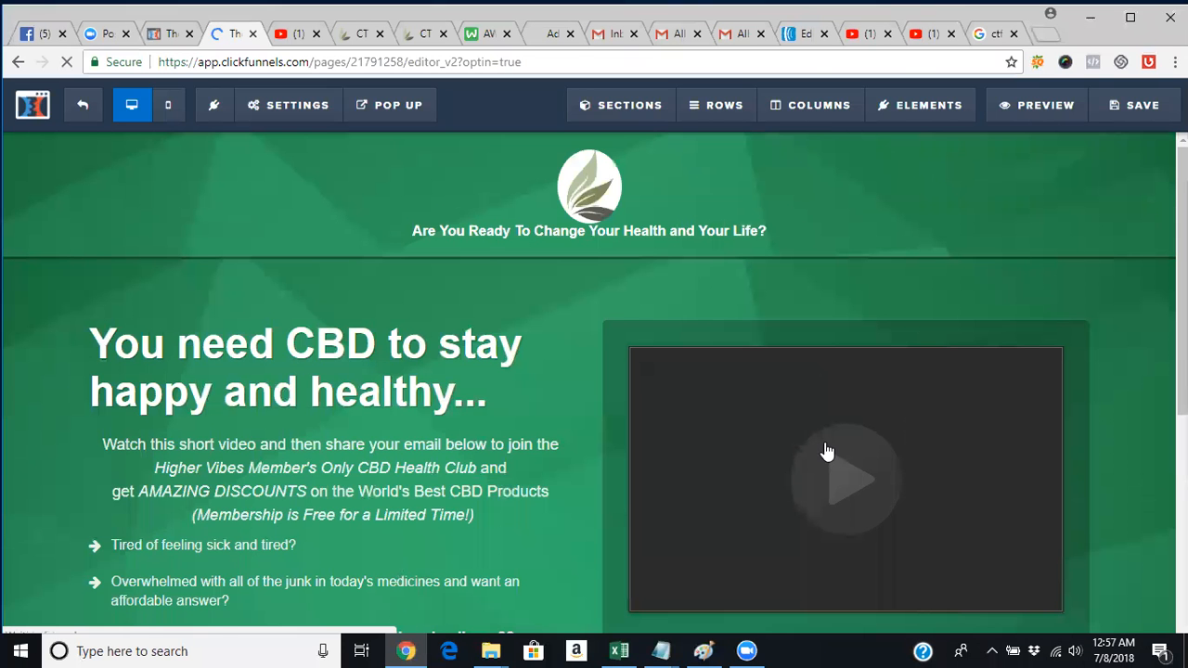
mouse_move(1182, 283)
left_mouse_down()
mouse_move(1182, 452)
mouse_move(1182, 281)
left_mouse_up()
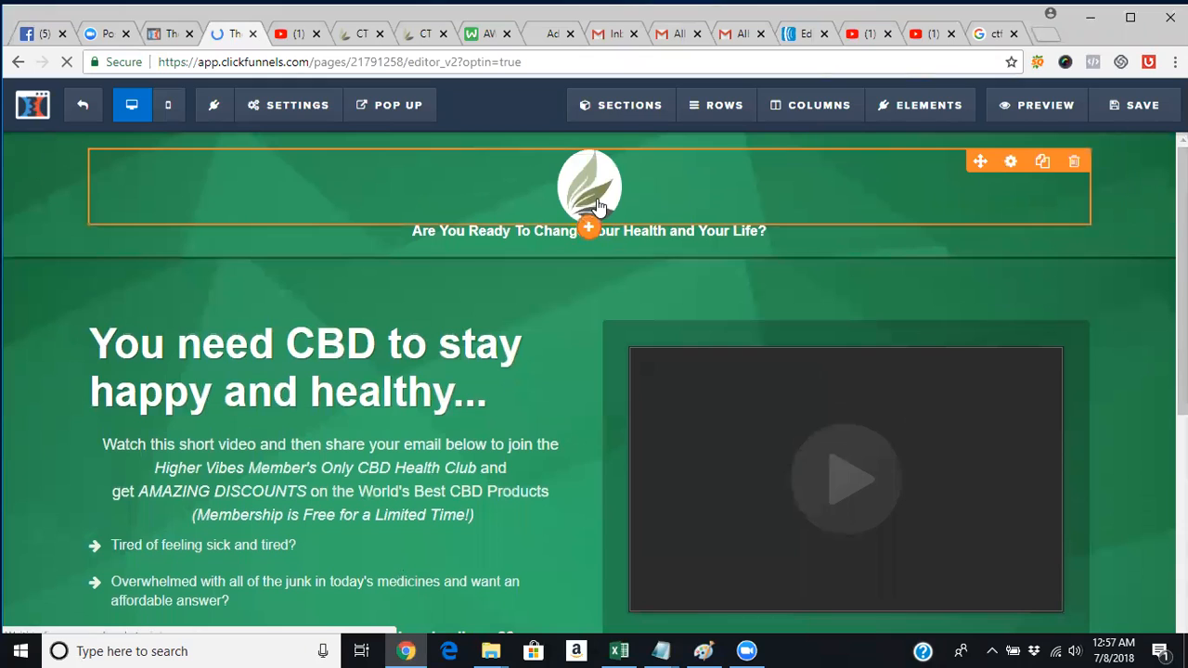
Delete the leaf logo row from the top of the CBD page.
left_click(1073, 162)
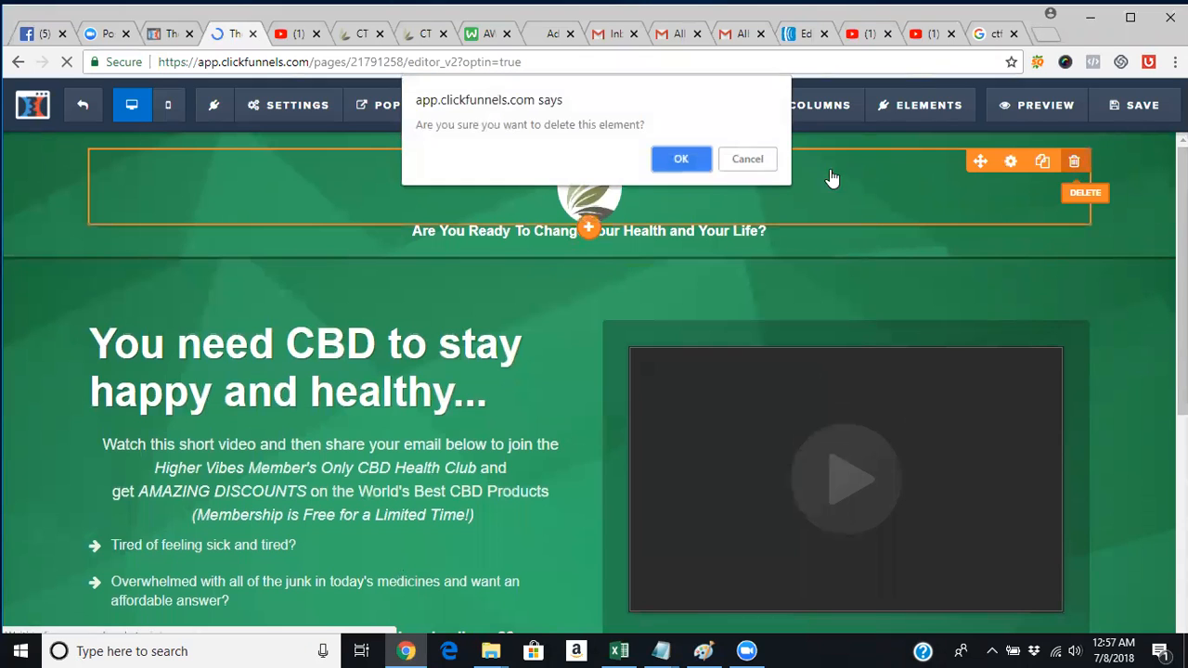
left_click(692, 161)
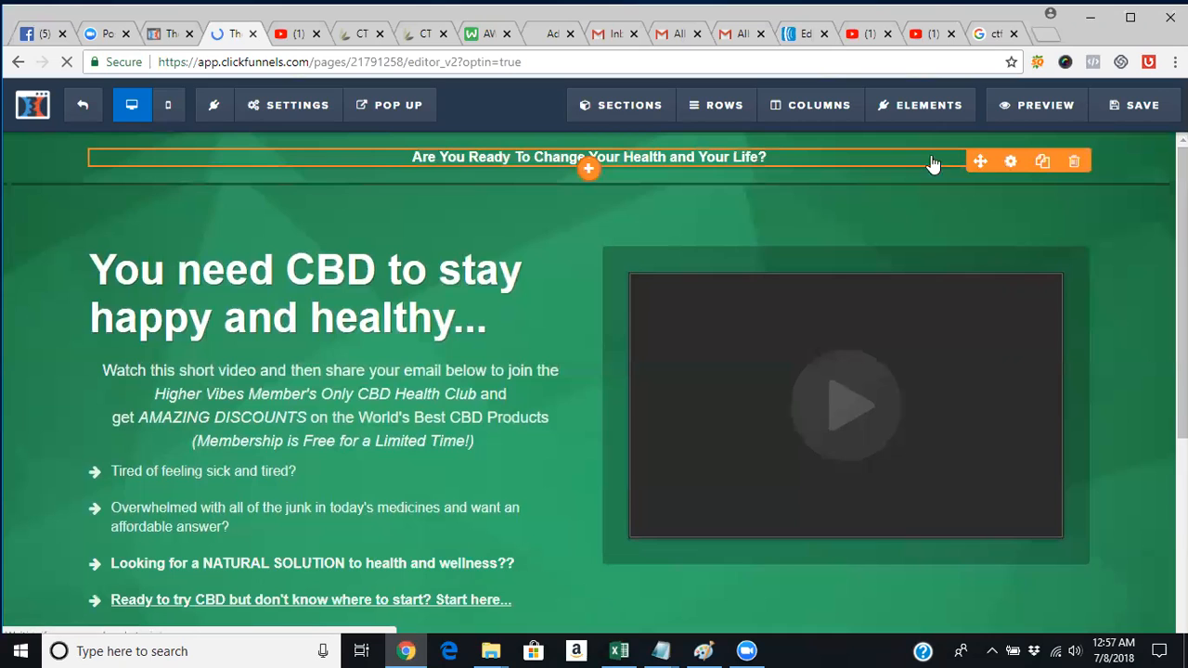
left_click(1009, 162)
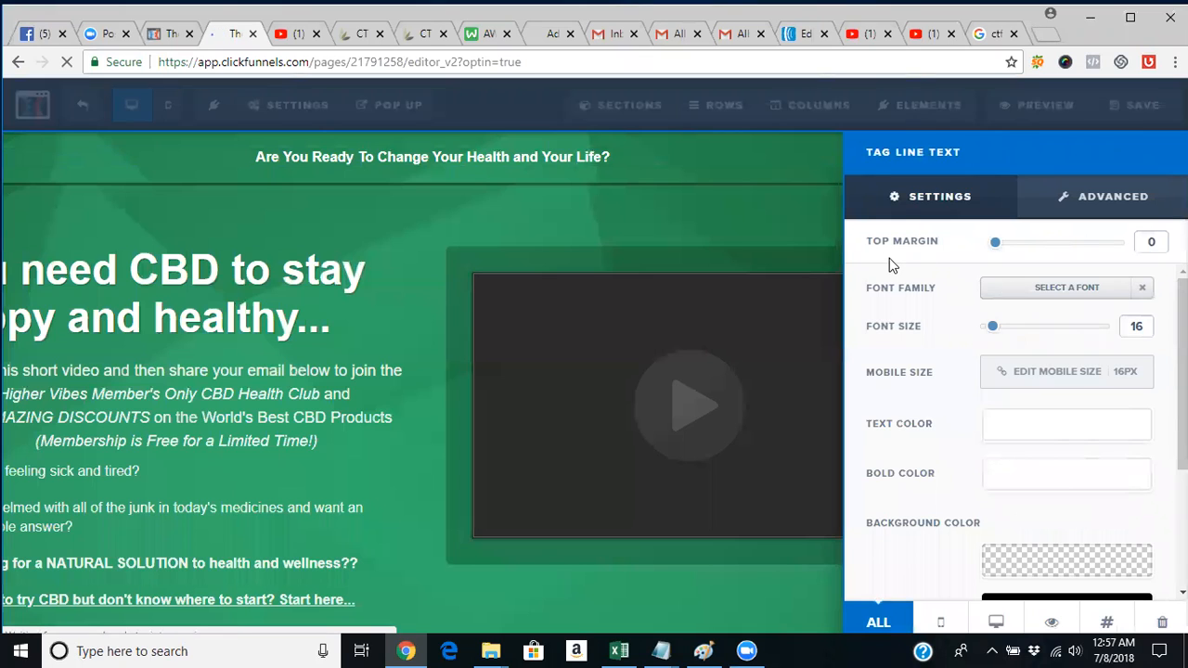
left_click(569, 166)
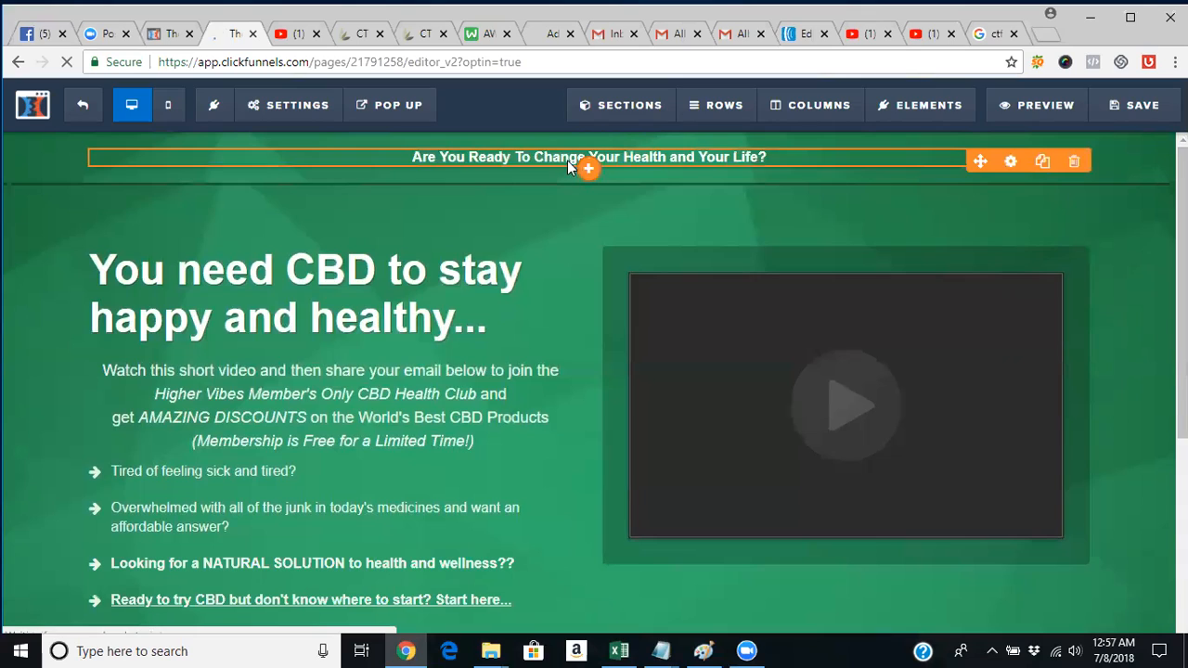
Edit the tag line to read 'Are You Ready To Change Your Health and Your Life?'.
left_click(567, 160)
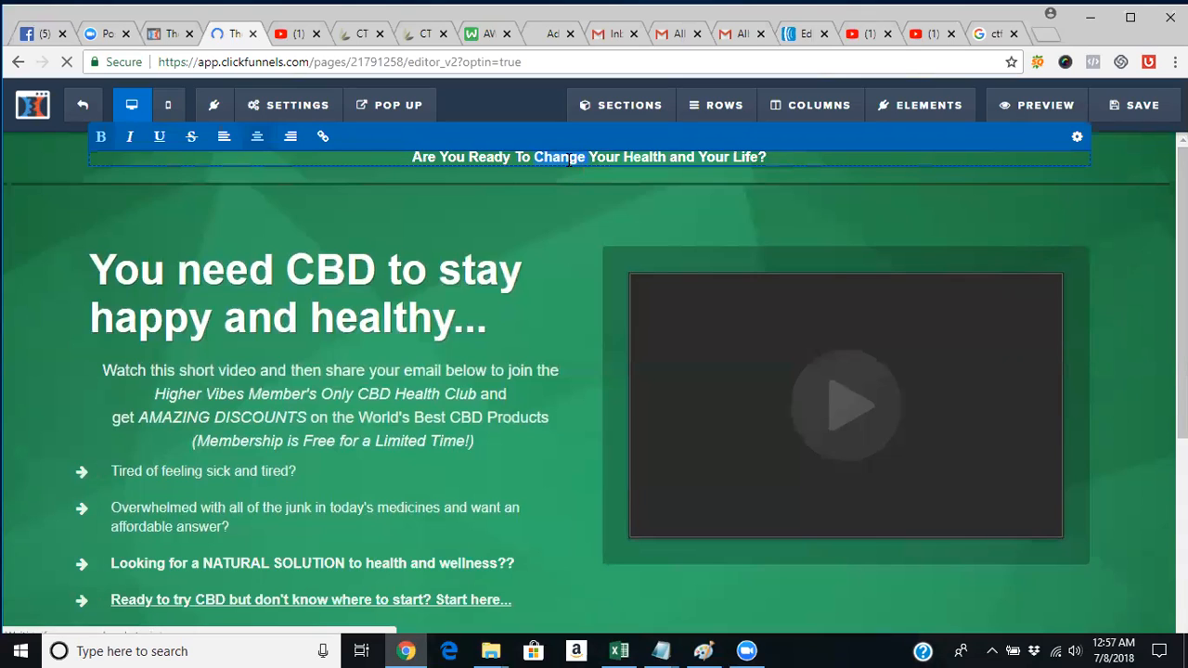
triple_click(569, 159)
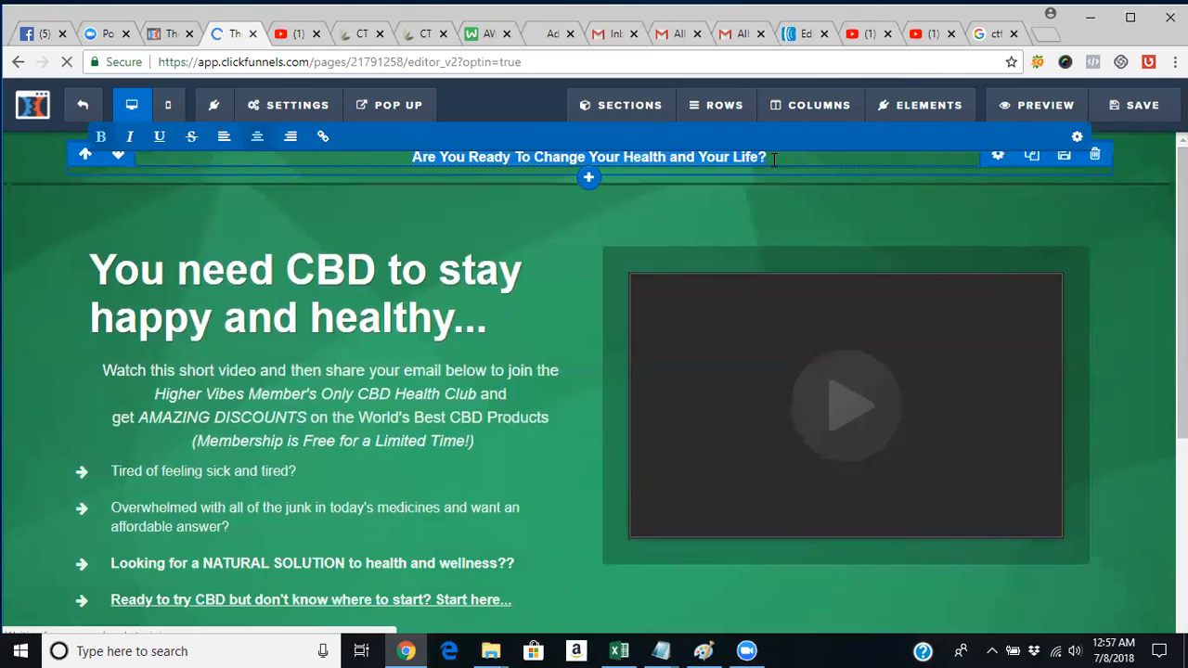
key("BackSpace")
key("BackSpace")
type("e?")
left_click(863, 168)
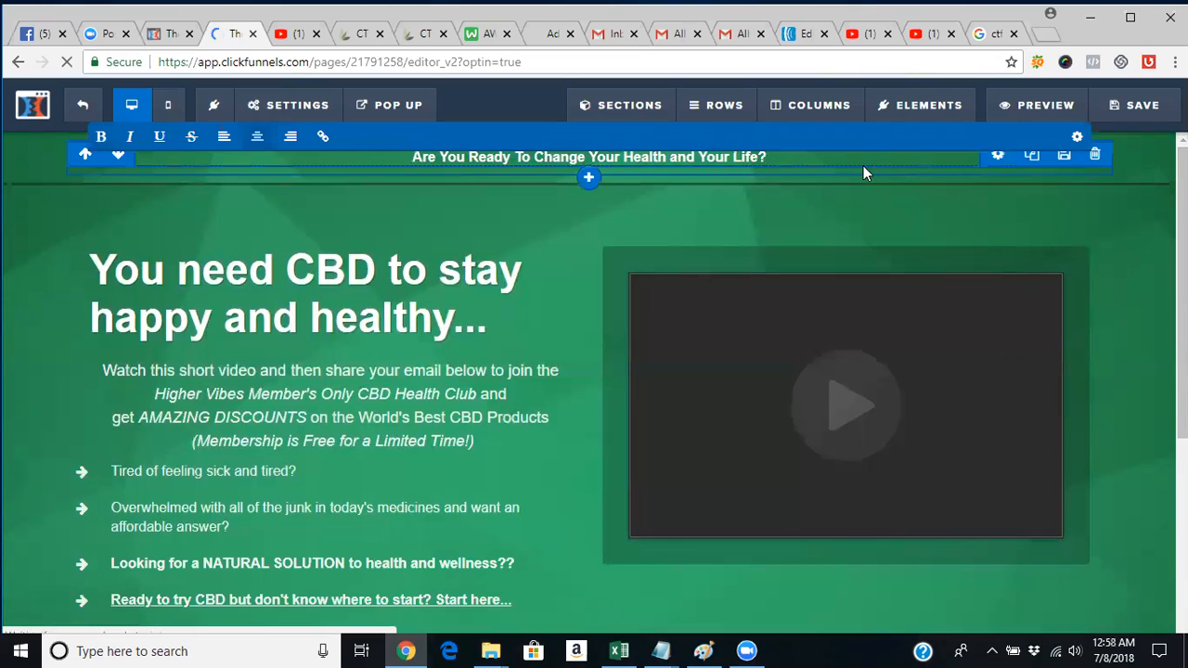
Add a placeholder Image element above the tagline, then go to the CTFO free-websites tab.
left_click(591, 167)
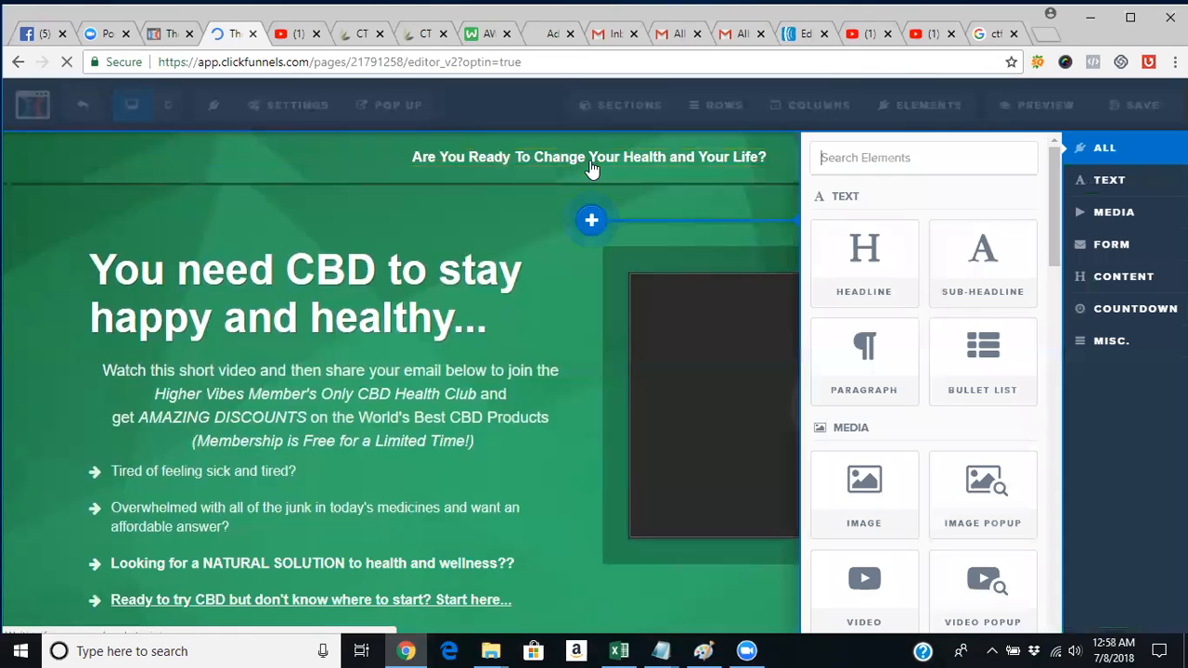
left_click(867, 249)
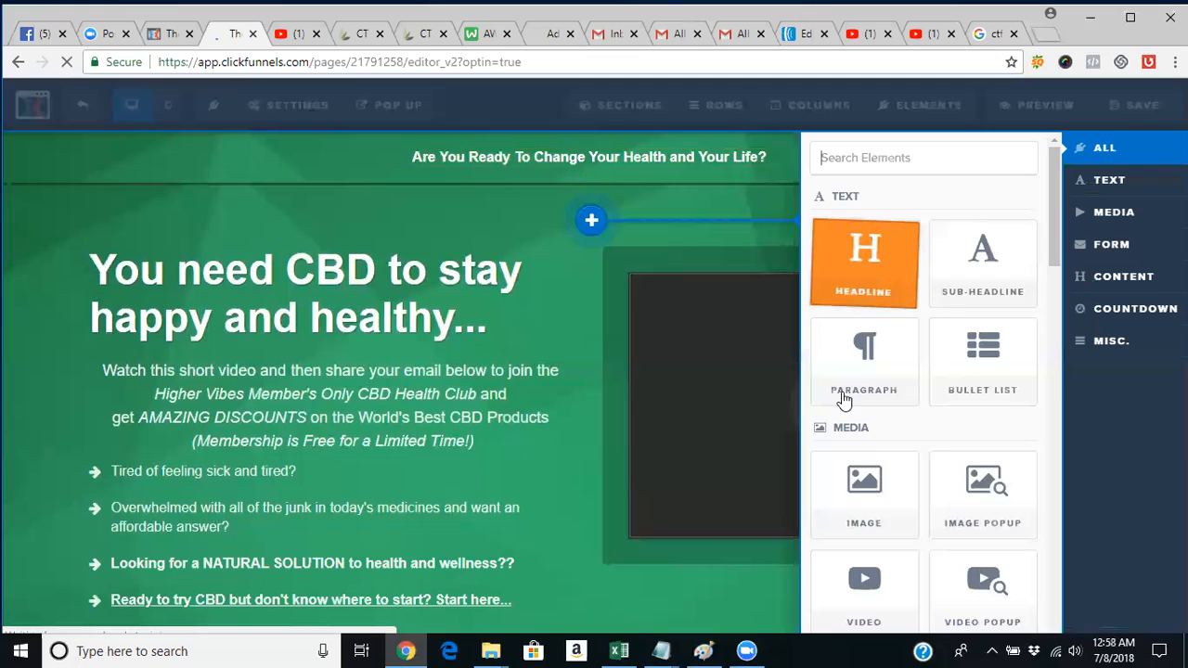
left_click(862, 483)
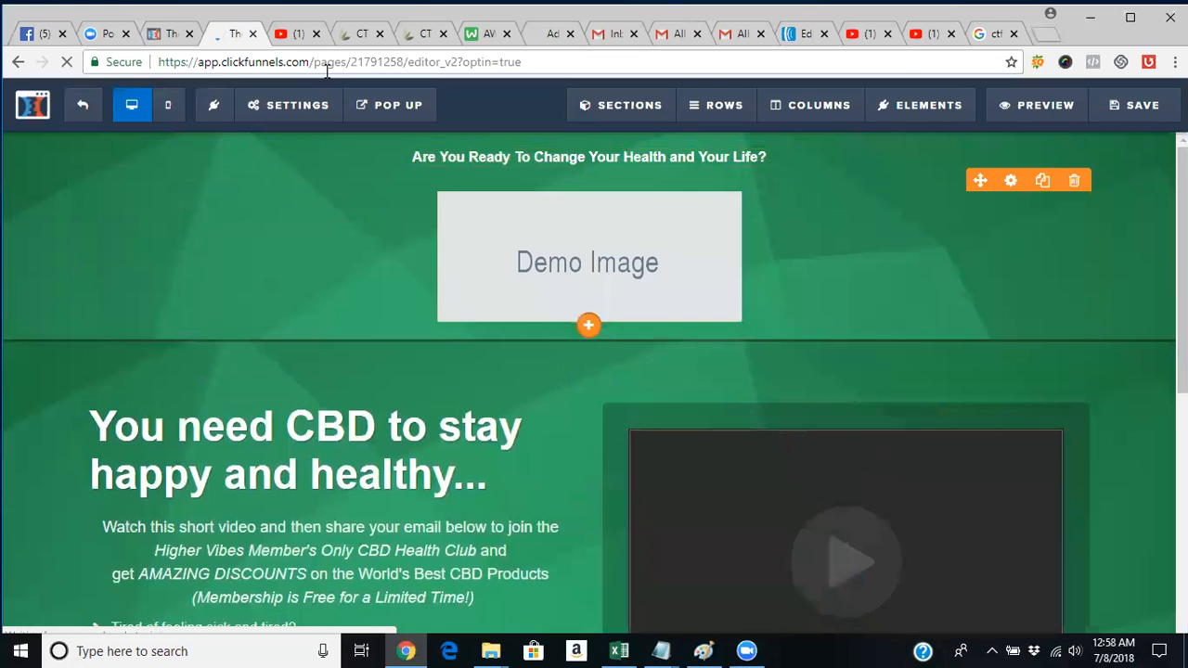
left_click(343, 40)
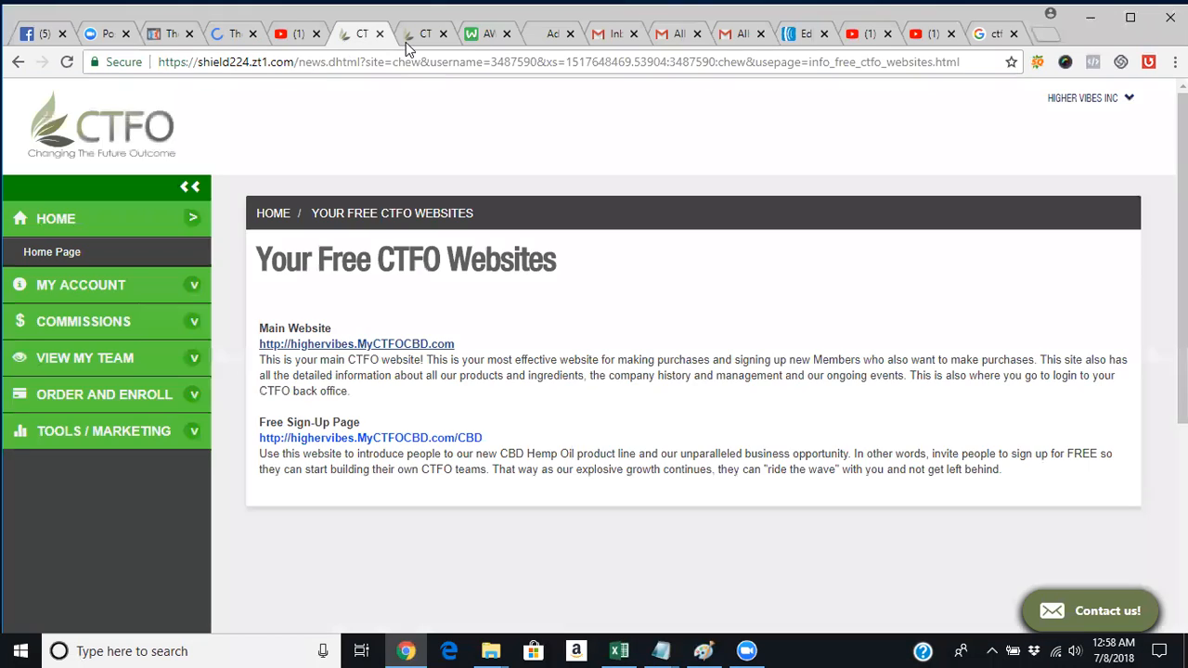
Reach the highervibes CTFO Shop as a Customer page, then return to the ClickFunnels editor.
left_click(406, 42)
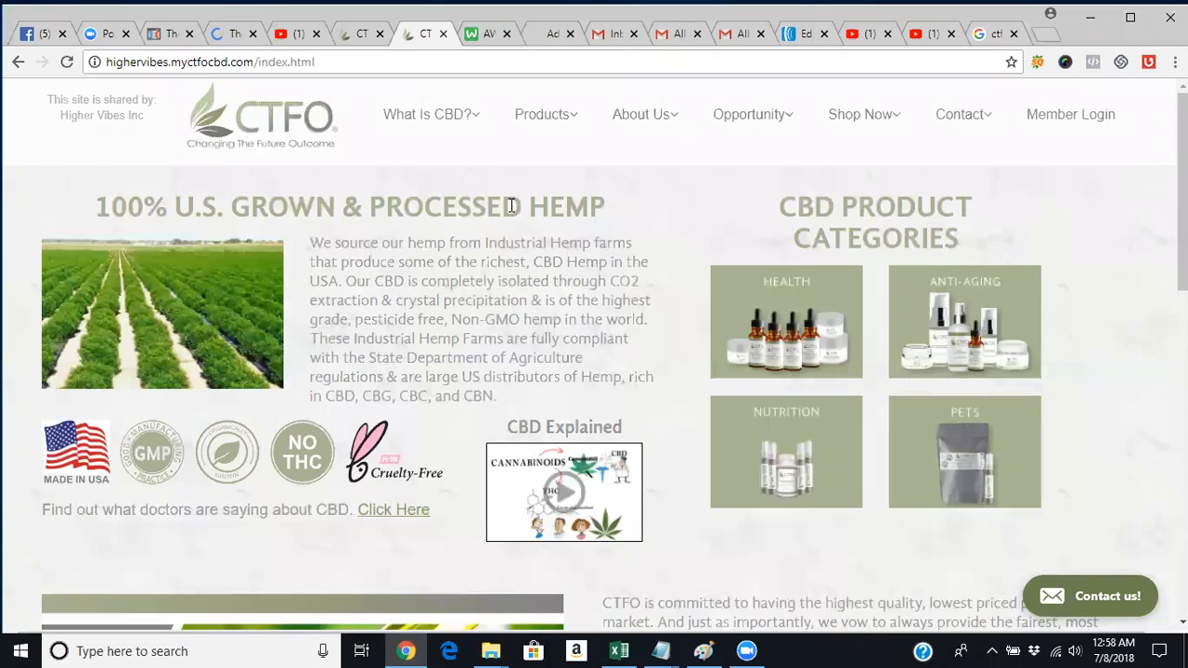
mouse_move(866, 130)
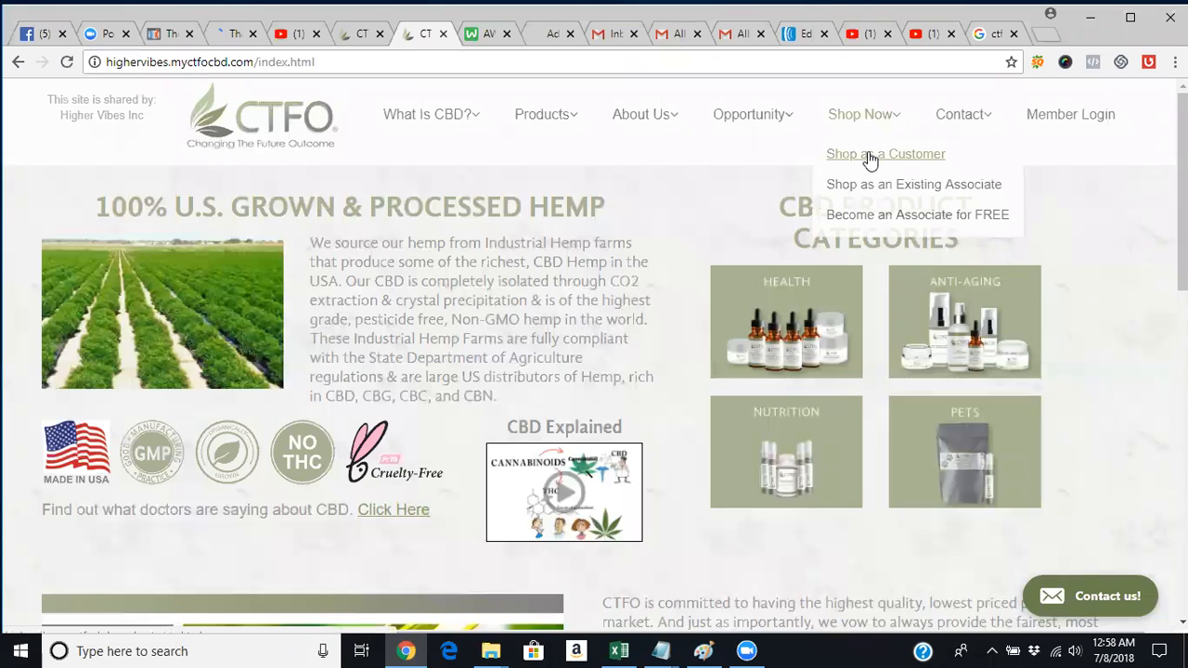
left_click(869, 155)
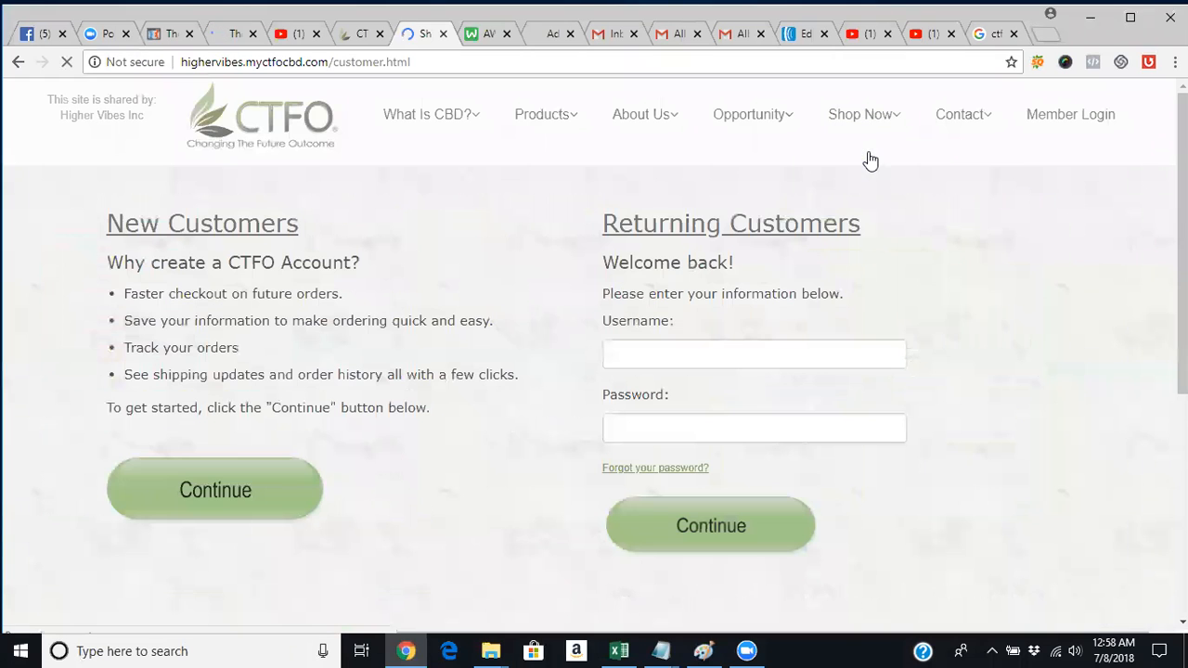
left_click(221, 37)
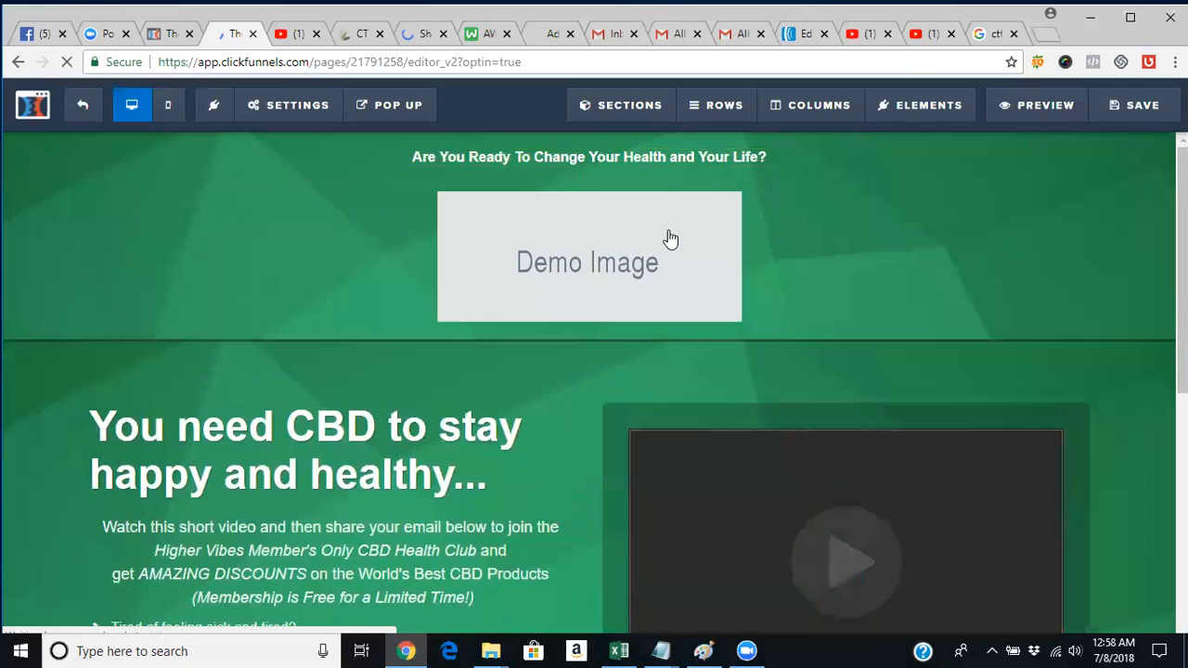
Replace the placeholder image with the hemp leaf image from the image library.
mouse_move(1045, 183)
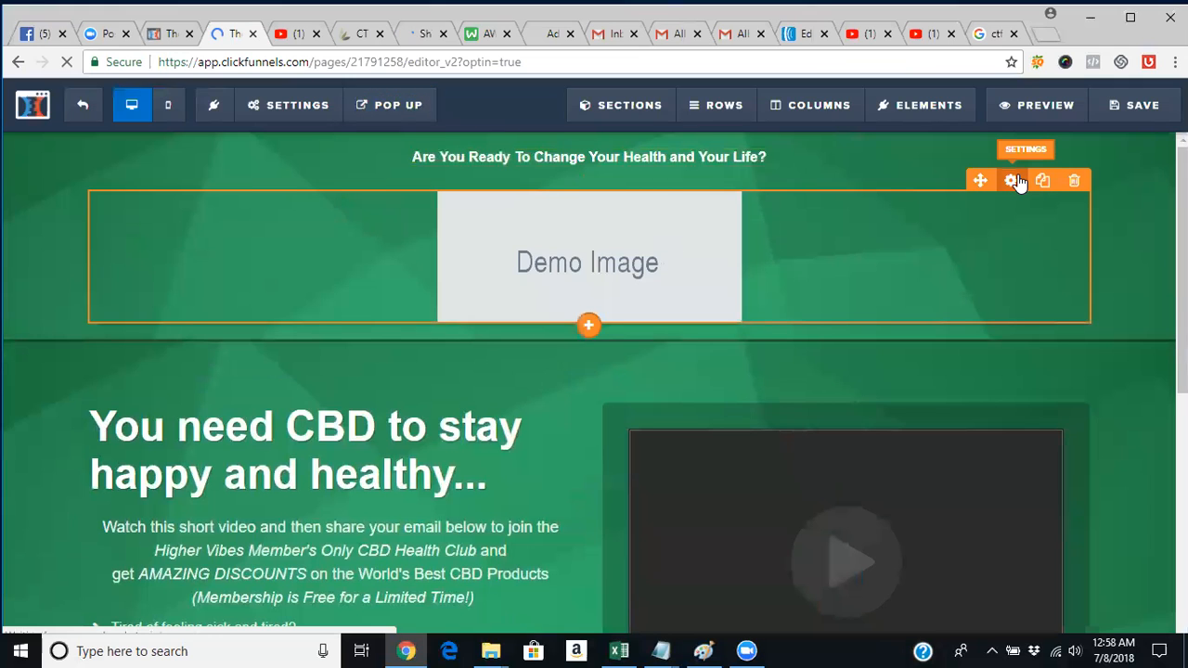
left_click(1013, 181)
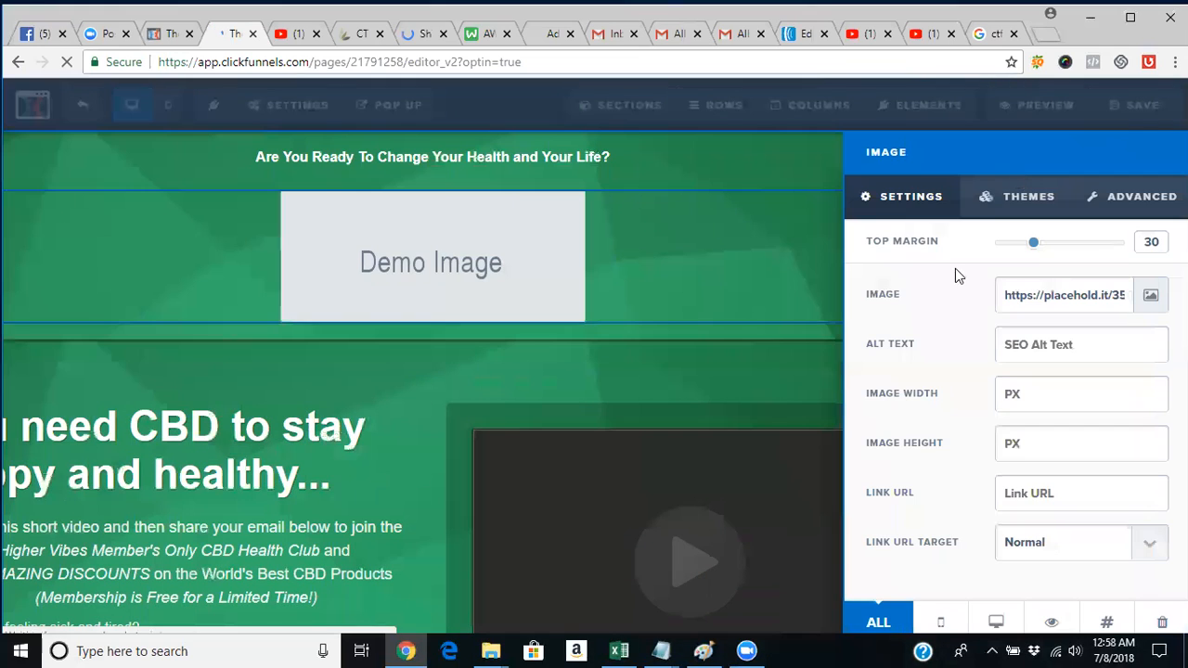
left_click(1151, 297)
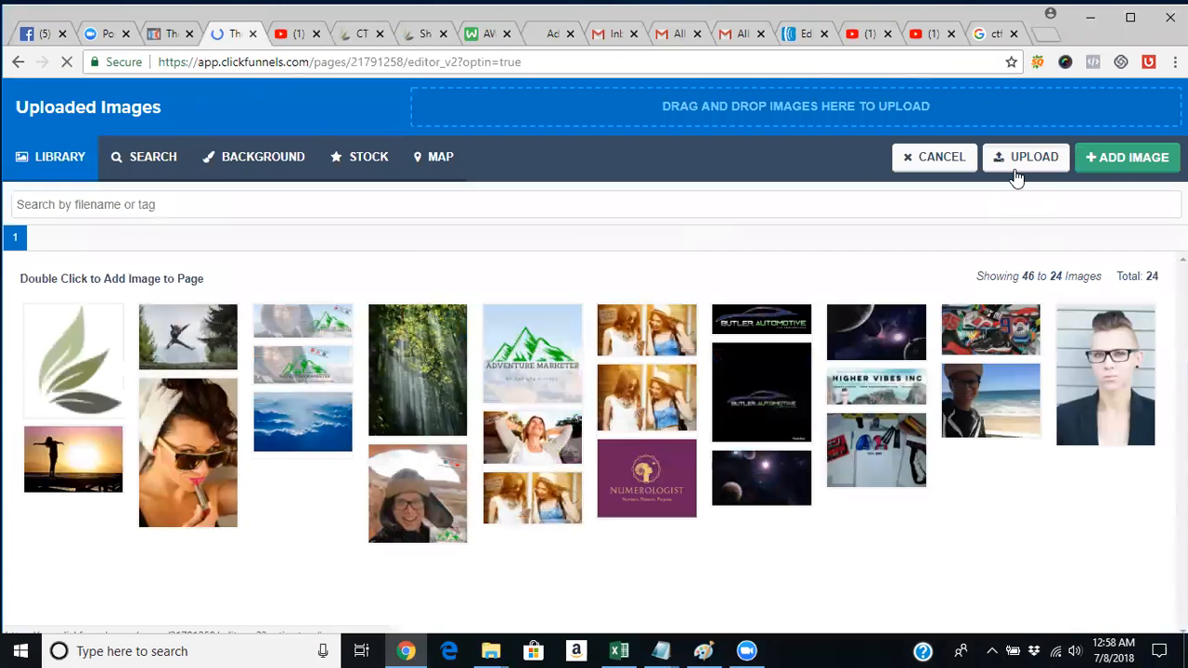
left_click(1016, 174)
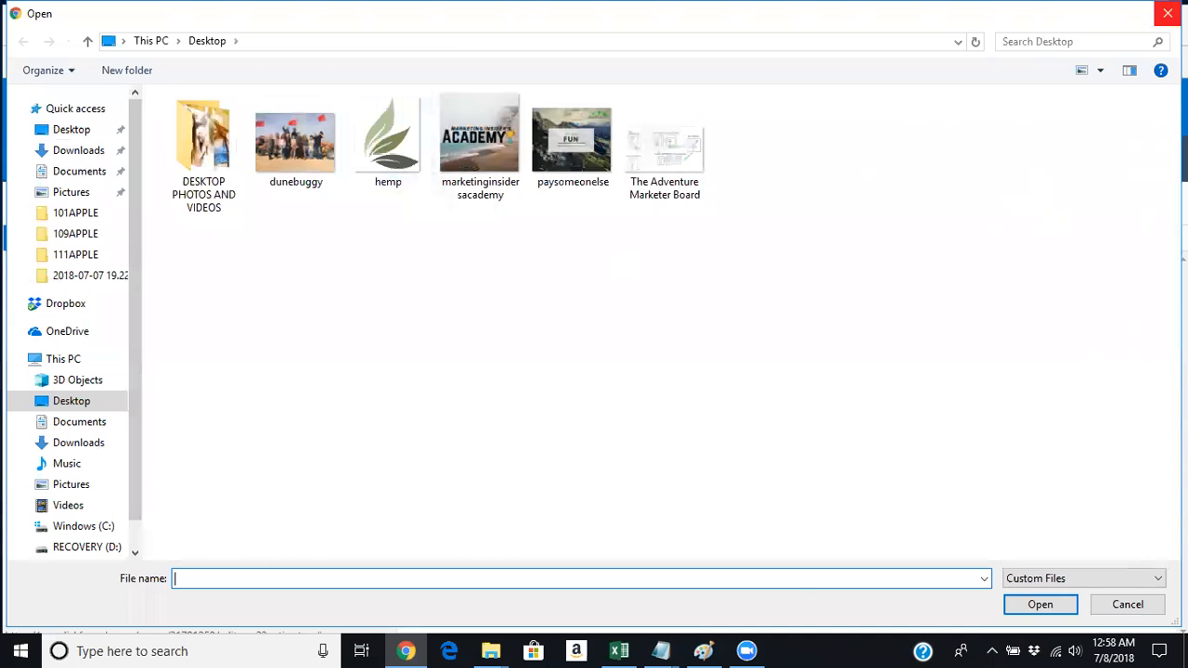
left_click(1168, 13)
left_click(86, 355)
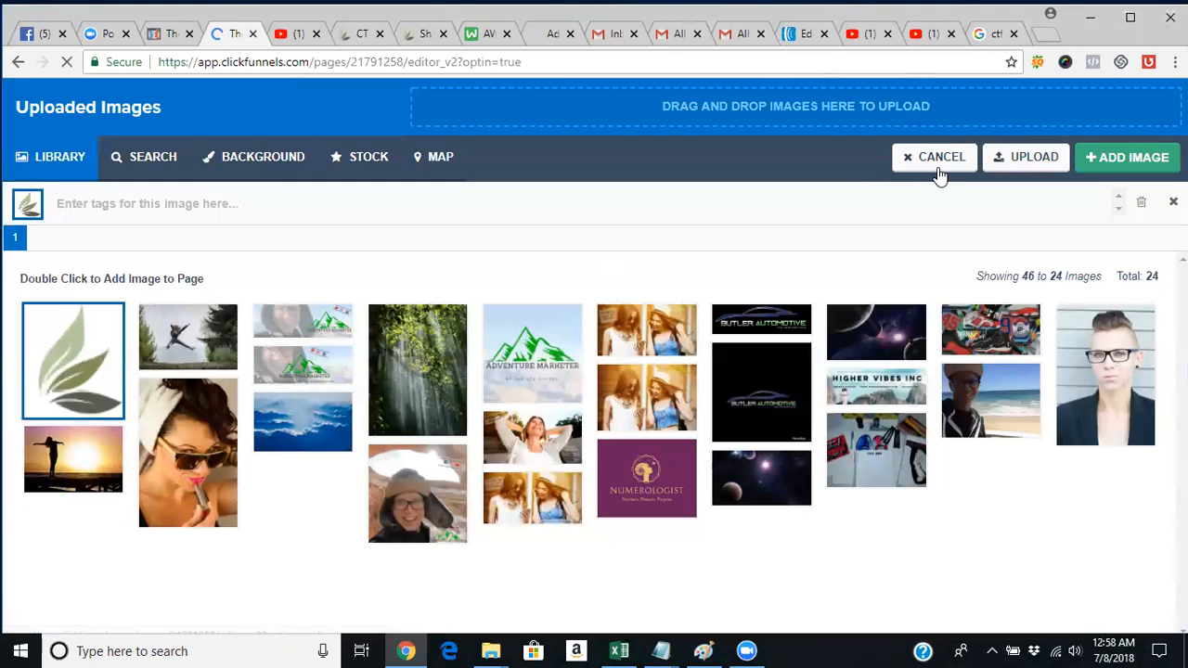
left_click(1116, 173)
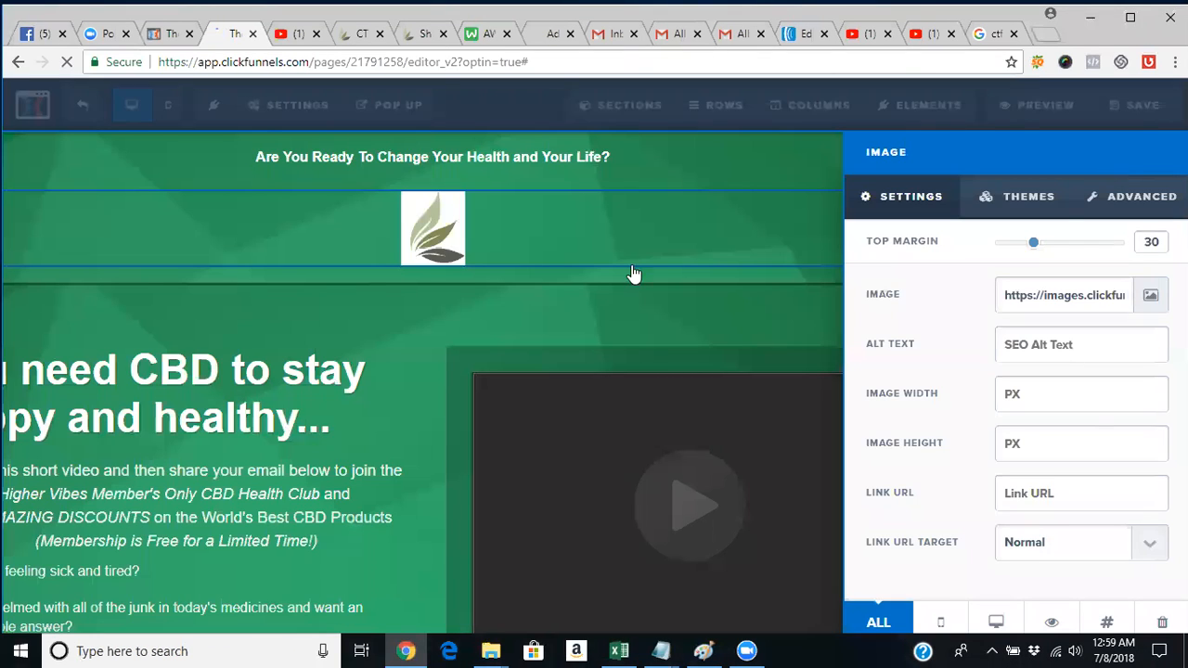
Move the tagline below the hemp logo and reduce the logo's top margin.
left_click(463, 328)
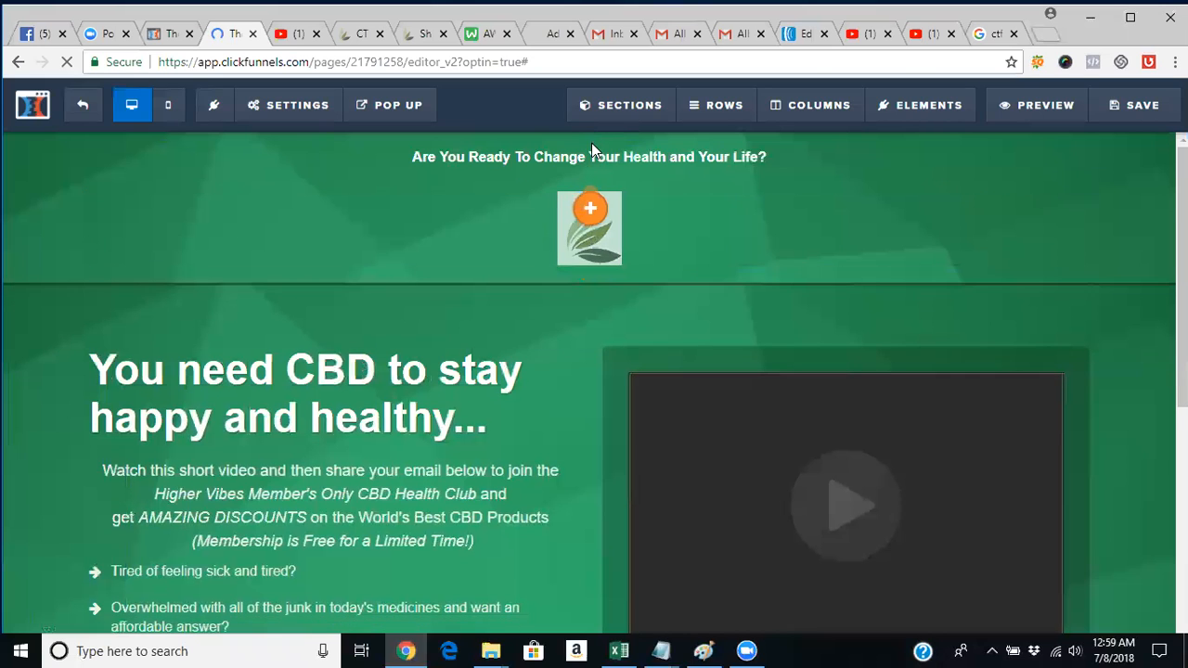
left_click_drag(591, 171, 594, 263)
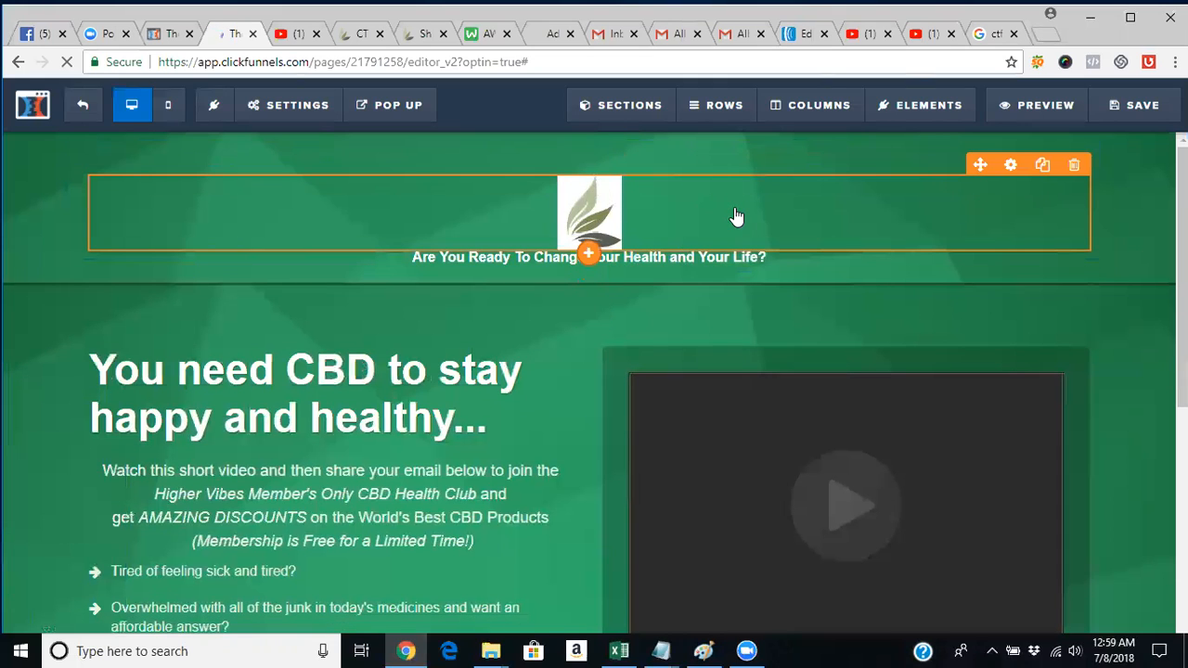
left_click(989, 177)
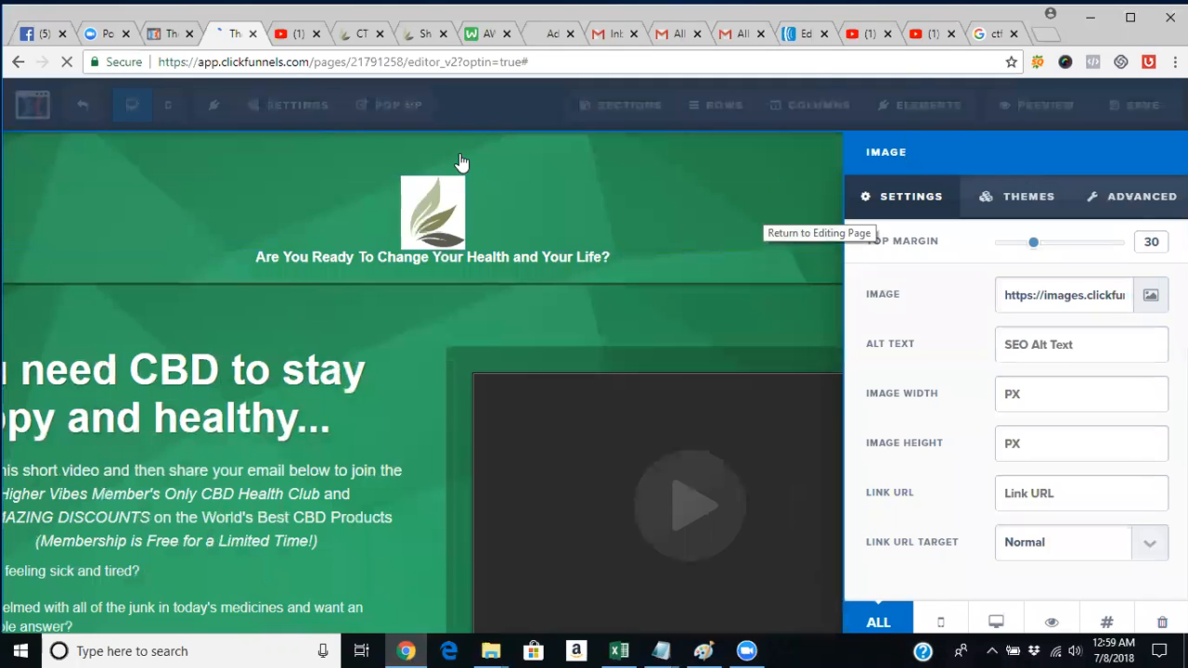
left_click(458, 223)
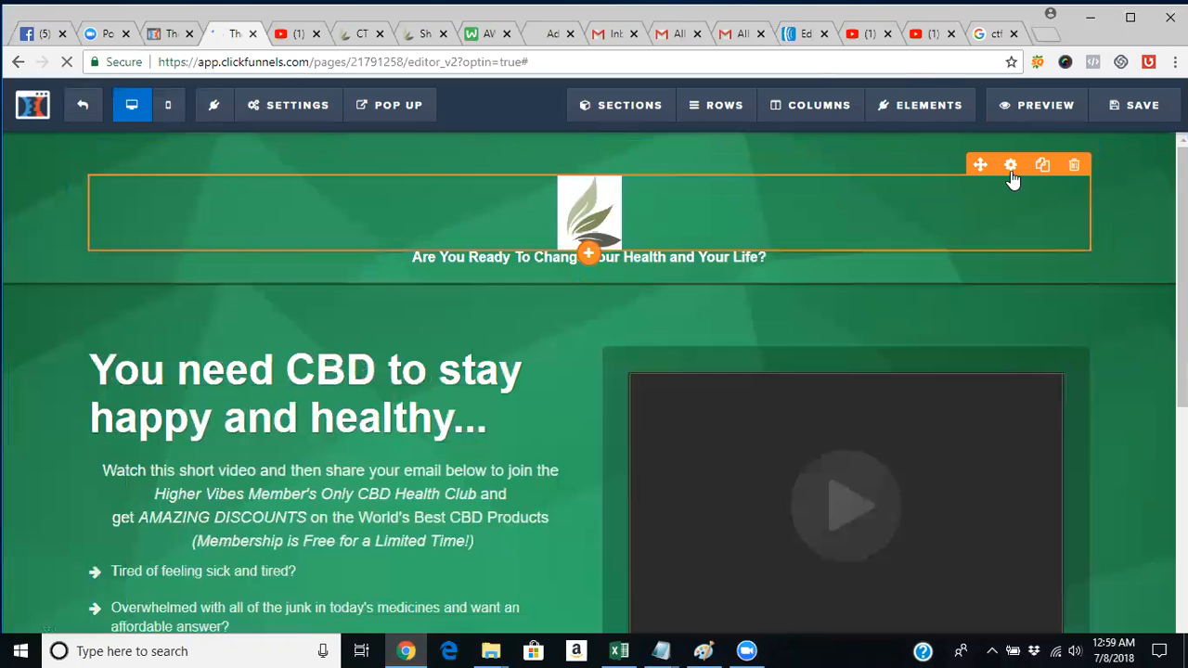
left_click(1011, 166)
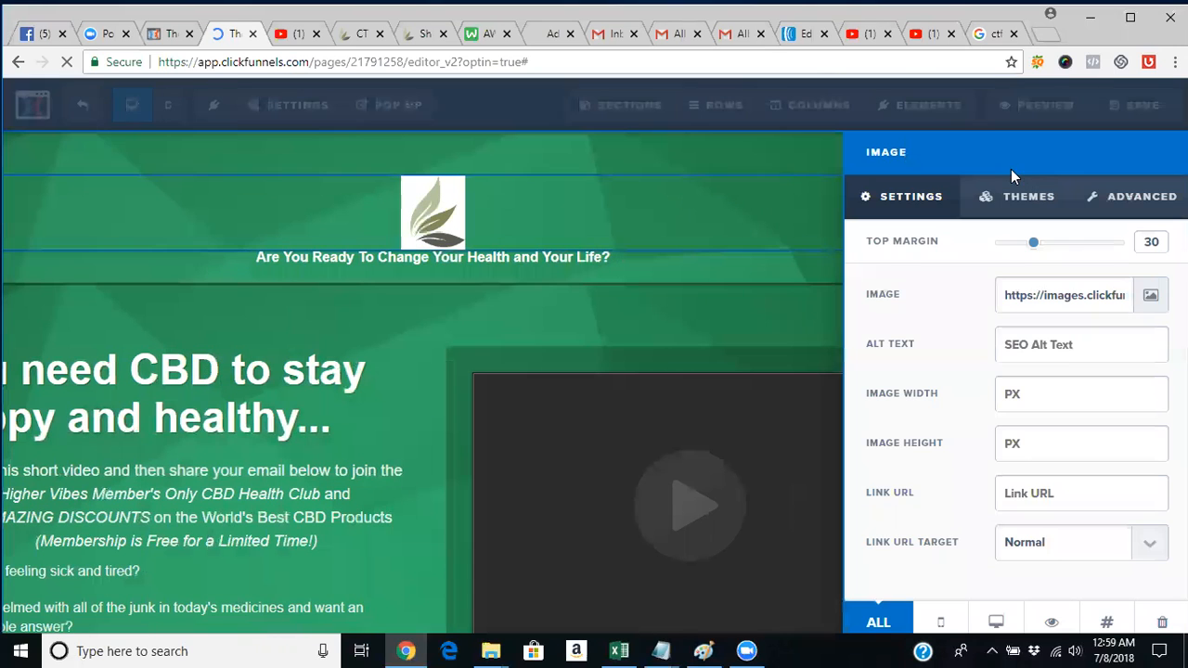
left_click_drag(1036, 250, 973, 250)
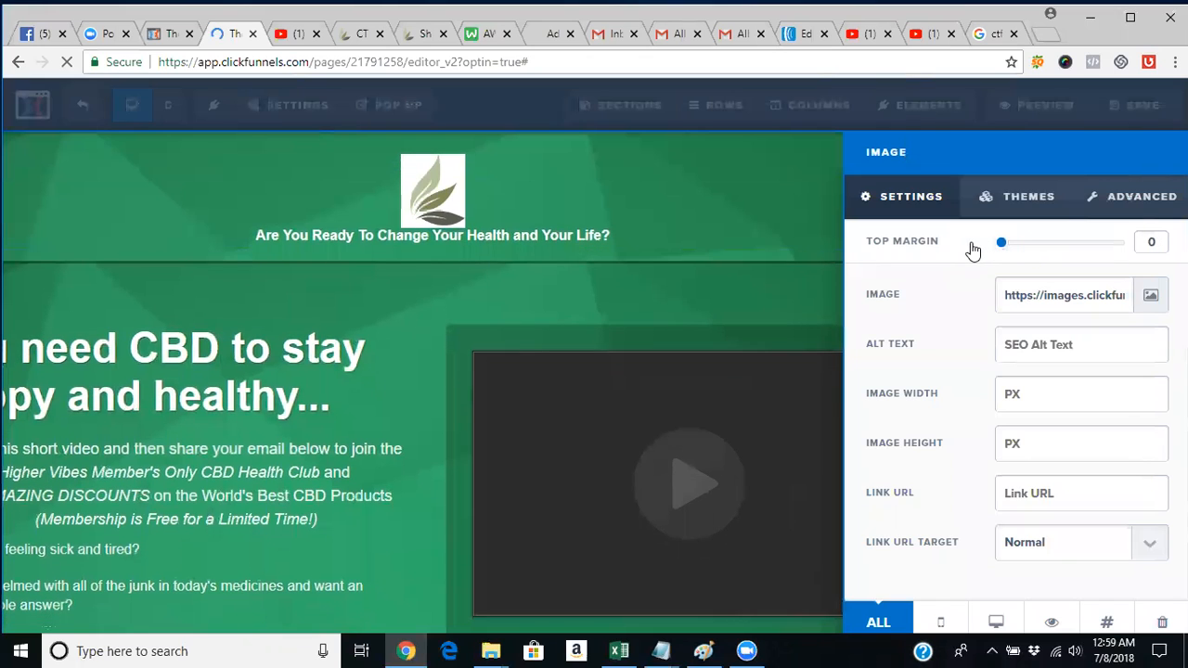
left_click_drag(997, 247, 932, 254)
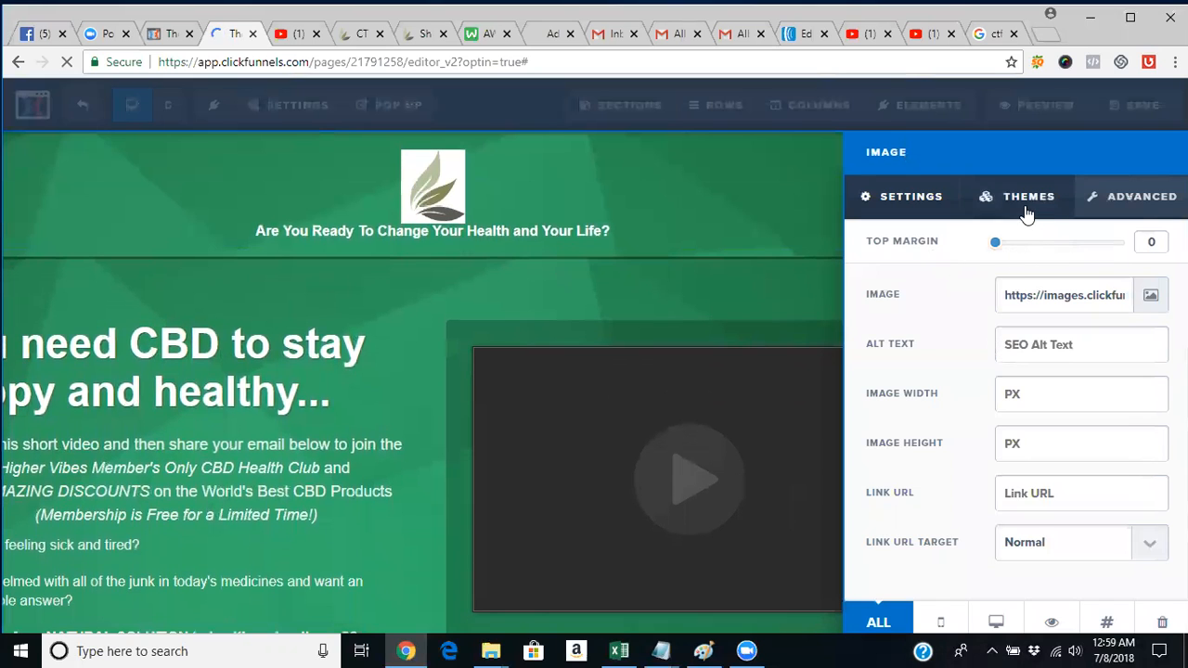
Set the logo's advanced Radius to Circle so it appears round.
left_click(1120, 207)
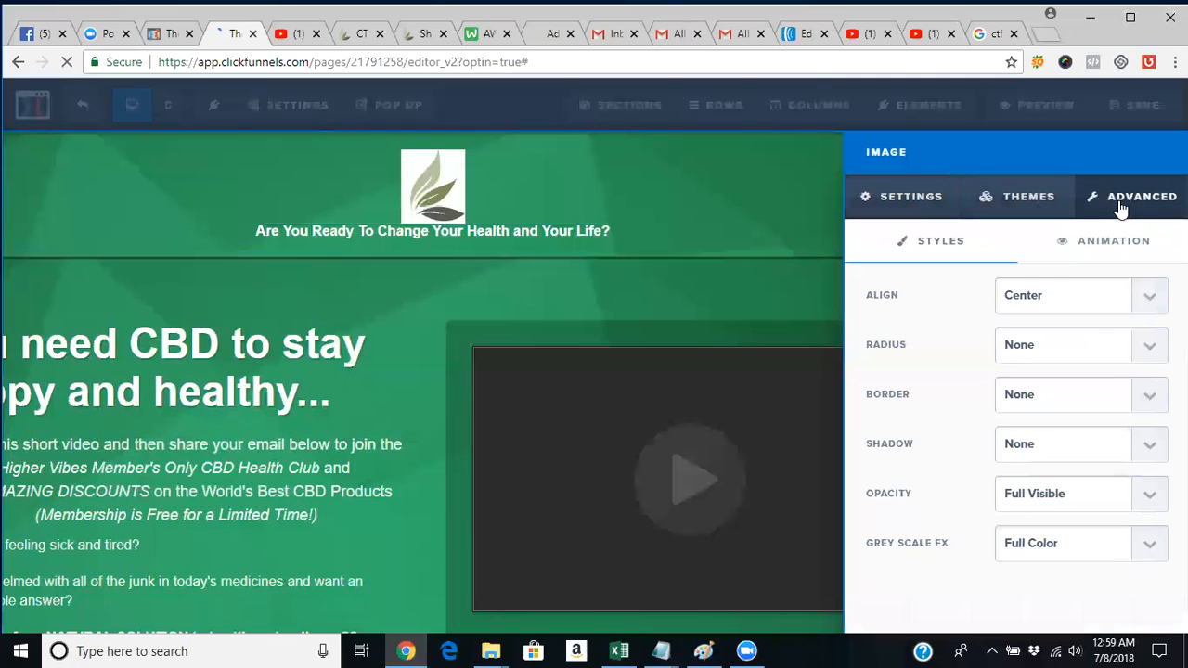
left_click(1036, 347)
left_click(1038, 388)
left_click(577, 238)
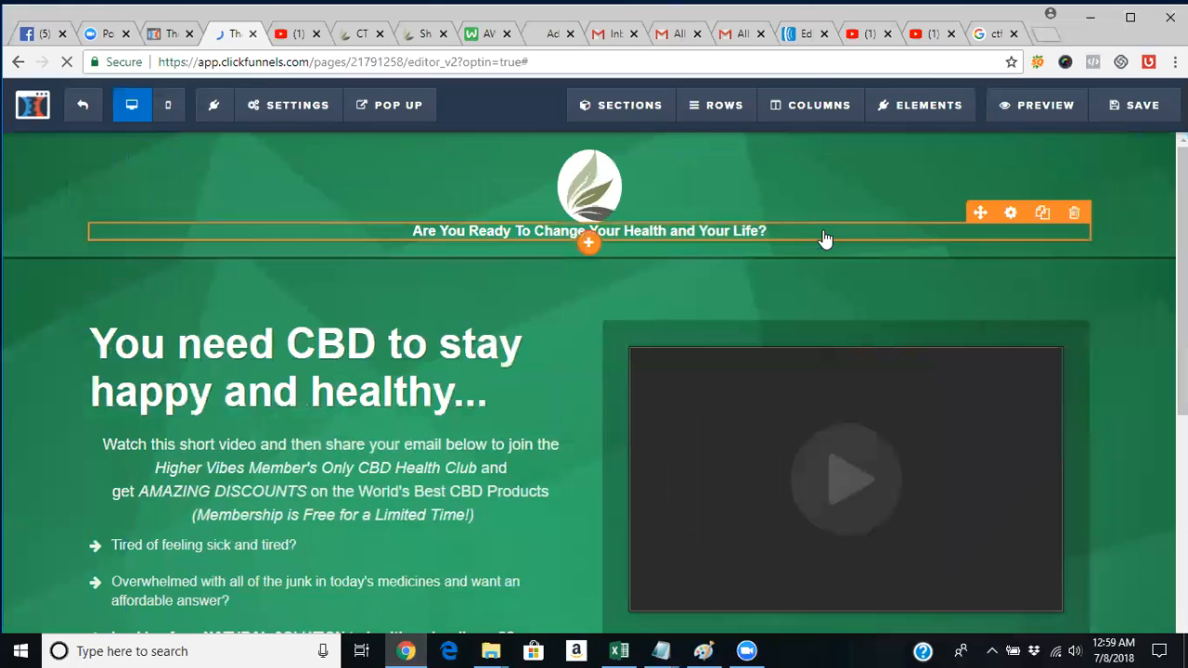
Give the tagline a top margin of 20.
left_click(1011, 216)
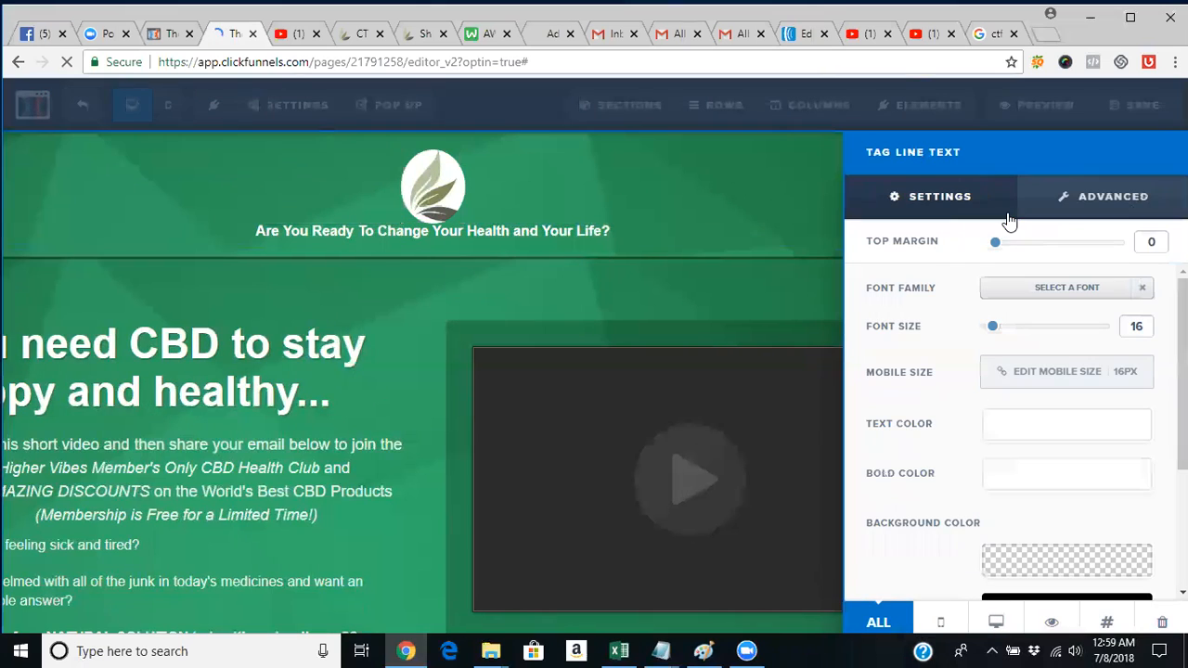
left_click_drag(1000, 247, 1025, 252)
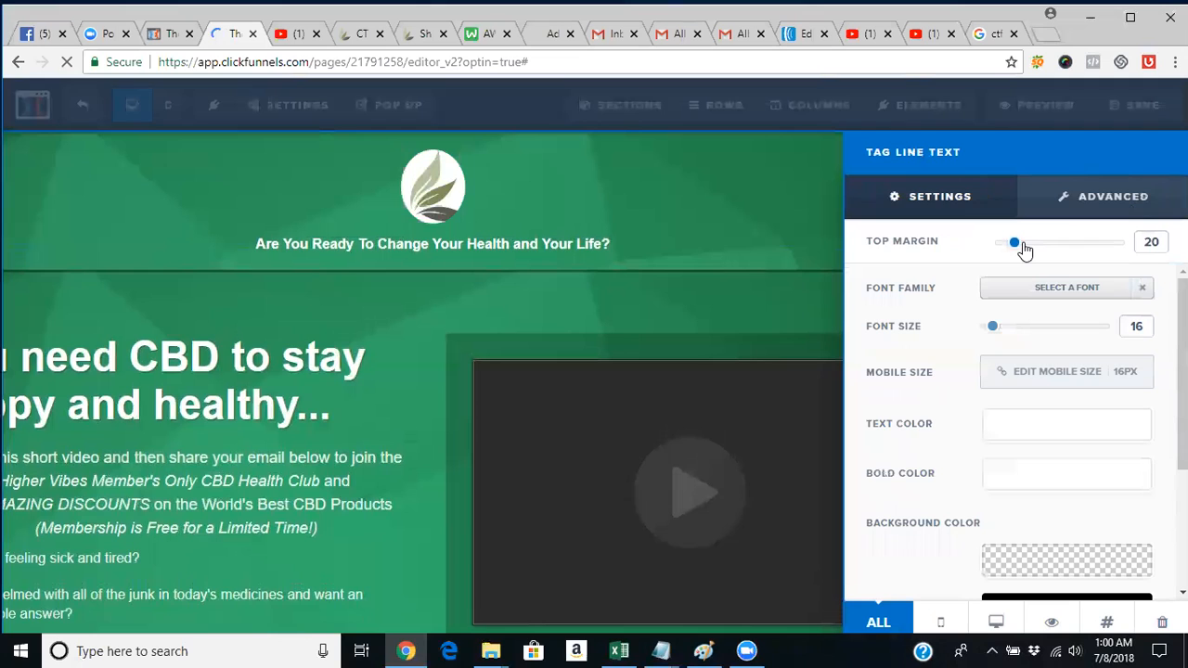
left_click(769, 263)
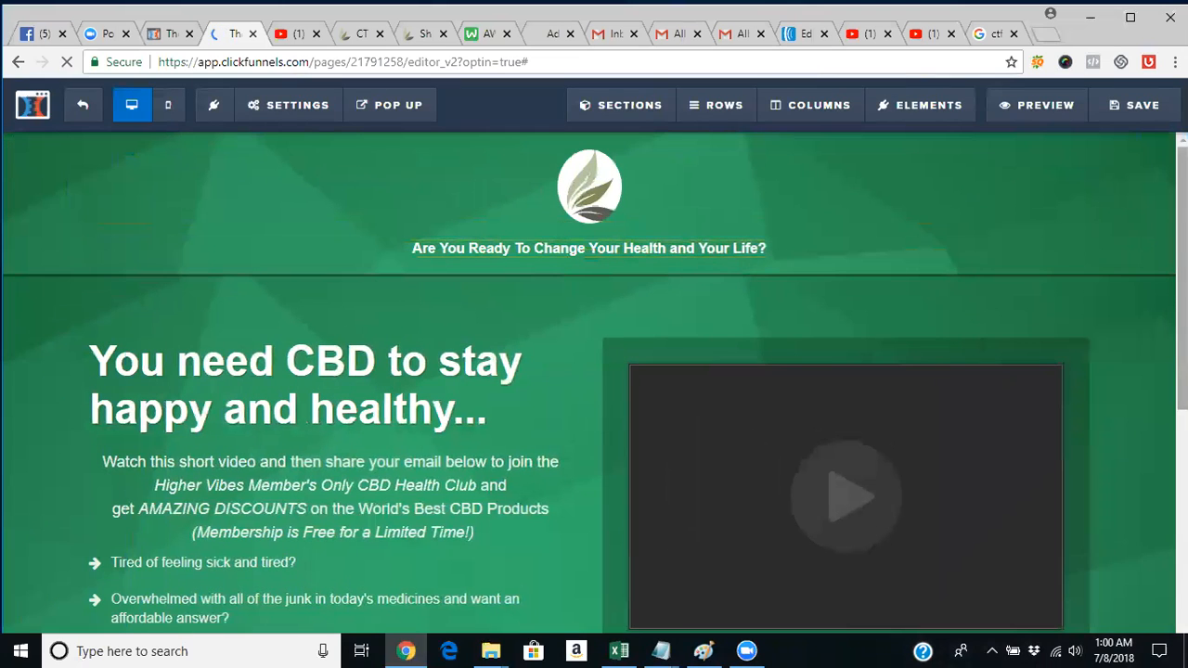
scroll(594, 371, "down", 1)
Change the punctuation after 'healthy' in the headline to an ellipsis.
scroll(400, 380, "down", 2)
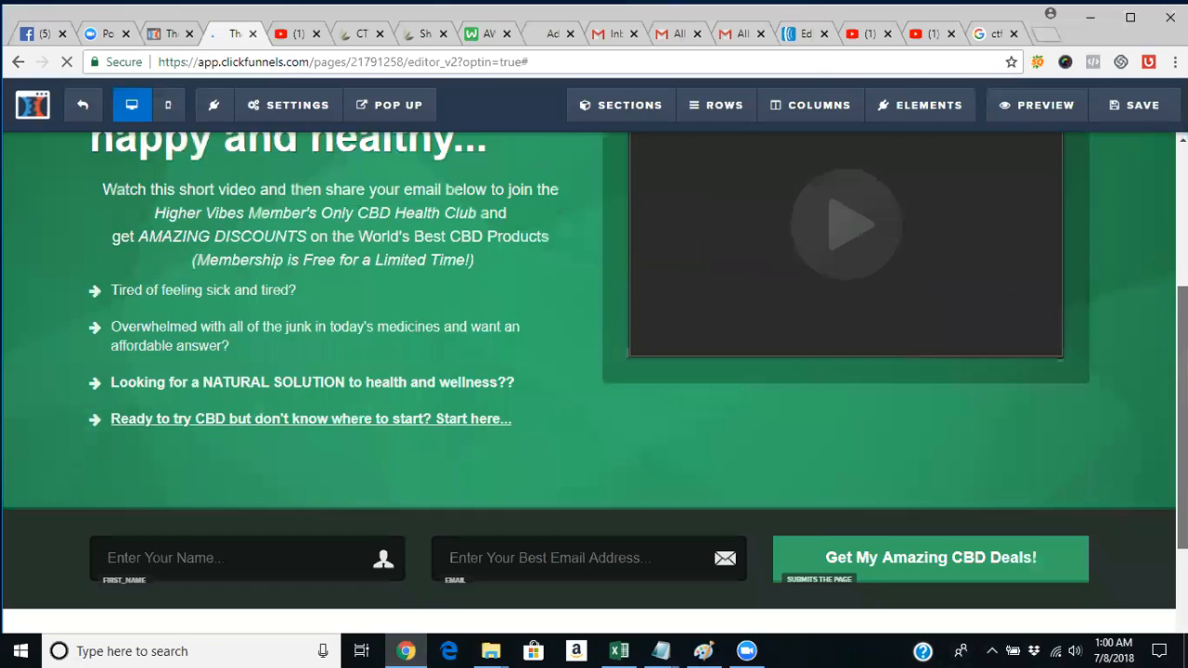
scroll(401, 381, "up", 3)
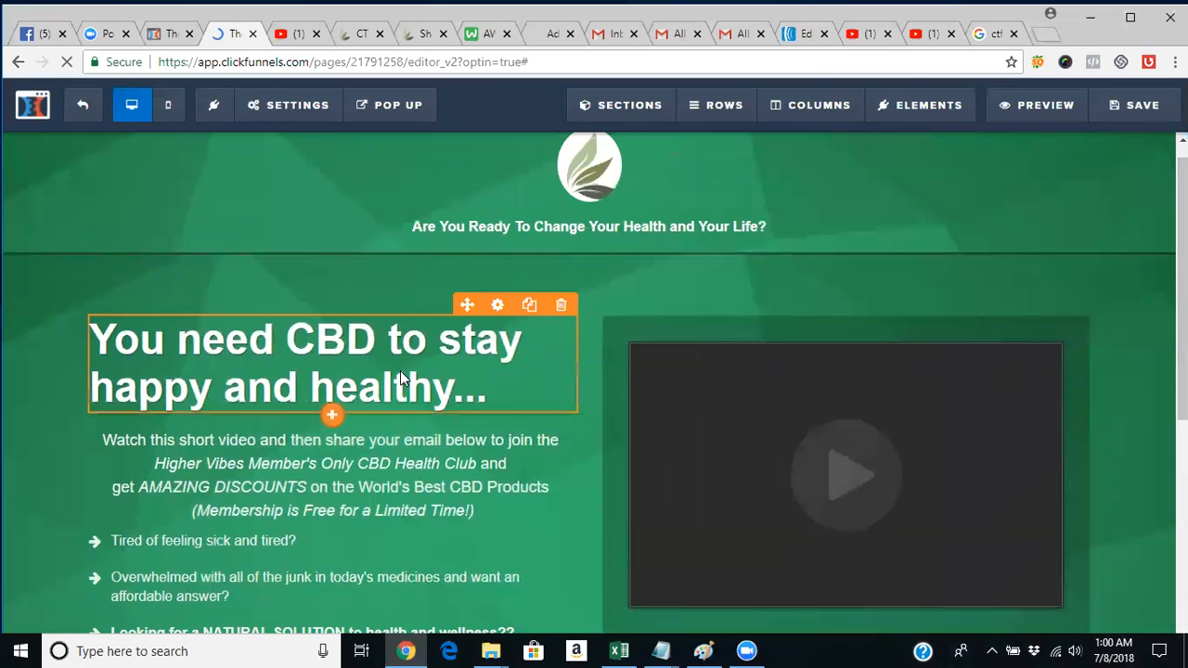
left_click(400, 379)
double_click(401, 370)
left_click(486, 384)
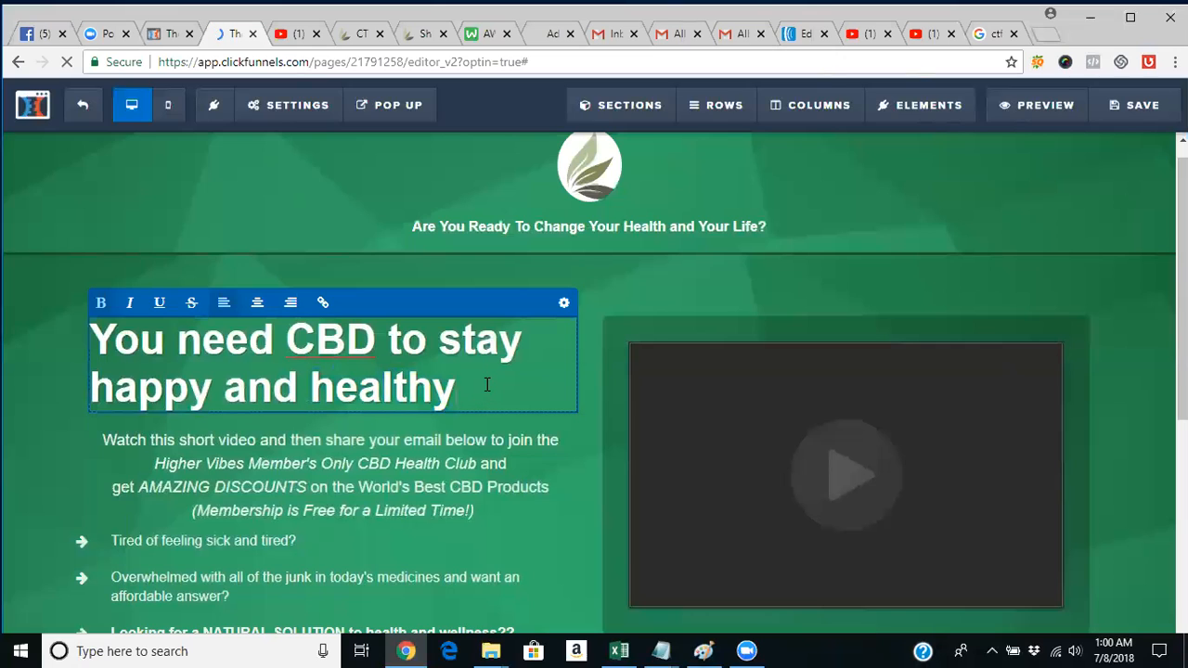
type(",,")
key("BackSpace")
key("BackSpace")
key("BackSpace")
type("...")
left_click(464, 464)
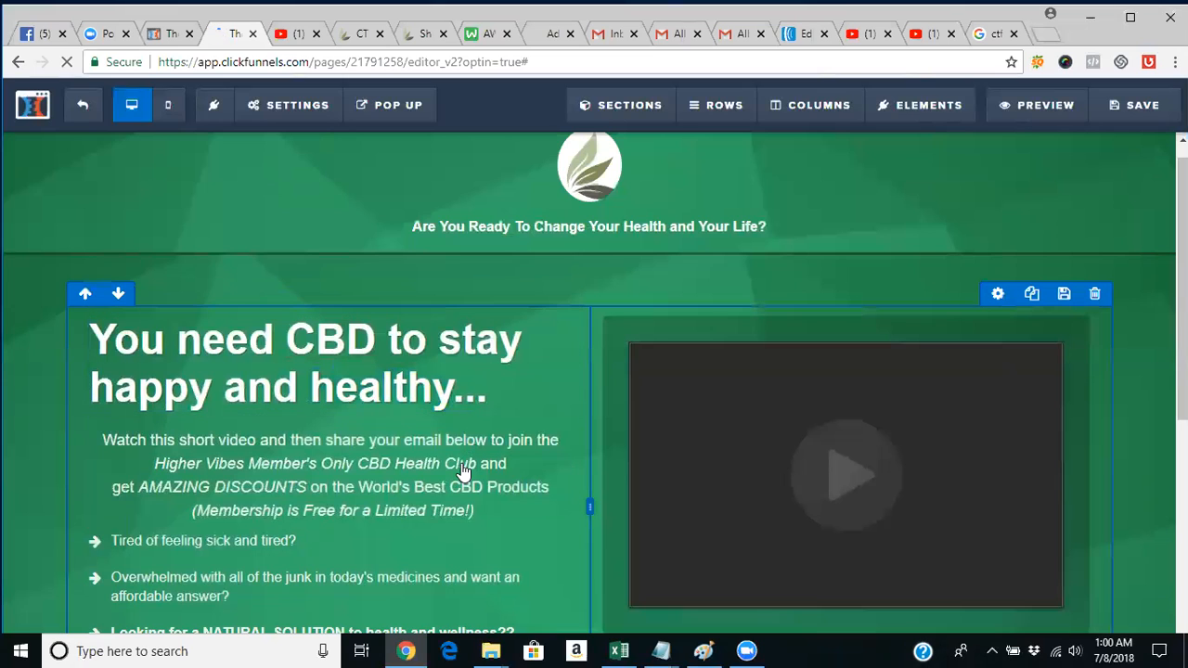
Open the Feature List settings for the four-item bullet list.
triple_click(462, 472)
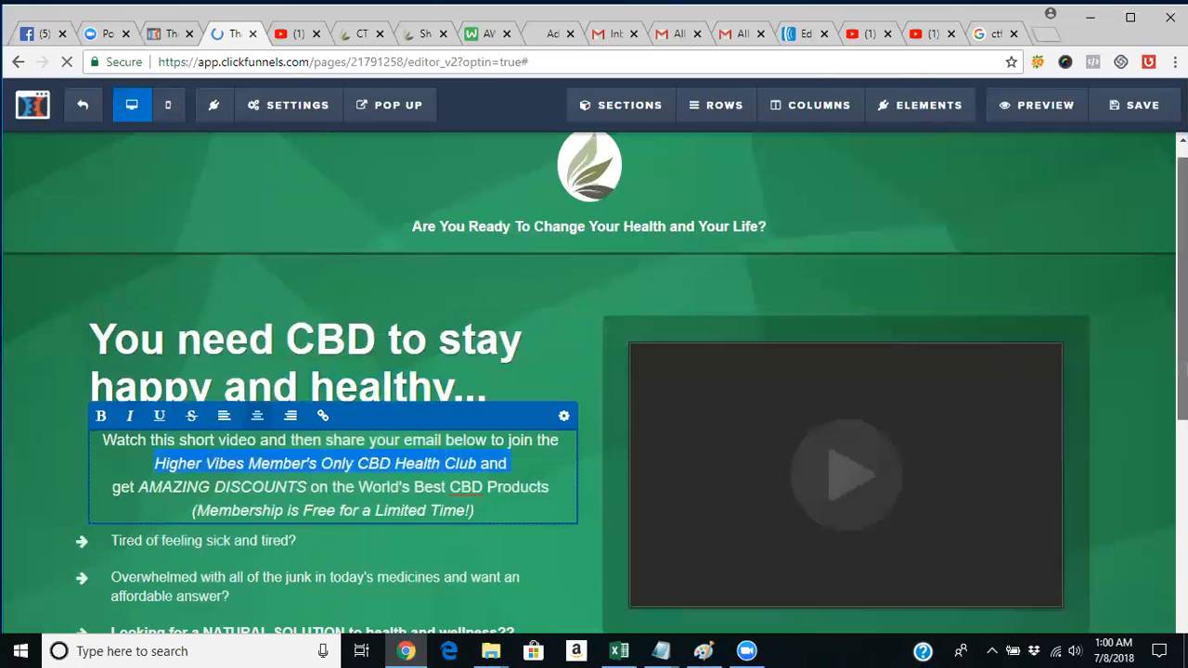
scroll(462, 471, "down", 2)
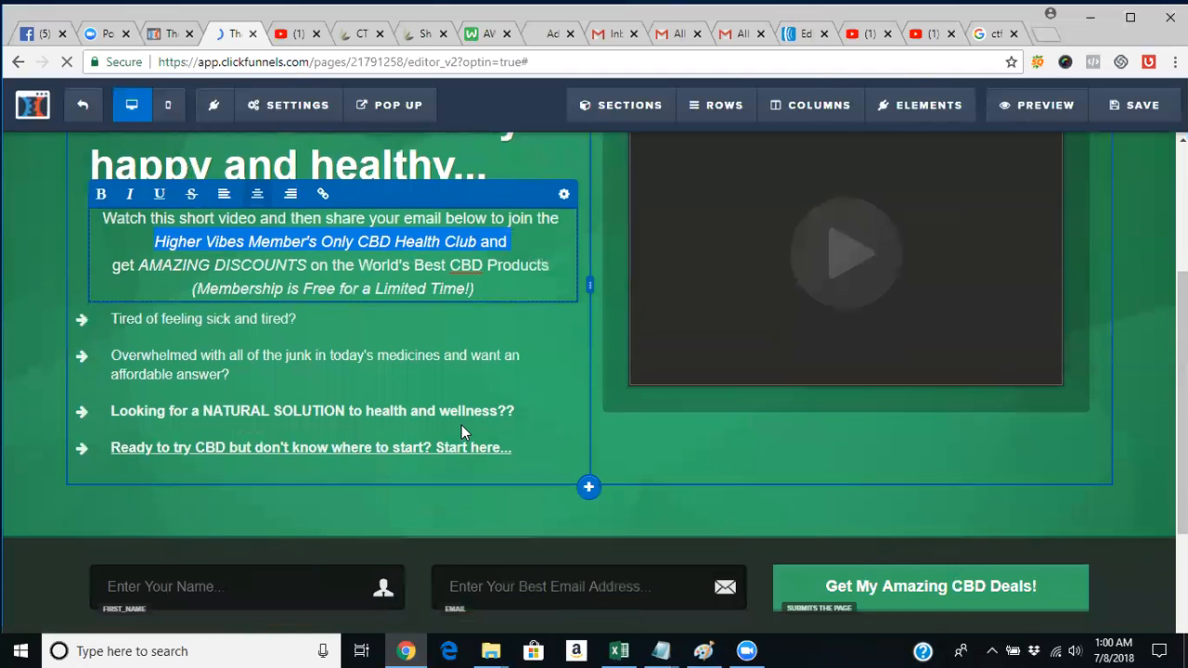
left_click(461, 425)
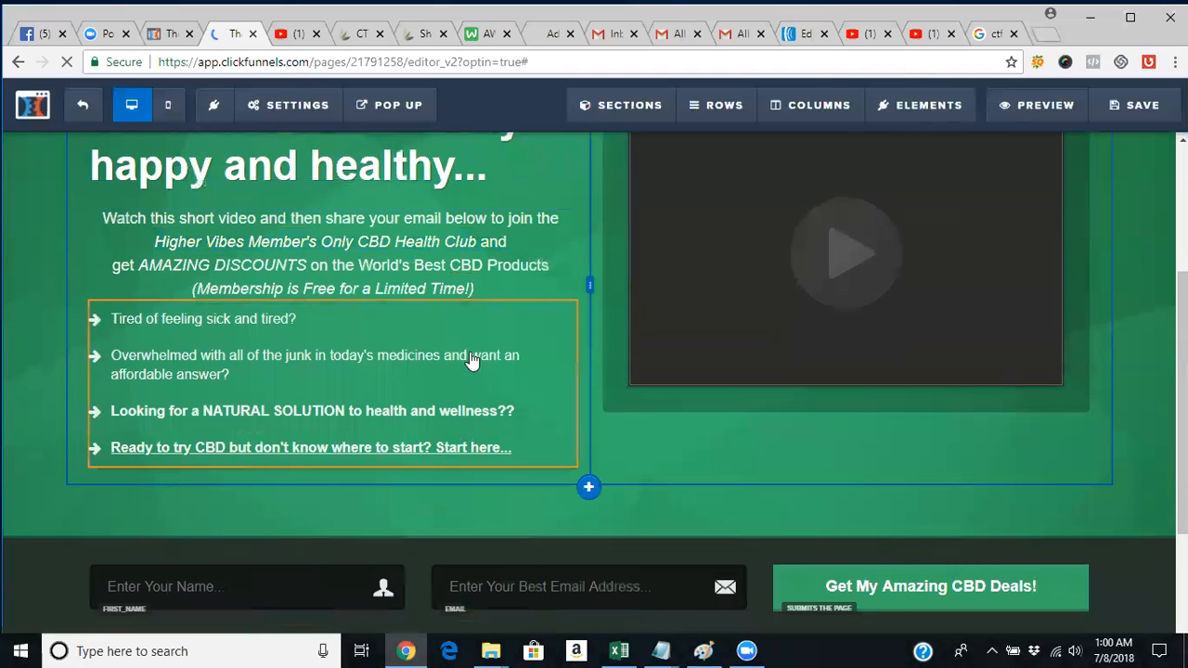
double_click(475, 429)
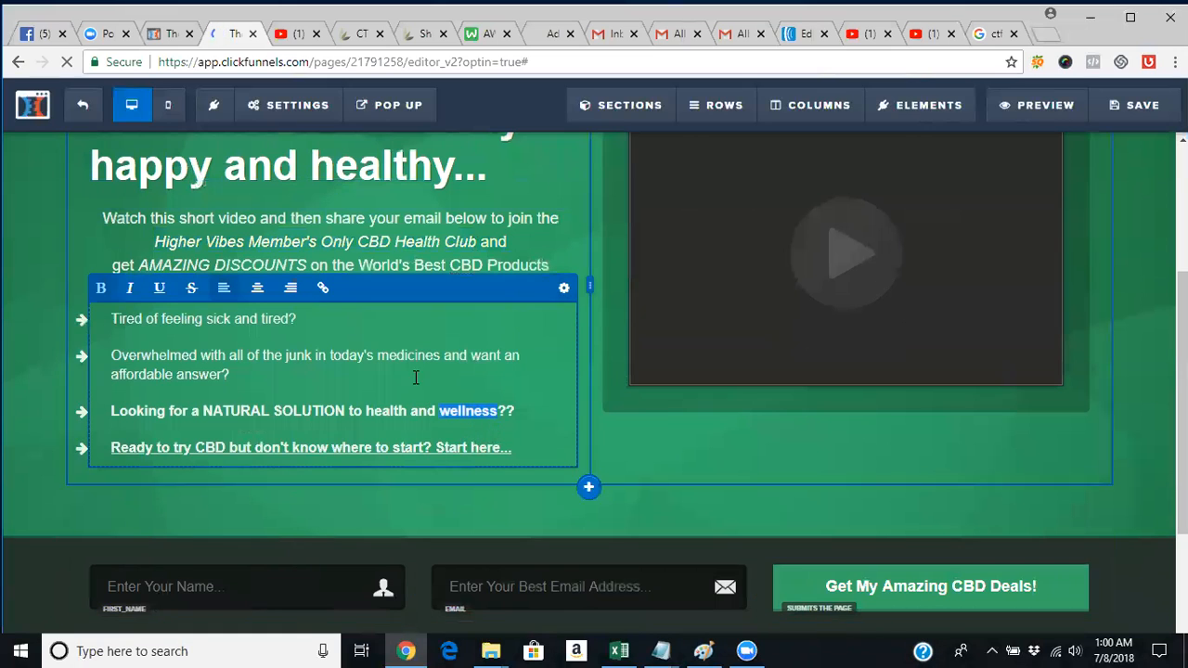
left_click(564, 292)
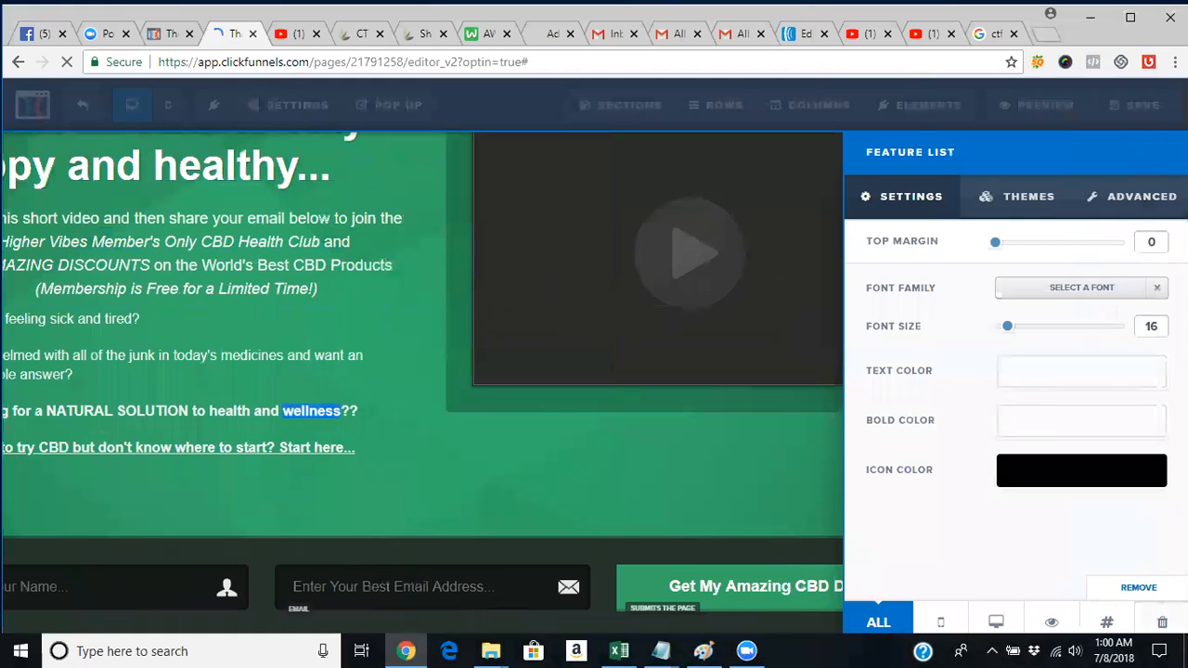
Close the settings, dismiss the Add Elements panel unused, and preview the opt-in page.
left_click(538, 458)
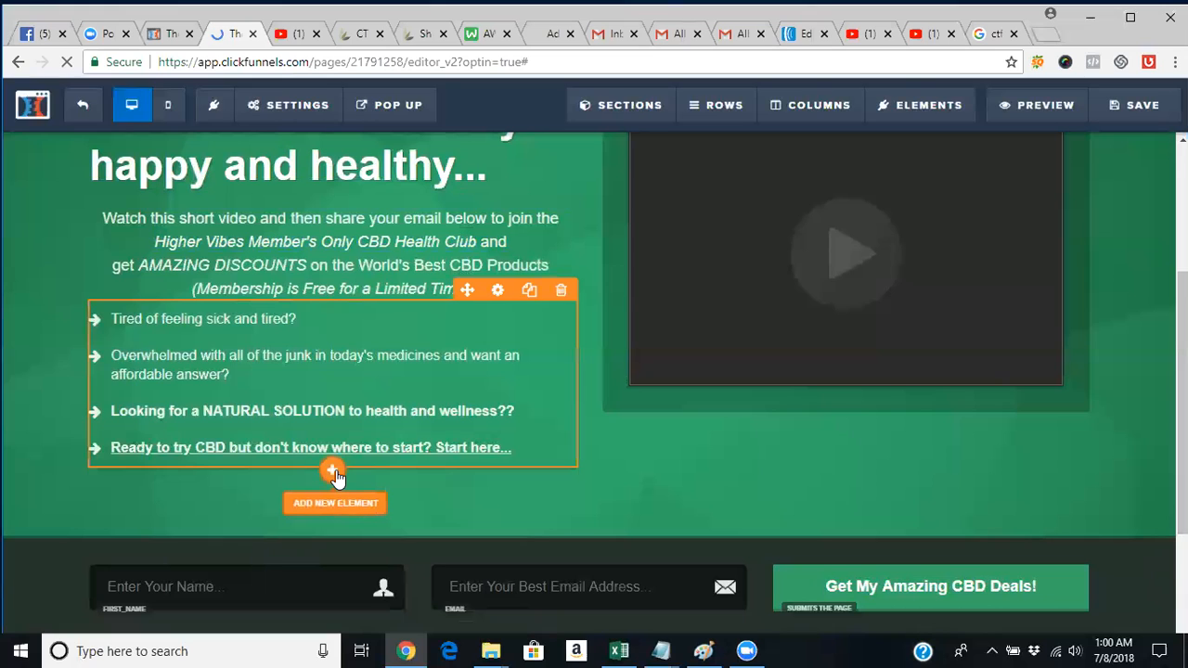
left_click(334, 473)
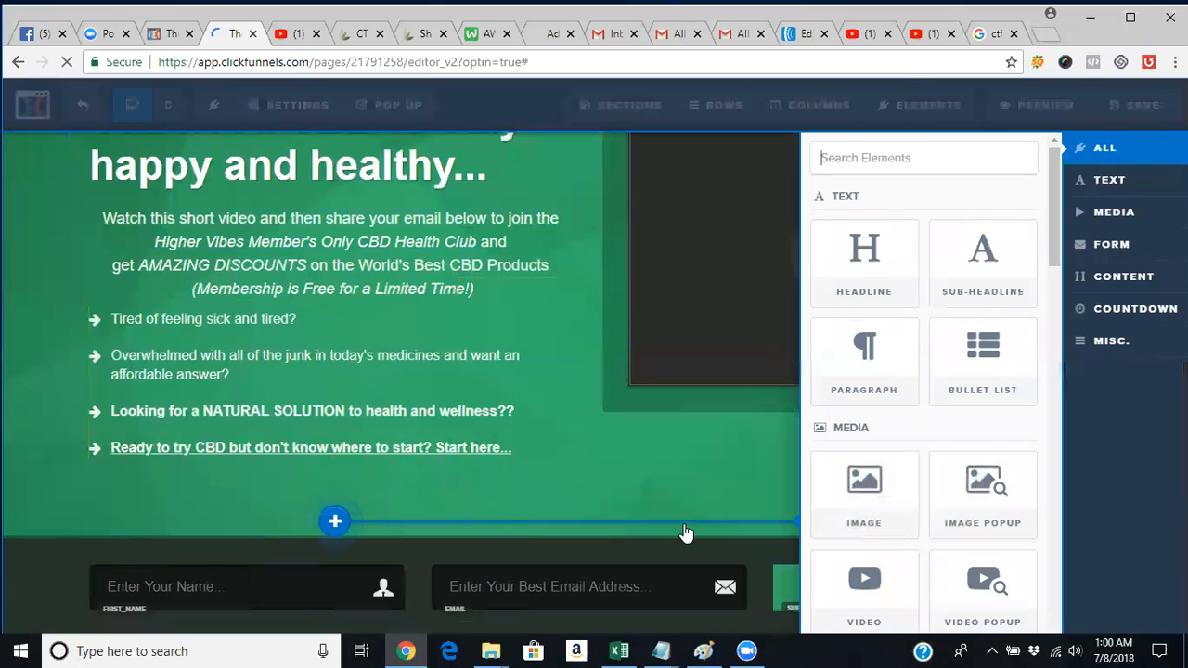
left_click(689, 494)
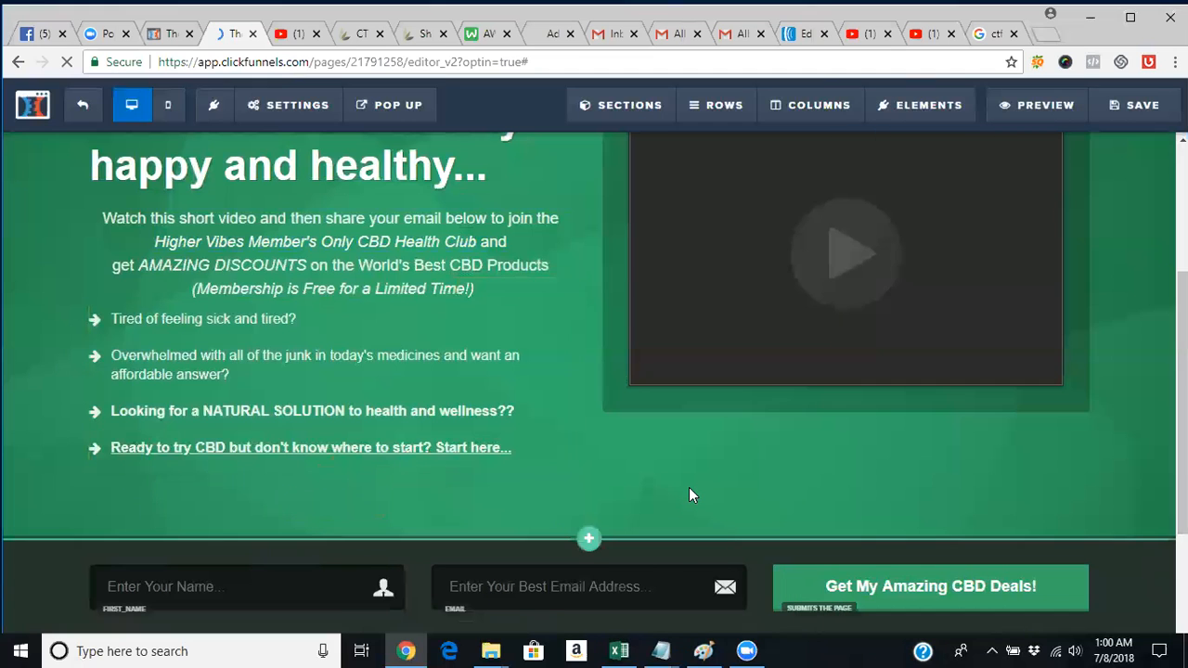
scroll(594, 371, "up", 1)
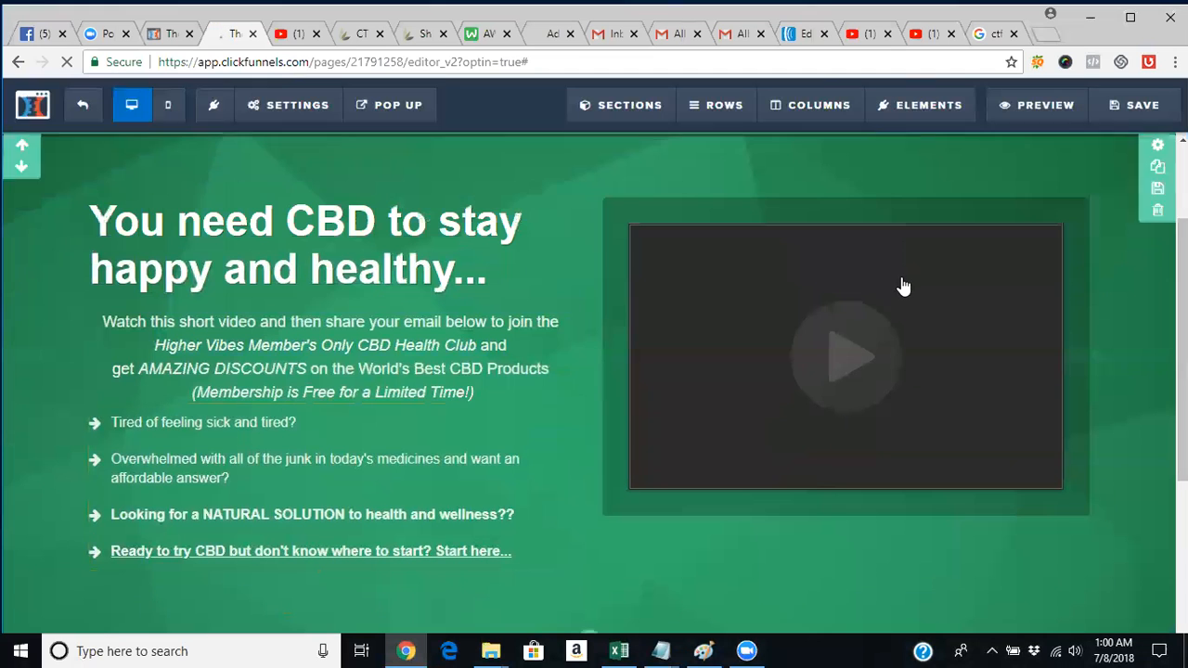
left_click(1005, 107)
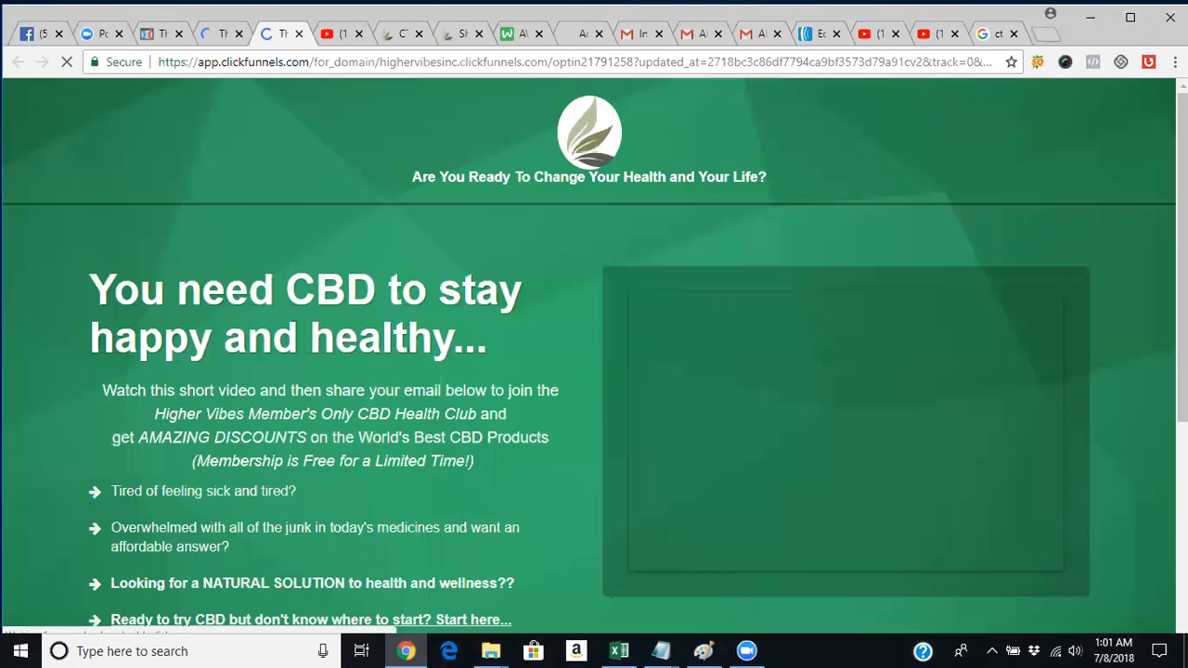
Scroll through the page preview, then switch to the hemp oil YouTube video tab.
scroll(929, 332, "down", 2)
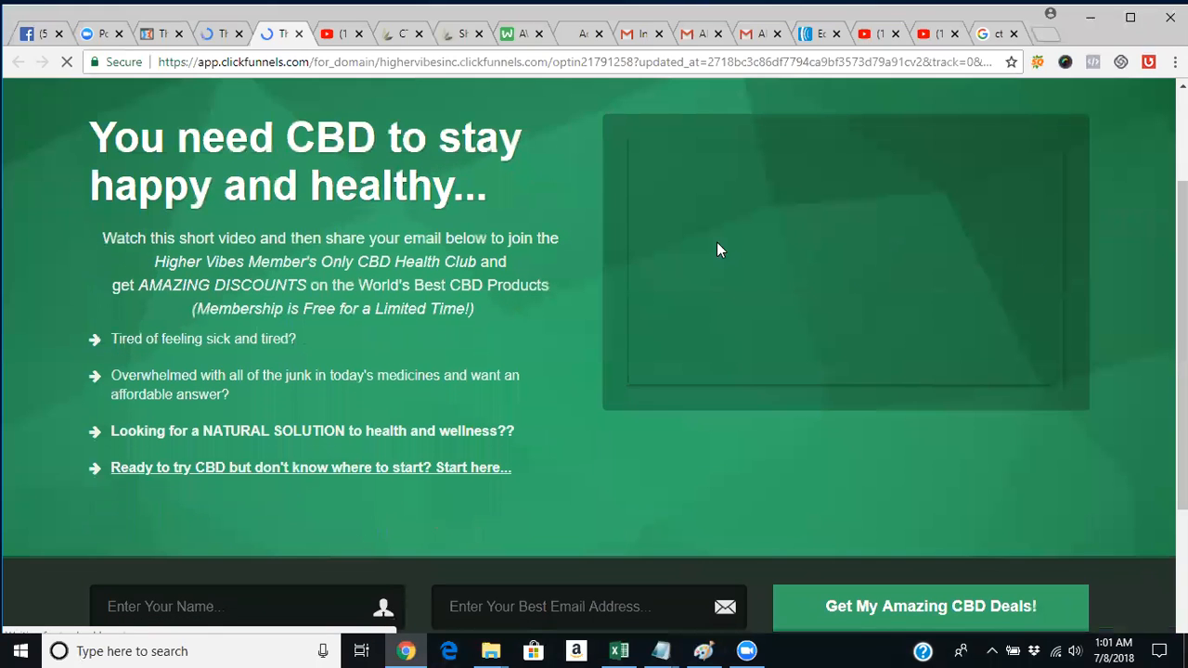
left_click(329, 37)
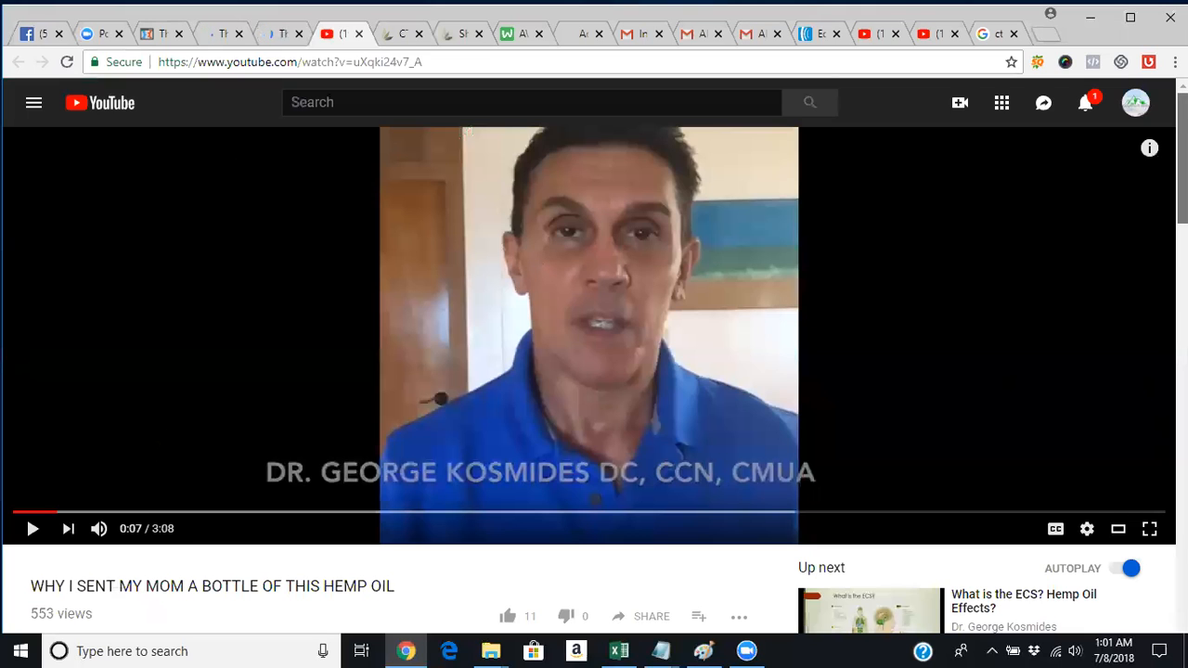
Search YouTube for 'why you need cbd' and open the 3:11 'Why You Need CBD' video.
scroll(594, 371, "down", 2)
scroll(594, 371, "down", 3)
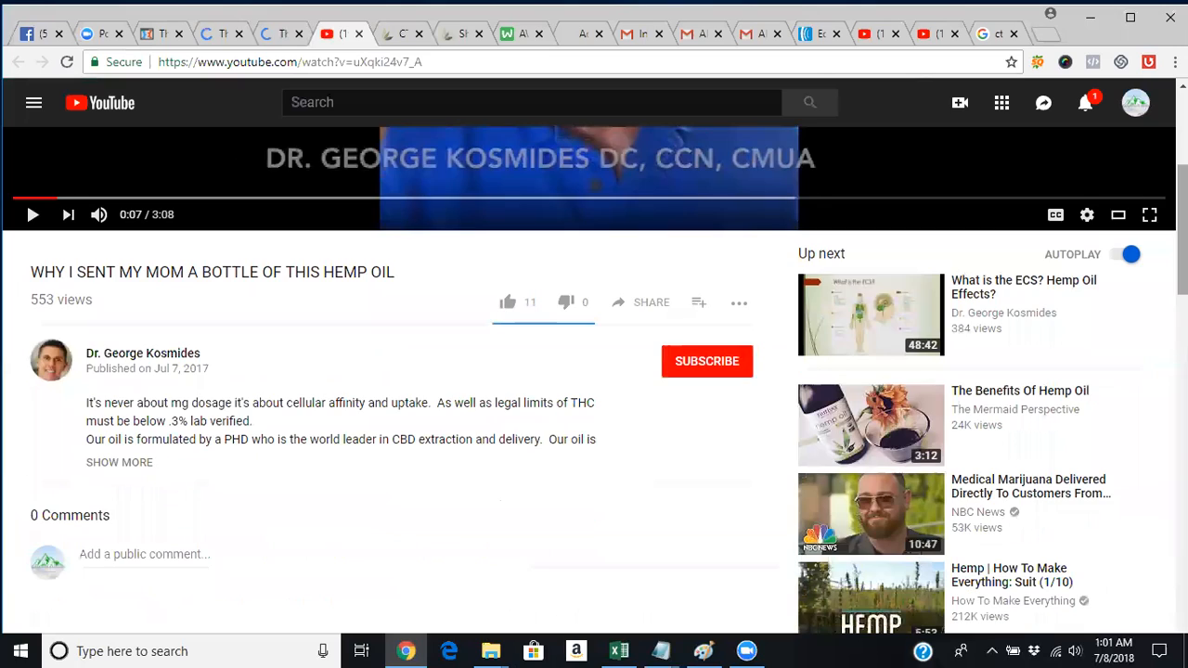
scroll(594, 371, "up", 5)
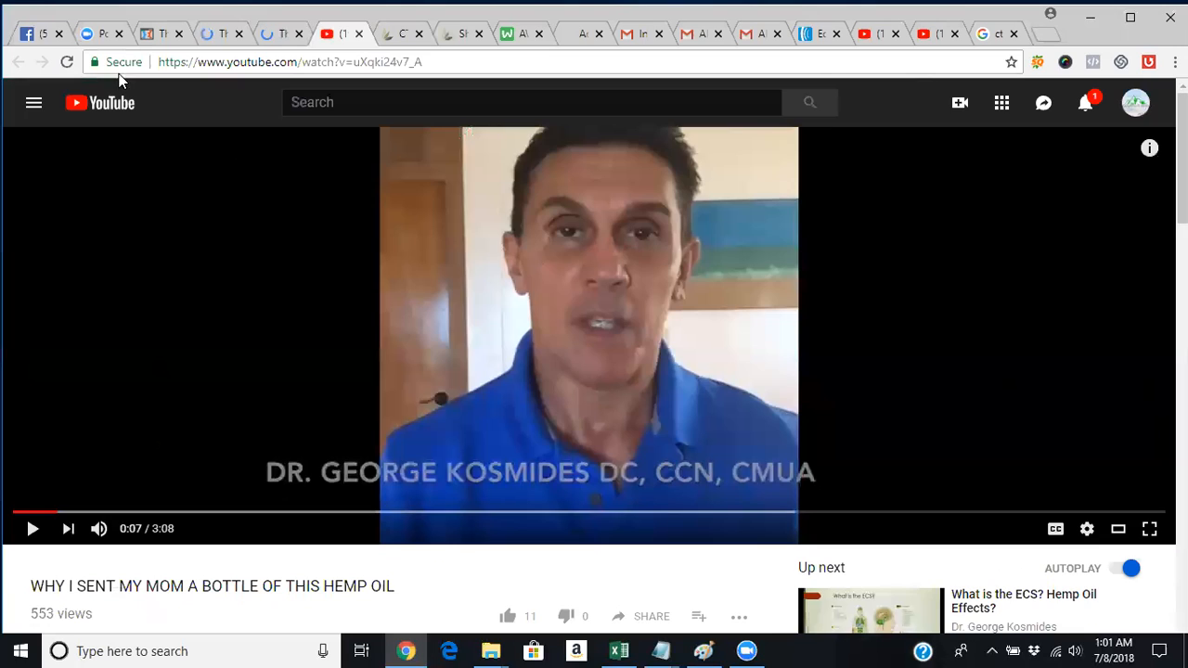
left_click(375, 100)
type("why ")
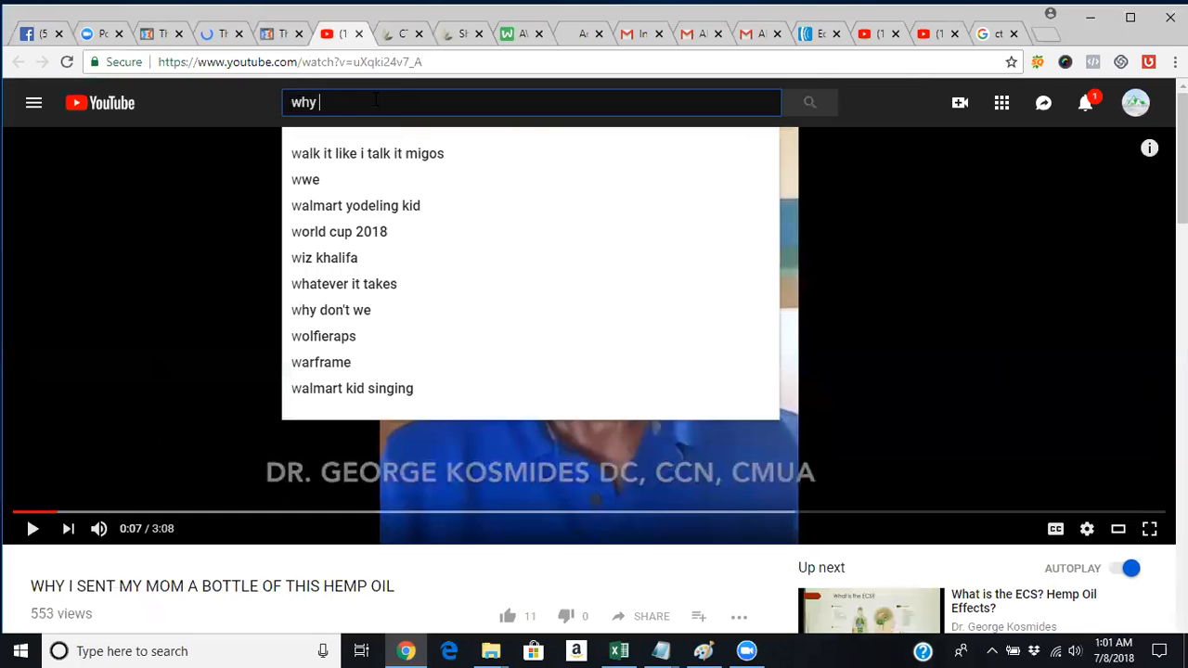
type("you need cbd")
key("Return")
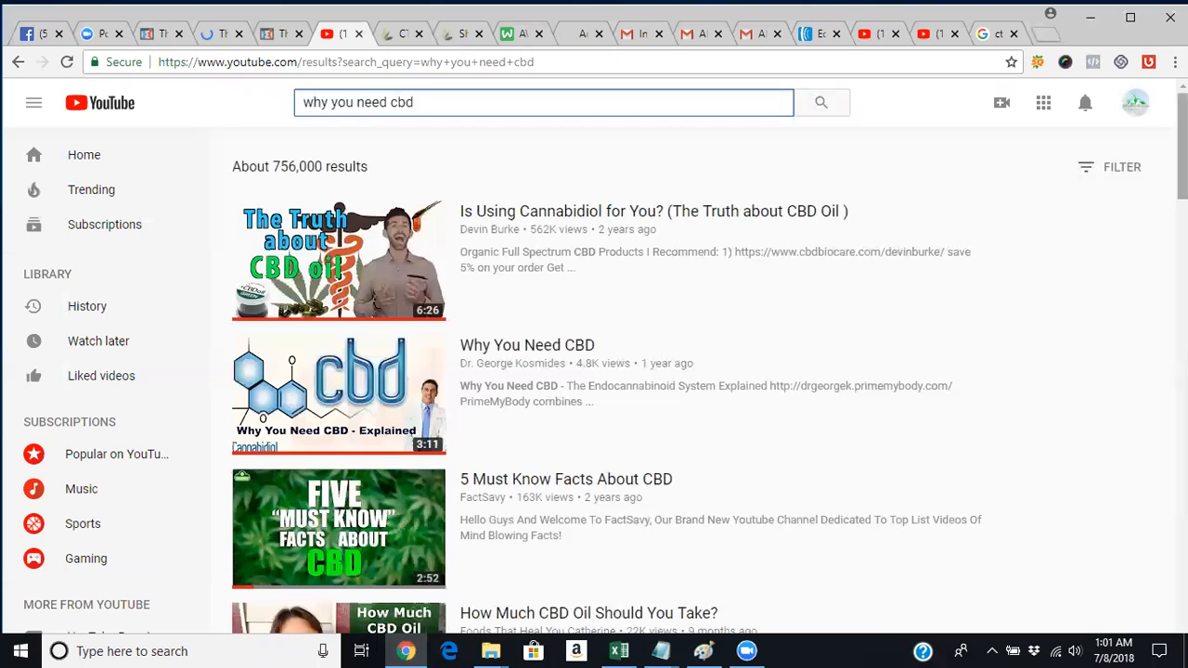
mouse_move(1182, 147)
left_mouse_down()
mouse_move(1182, 193)
mouse_move(1181, 157)
left_mouse_up()
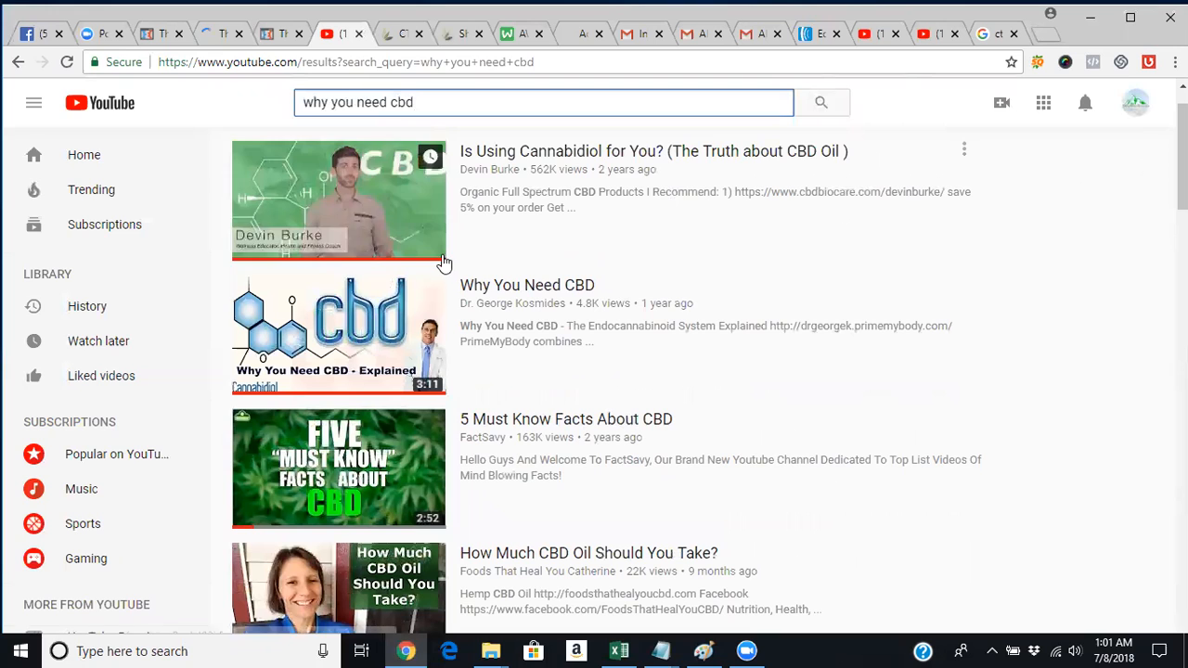
mouse_move(1182, 159)
left_mouse_down()
mouse_move(1182, 527)
mouse_move(1182, 141)
left_mouse_up()
left_click(348, 206)
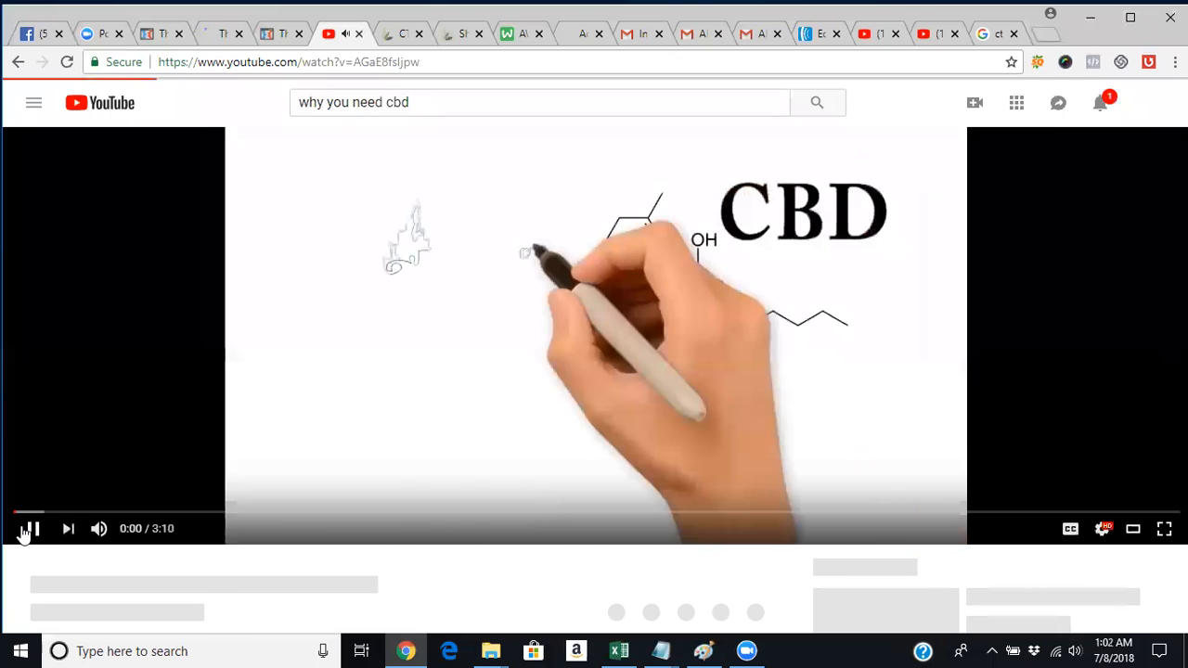
Pause the Why You Need CBD video and jump to 2:53 to view its end screen.
left_click(28, 529)
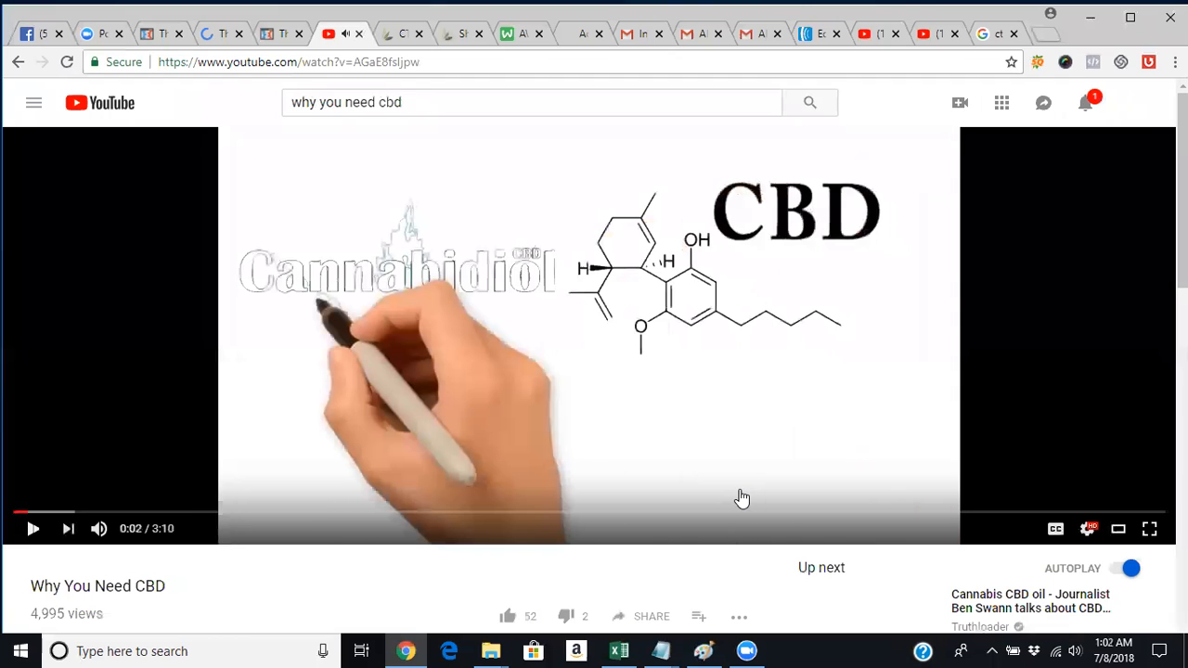
left_click(977, 512)
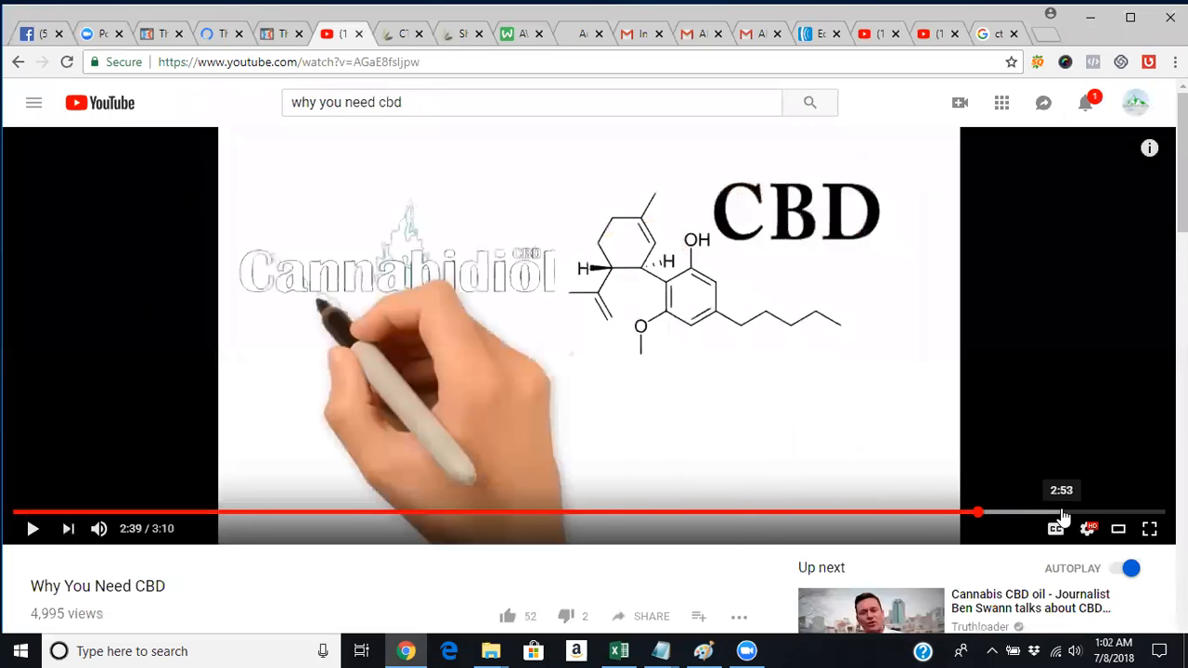
left_click(1062, 511)
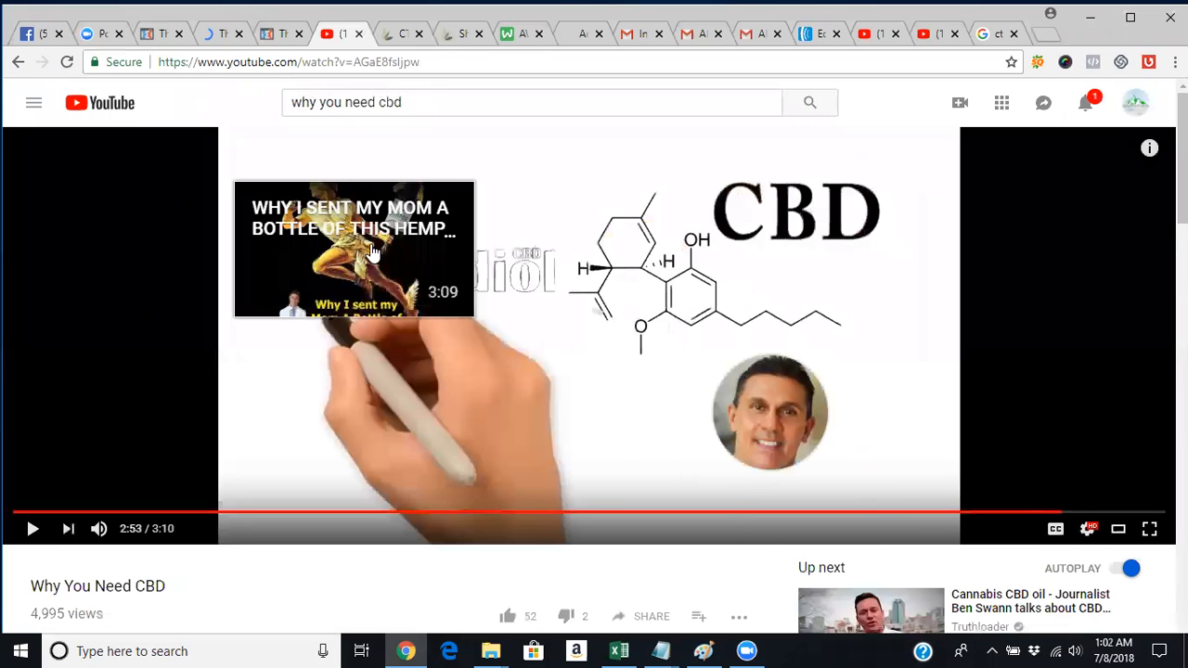
mouse_move(779, 410)
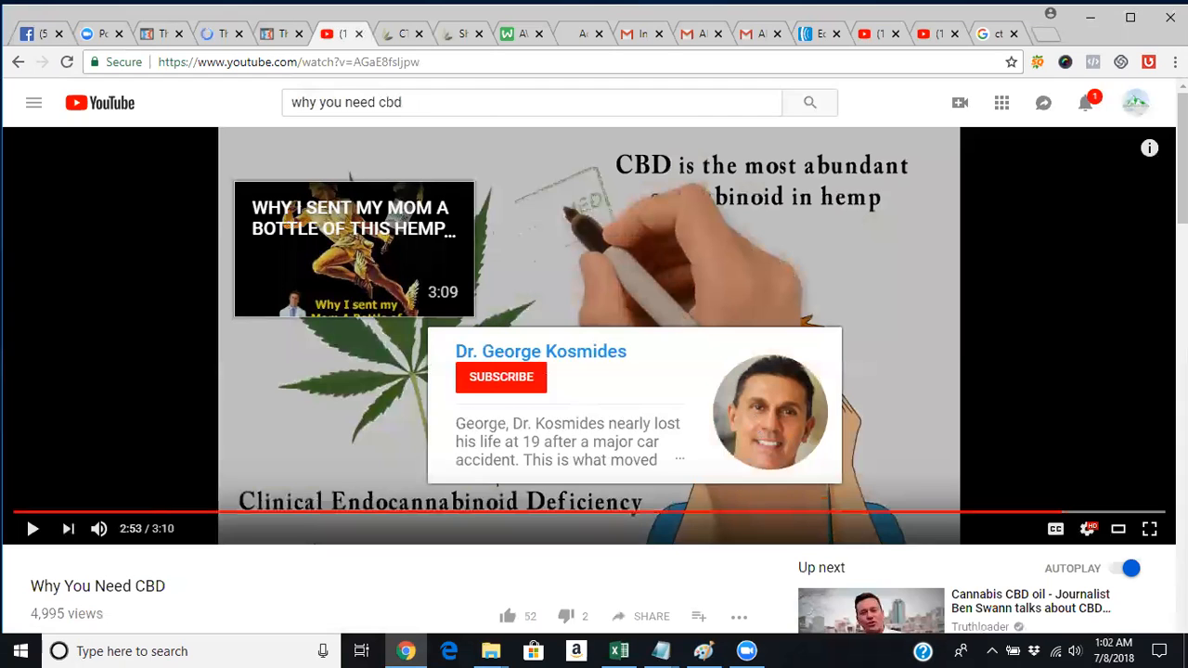
scroll(451, 389, "down", 3)
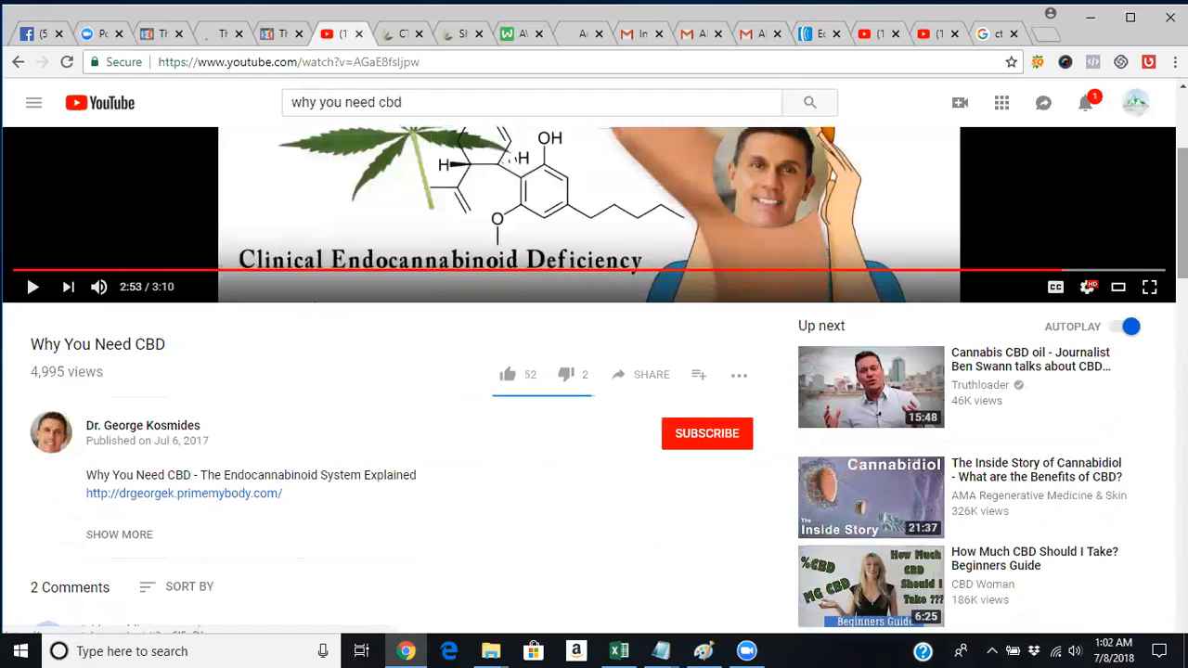
scroll(871, 390, "up", 3)
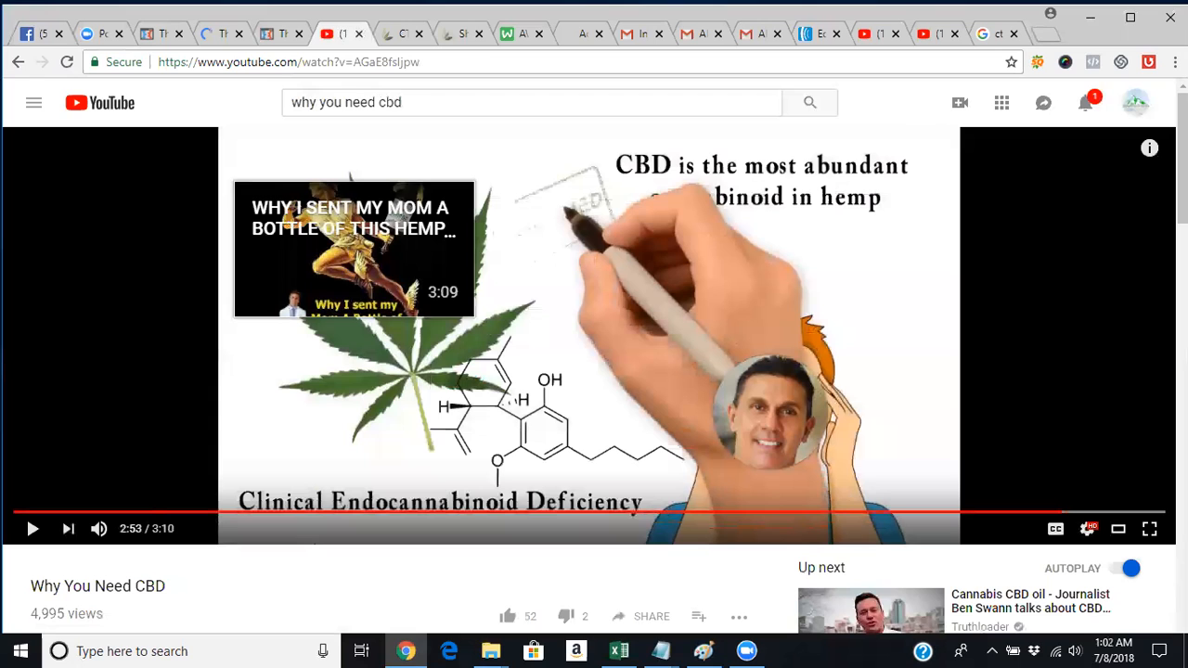
scroll(908, 431, "down", 4)
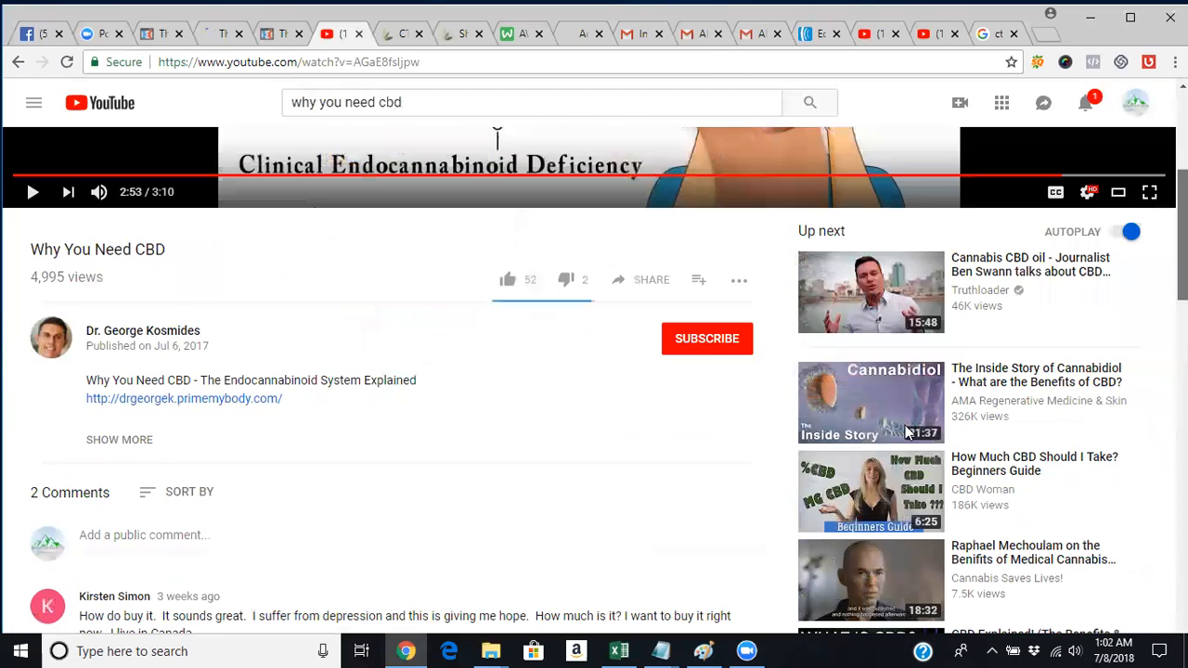
scroll(908, 432, "up", 4)
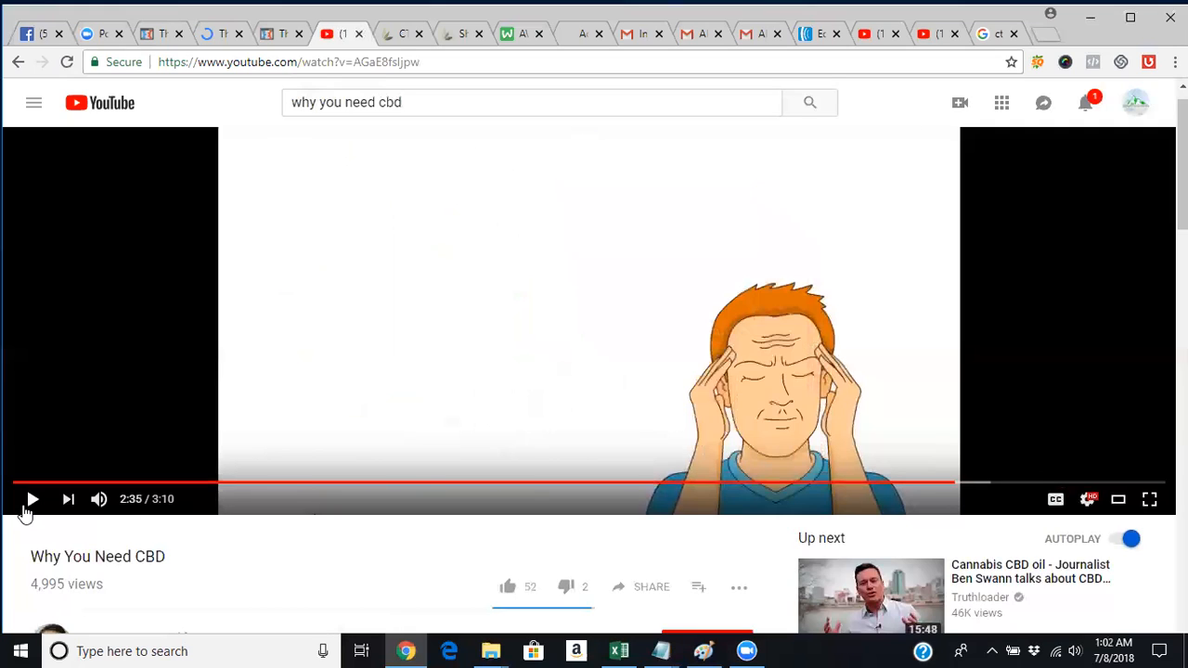
Resume playback, pause at 2:54, and return to the 'why you need cbd' search results.
left_click(29, 503)
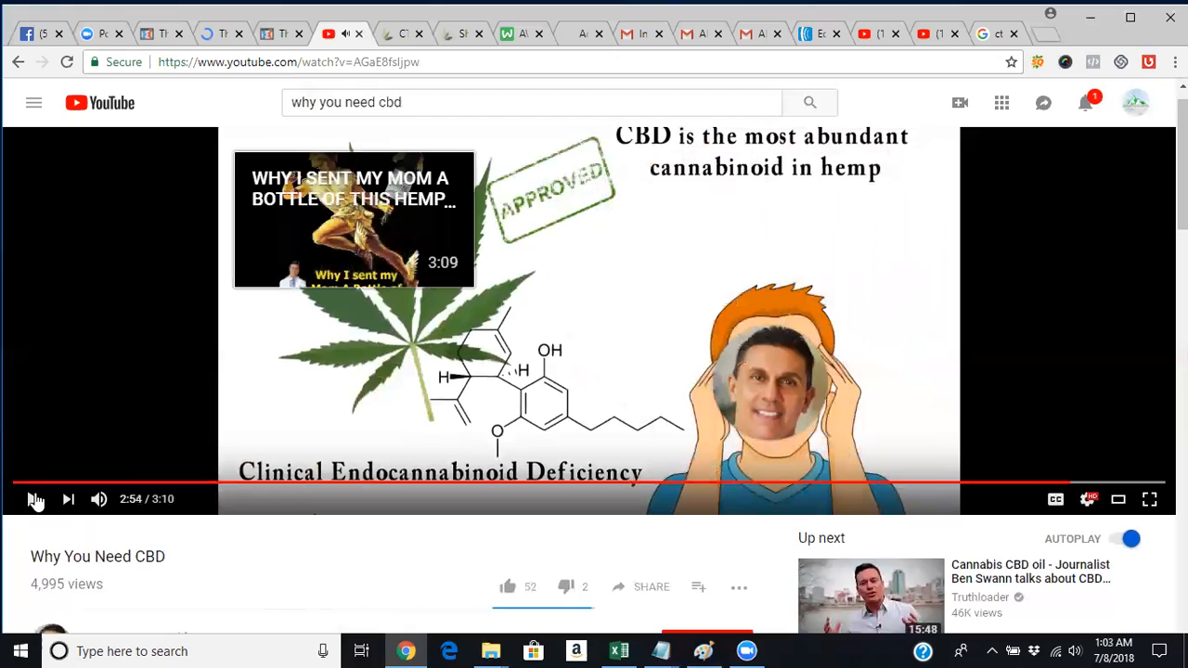
left_click(35, 501)
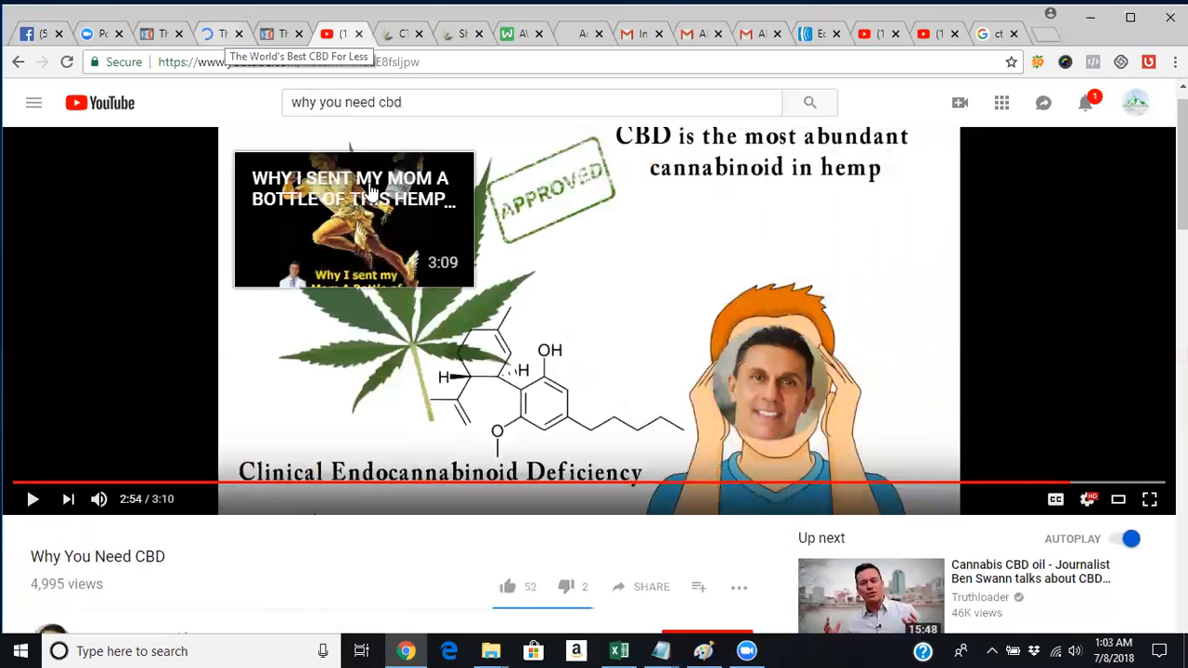
mouse_move(775, 390)
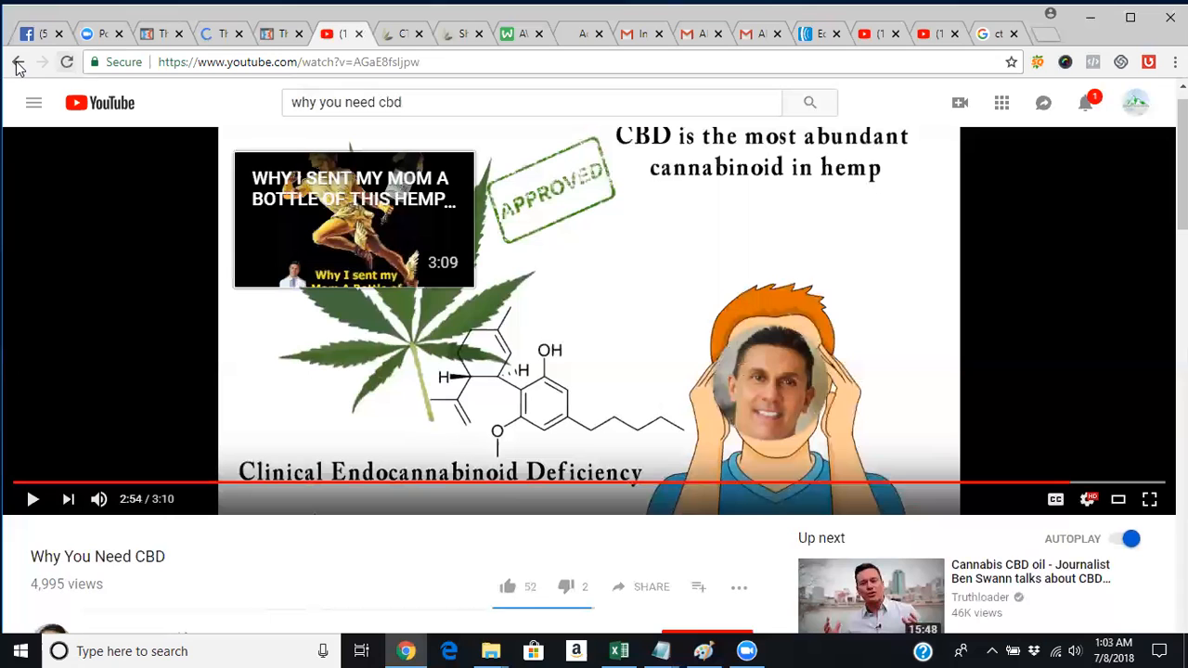
left_click(18, 63)
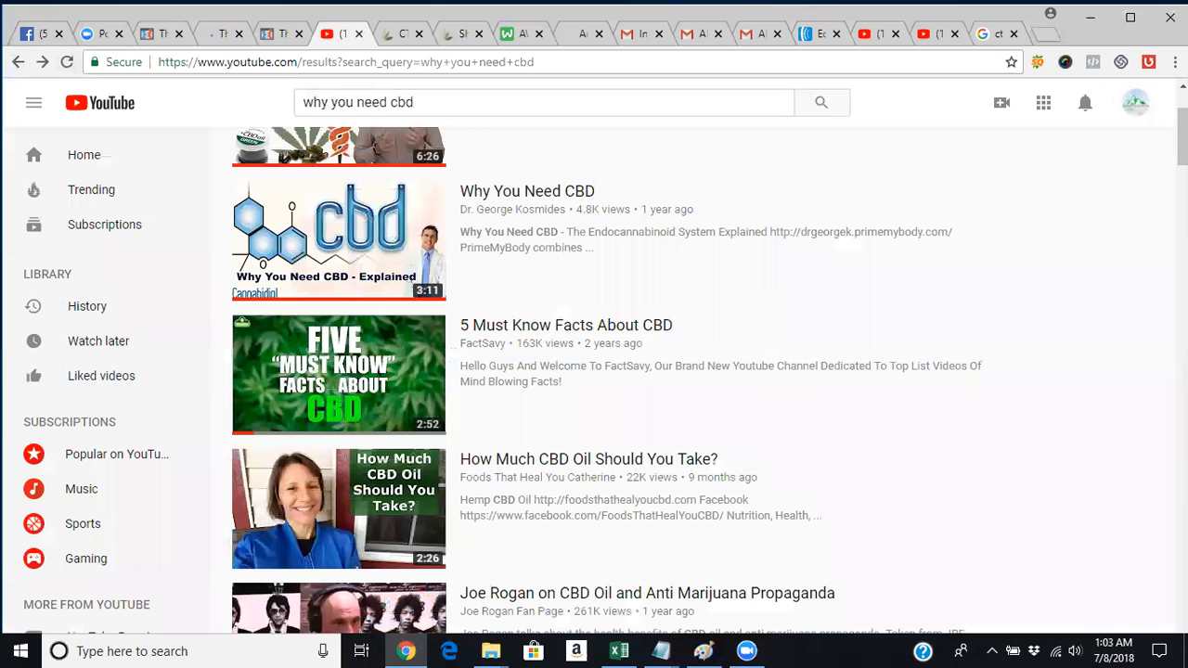
scroll(709, 380, "down", 15)
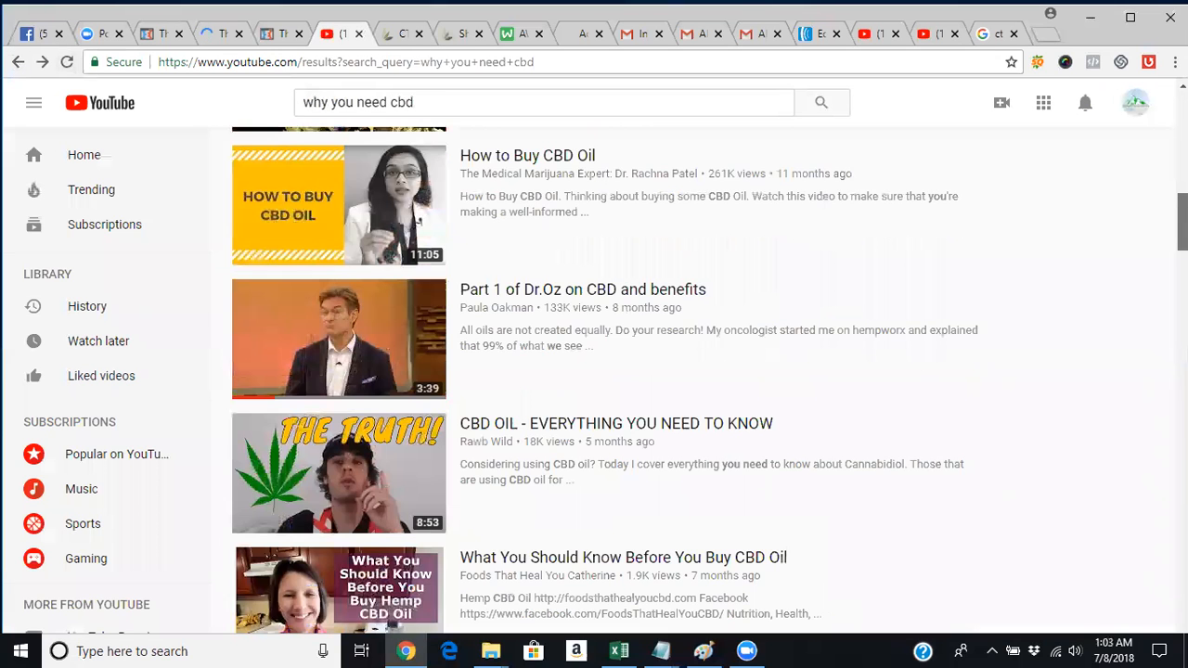
scroll(709, 380, "down", 20)
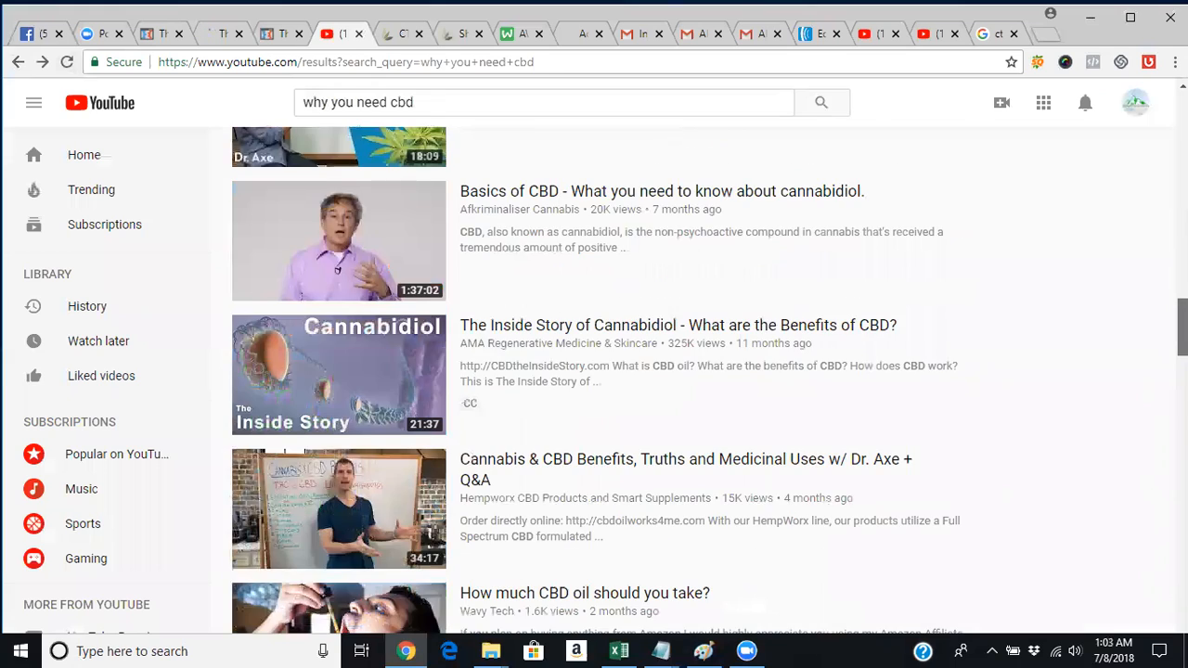
scroll(709, 380, "down", 5)
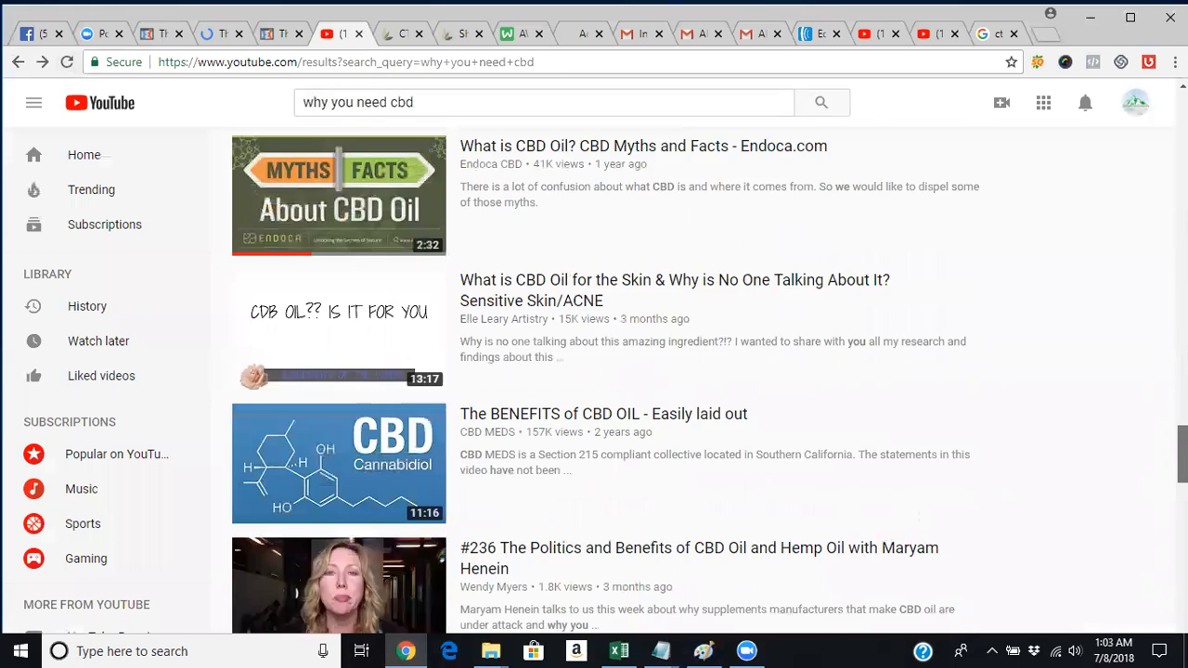
scroll(709, 380, "down", 4)
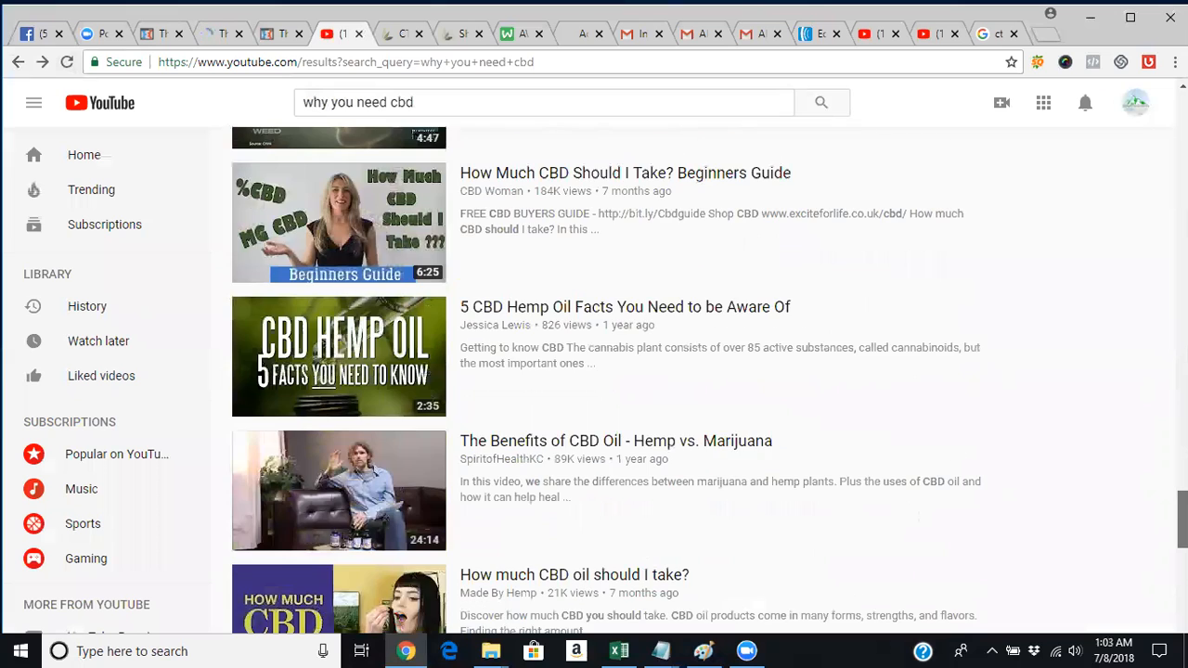
scroll(708, 380, "down", 7)
scroll(709, 381, "down", 7)
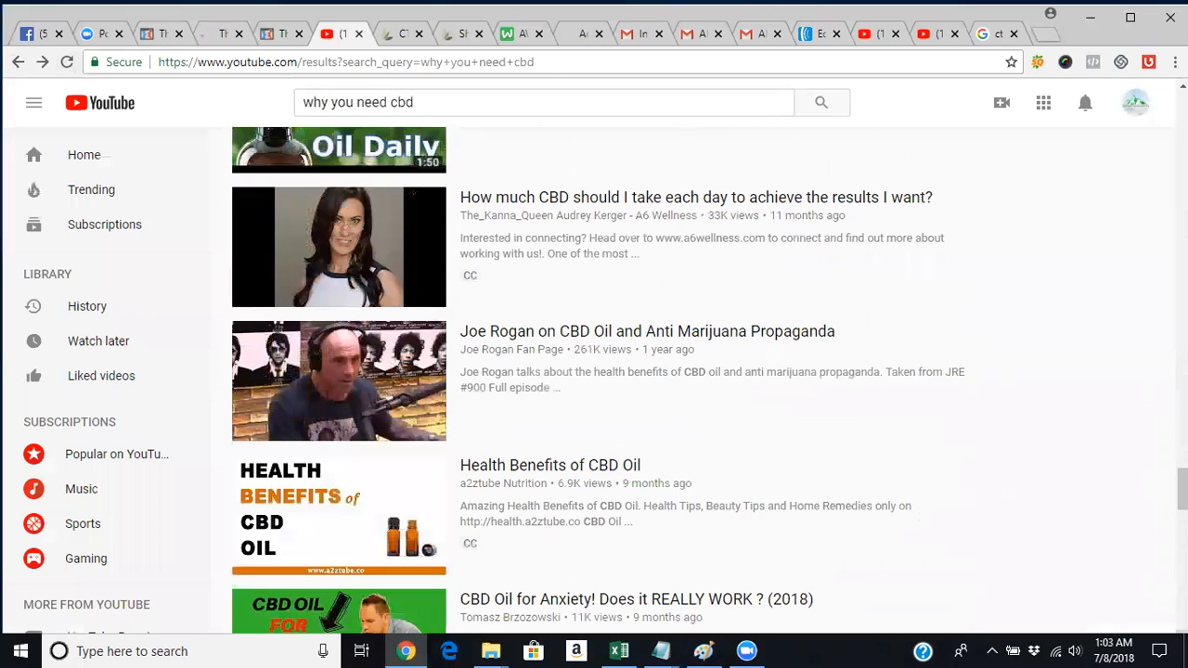
left_click(541, 102)
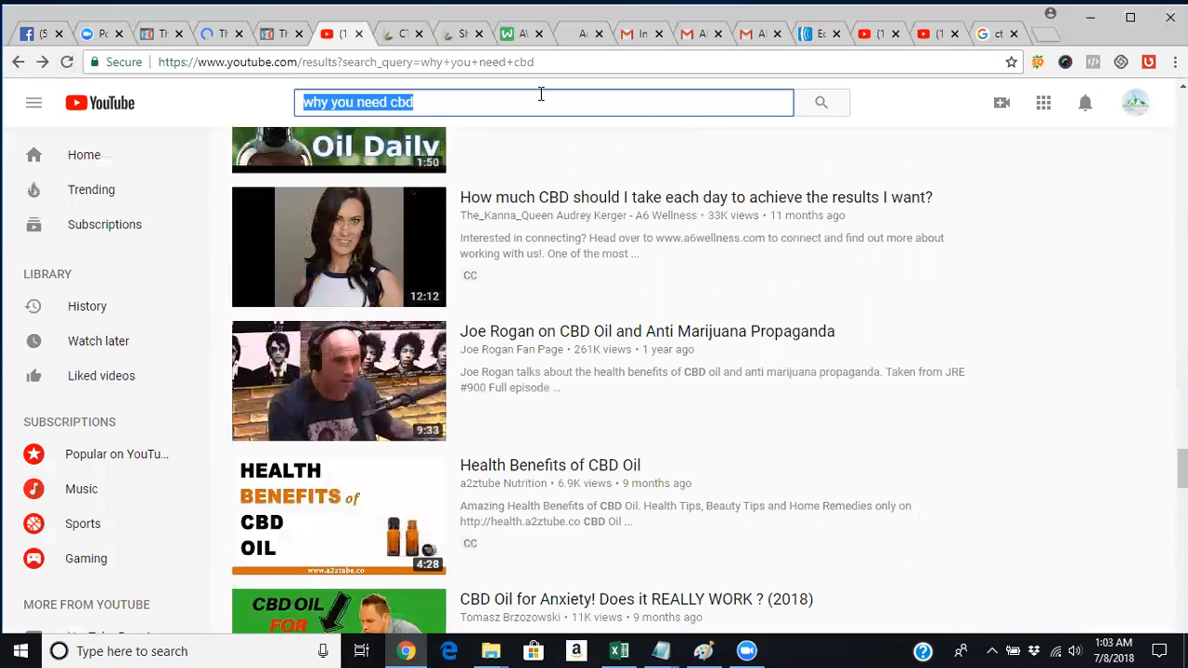
type("why ou ne")
key("BackSpace")
key("BackSpace")
key("BackSpace")
key("BackSpace")
key("BackSpace")
type("you need ")
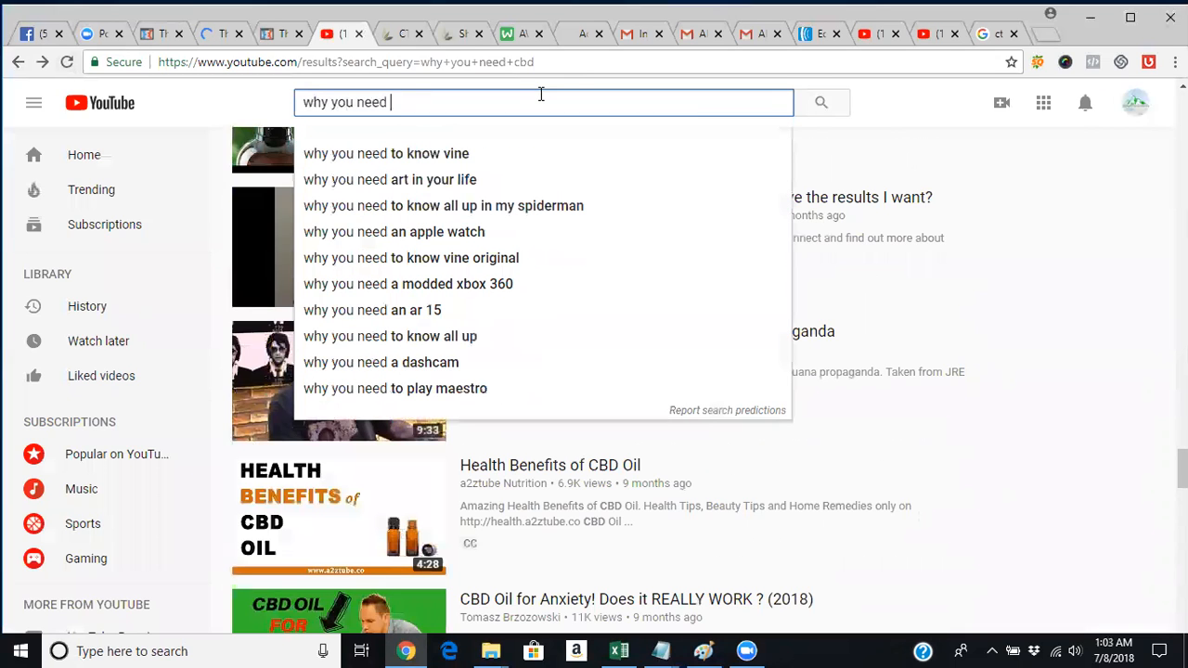
type("car")
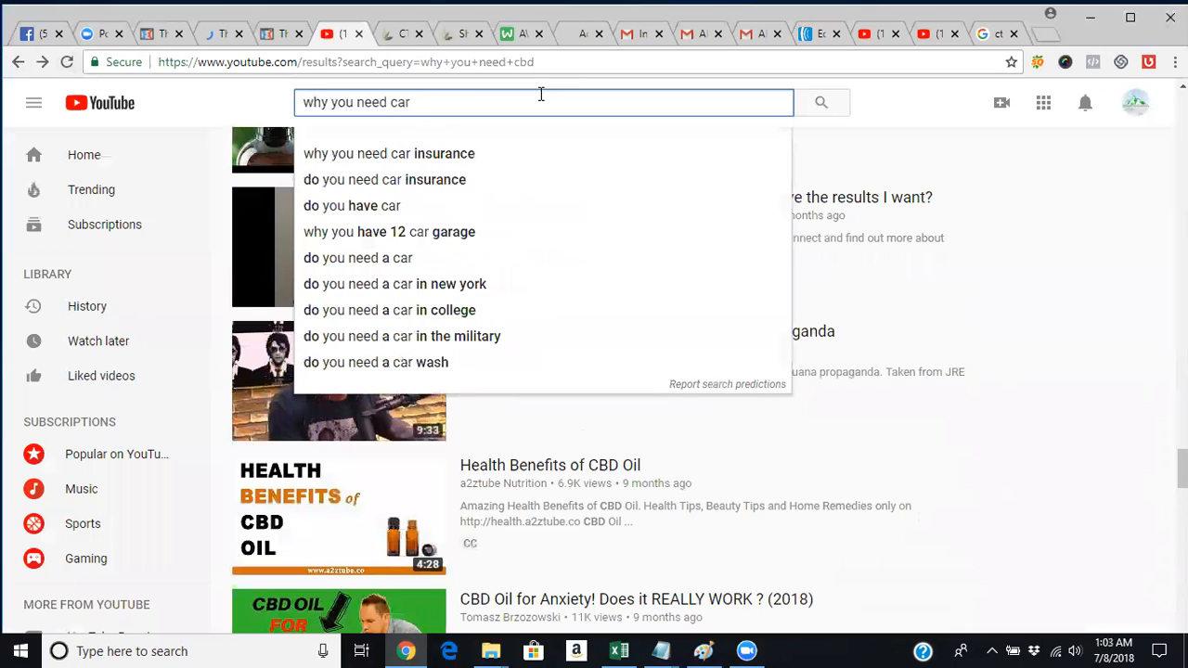
type(" coverage")
key("Return")
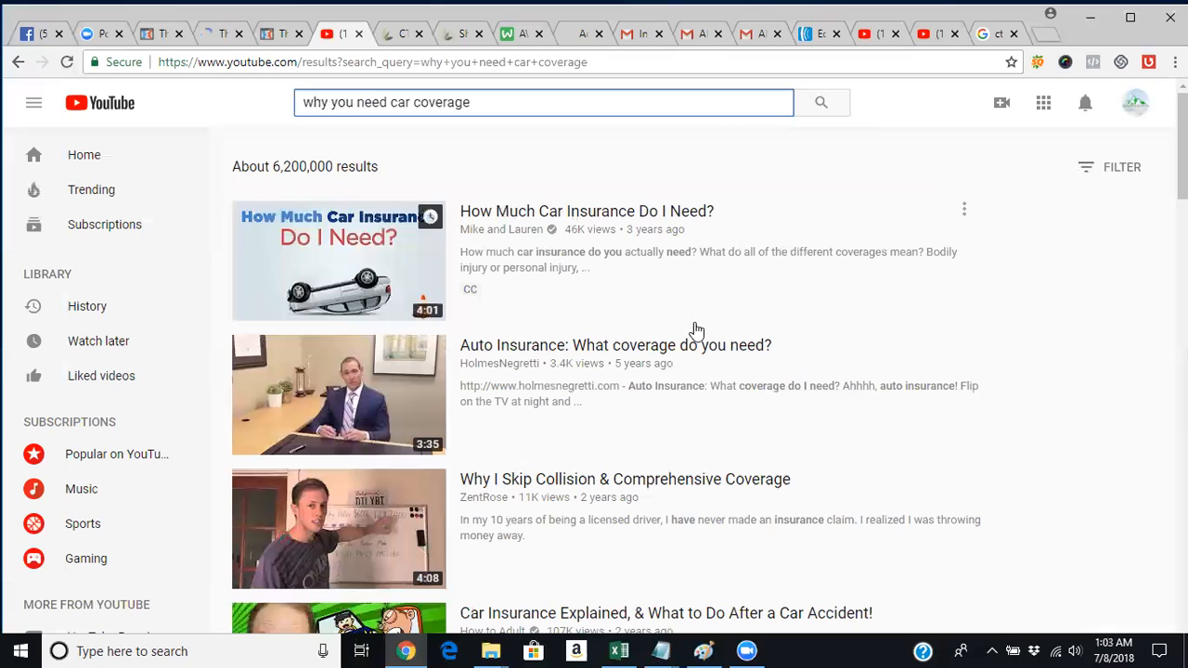
scroll(696, 330, "down", 3)
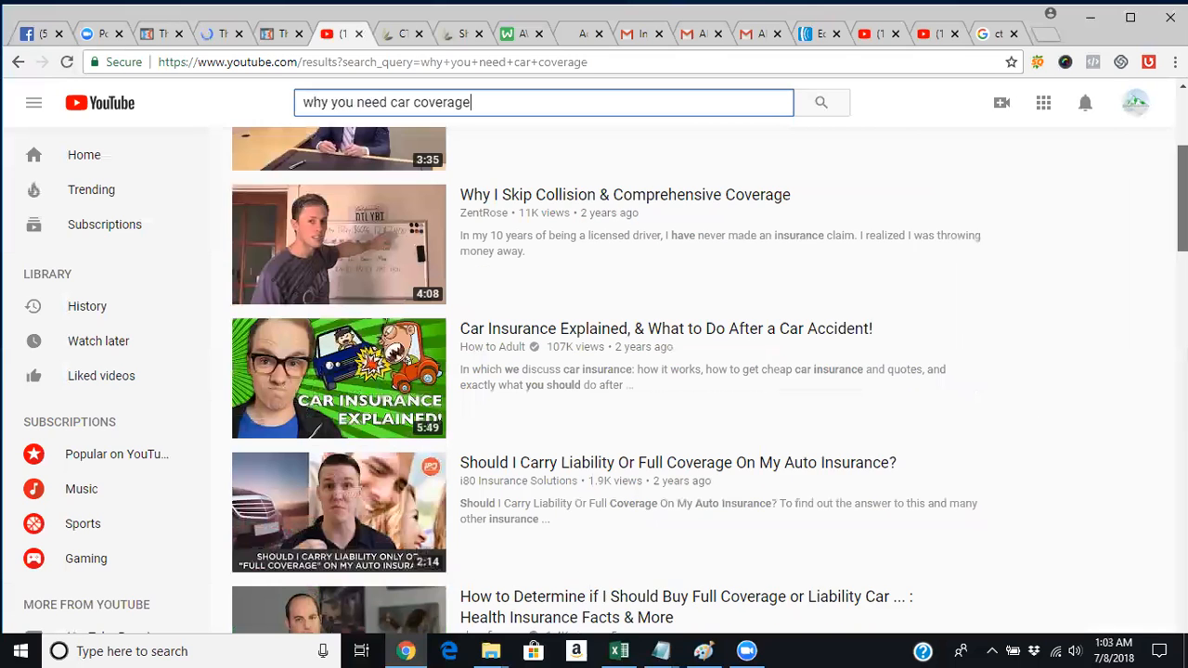
scroll(708, 380, "down", 1)
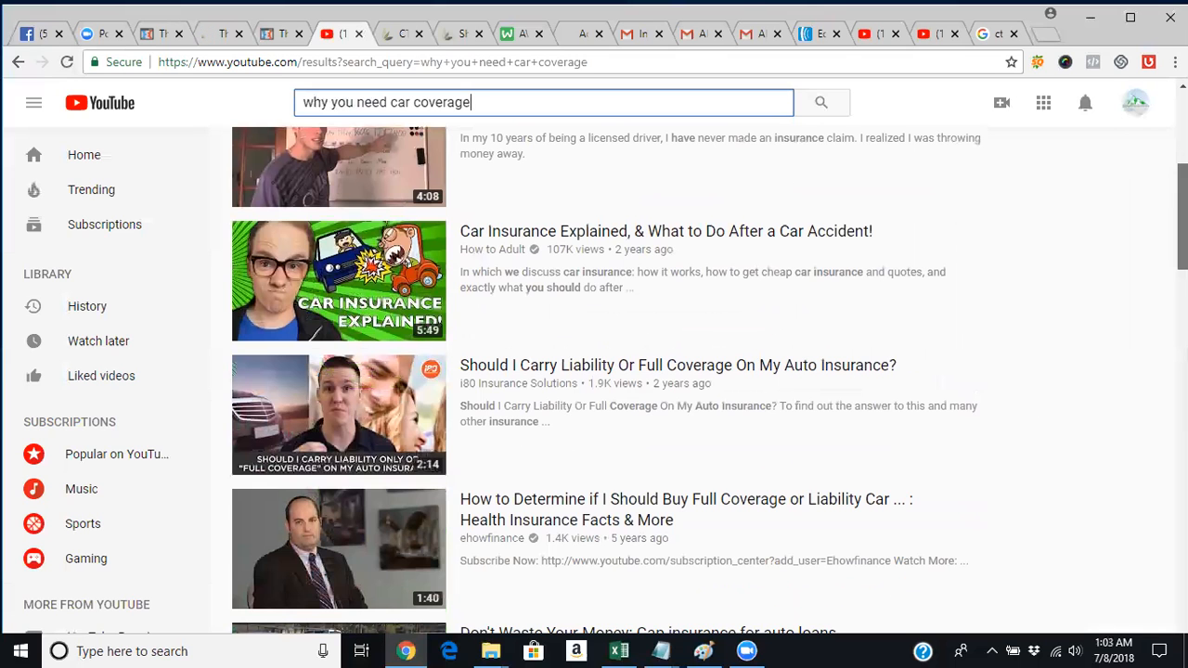
scroll(673, 371, "down", 4)
scroll(673, 164, "up", 8)
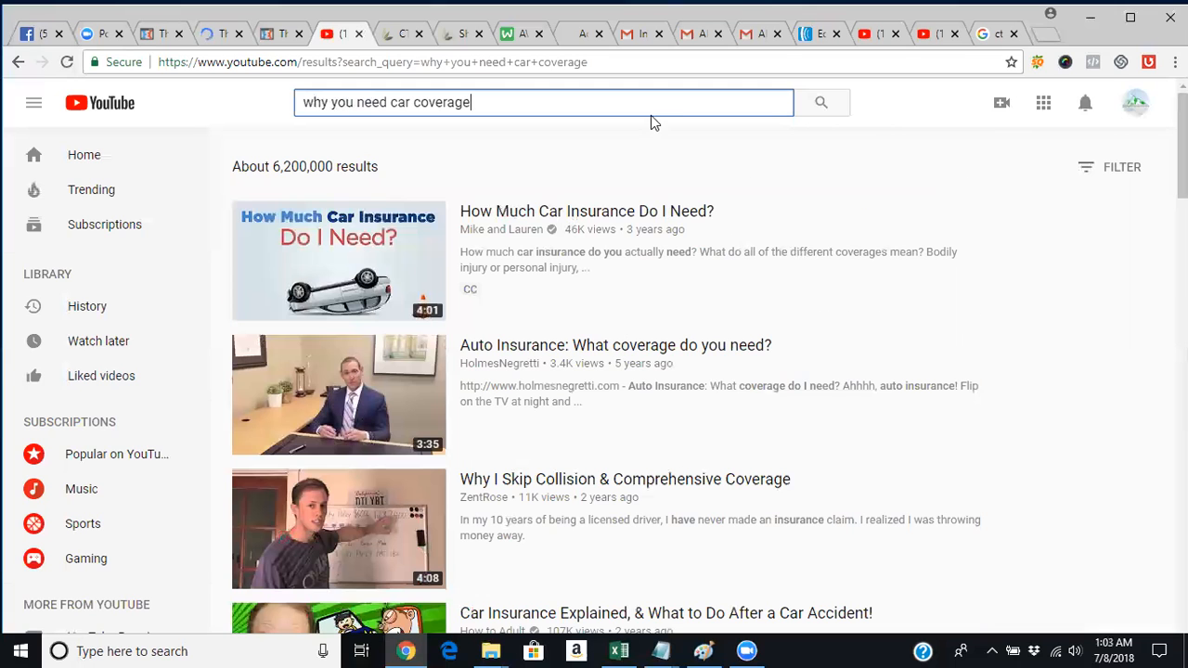
key("ctrl+shift+Left")
key("BackSpace")
key("BackSpace")
key("BackSpace")
key("BackSpace")
key("BackSpace")
key("BackSpace")
key("BackSpace")
key("BackSpace")
key("BackSpace")
key("BackSpace")
key("BackSpace")
key("BackSpace")
key("BackSpace")
key("BackSpace")
key("BackSpace")
key("BackSpace")
key("BackSpace")
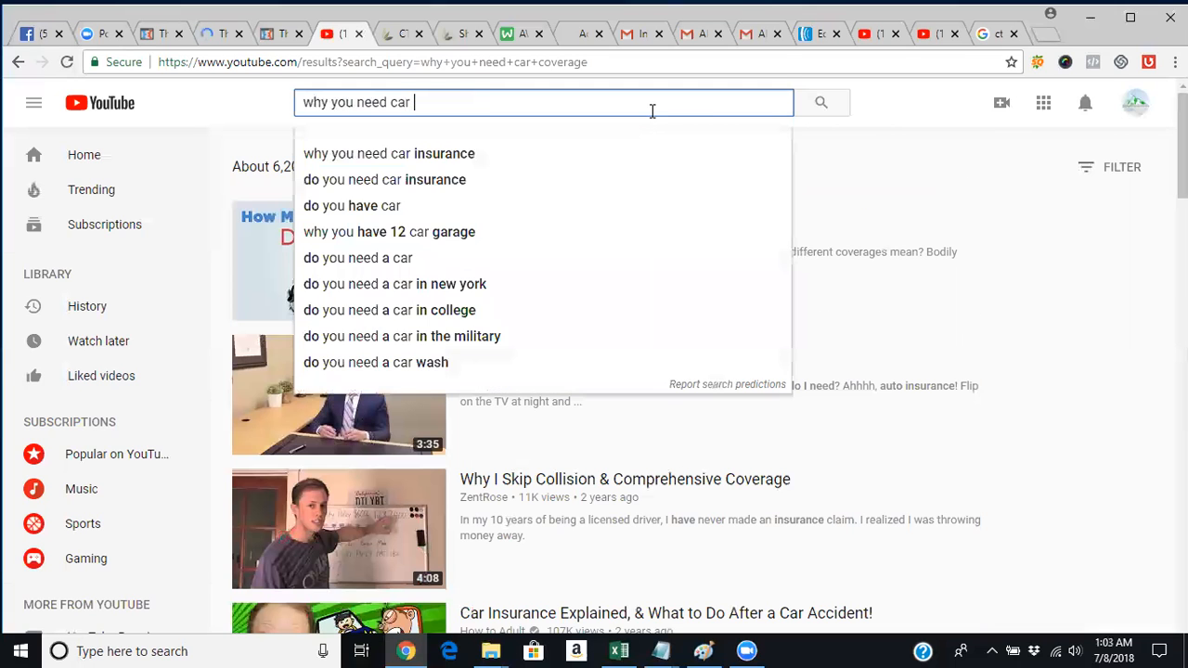
type("why do i need motor club")
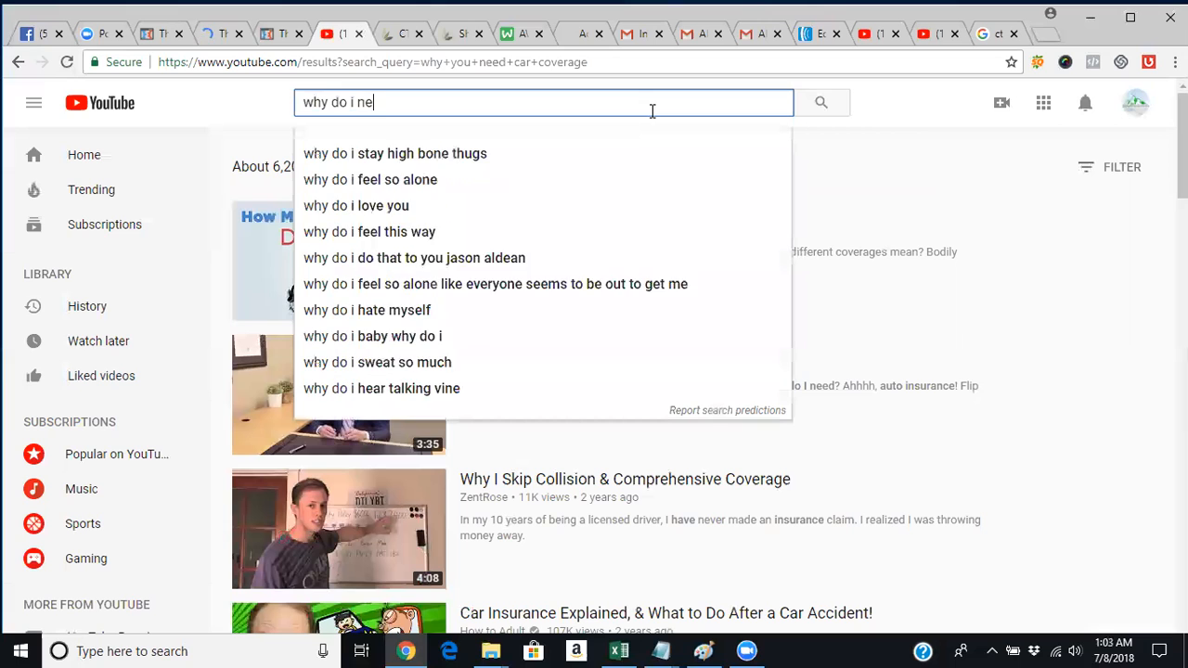
key("Return")
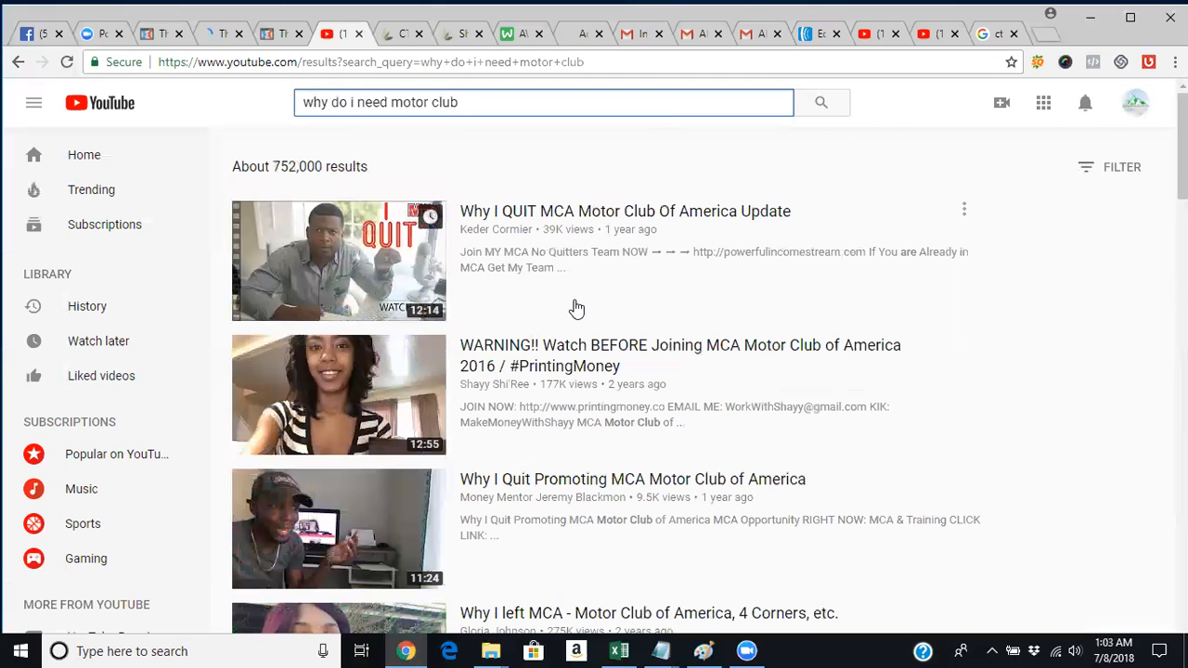
scroll(573, 307, "down", 5)
scroll(593, 380, "down", 6)
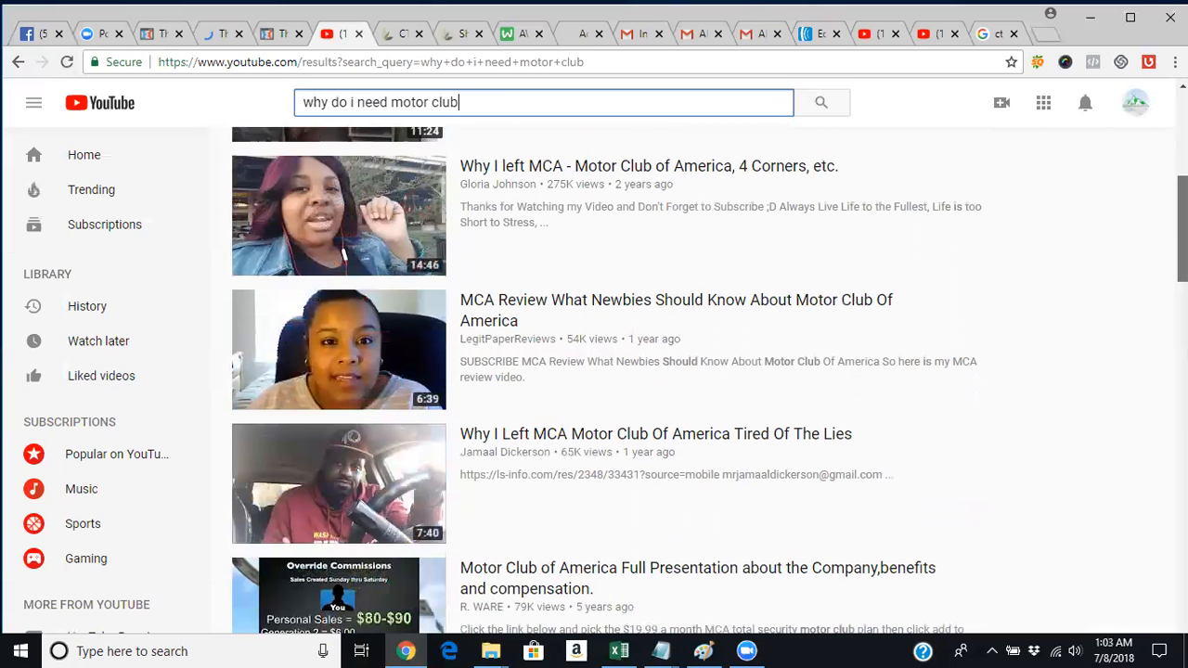
scroll(594, 381, "down", 7)
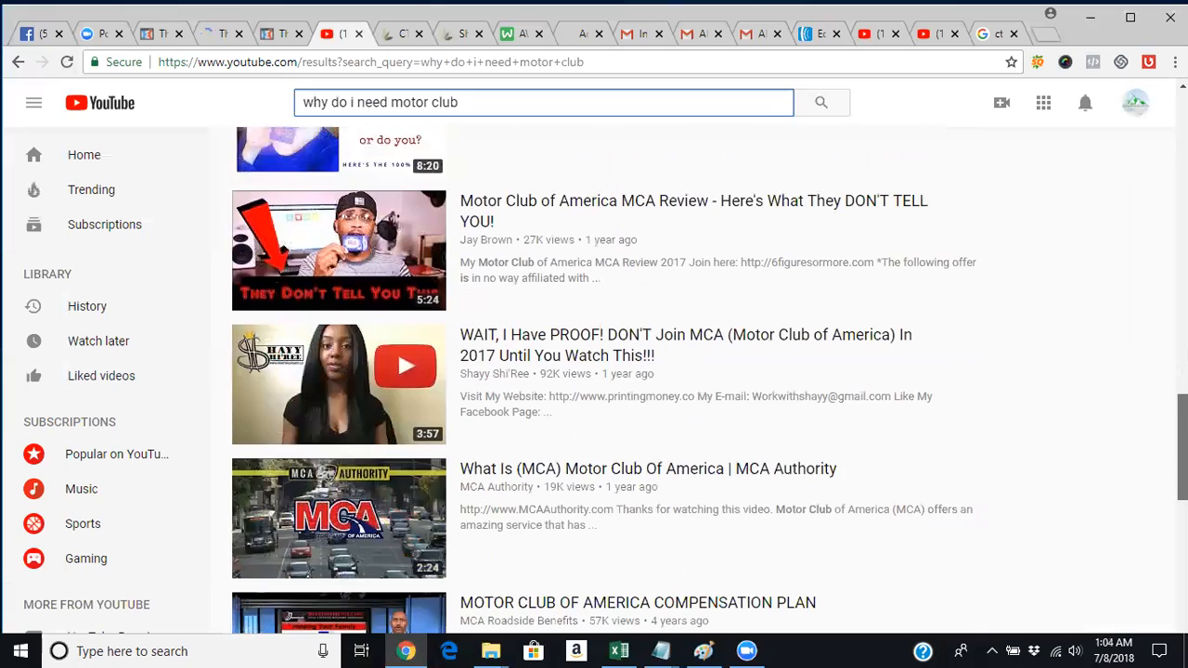
scroll(593, 380, "down", 2)
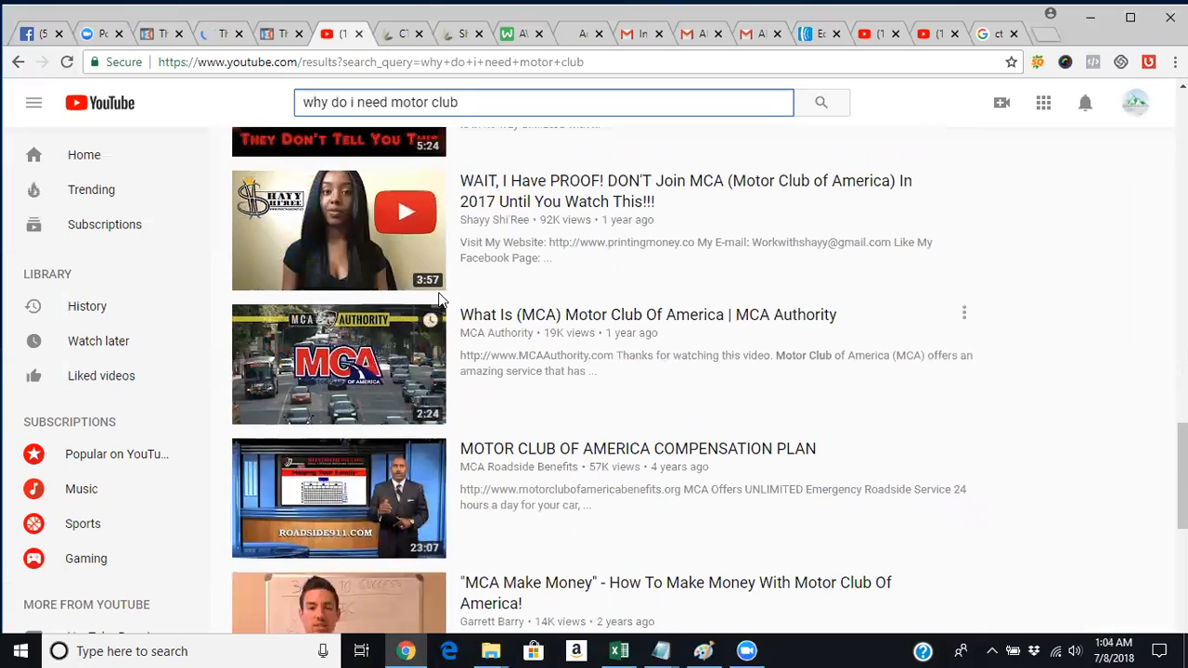
scroll(594, 381, "down", 3)
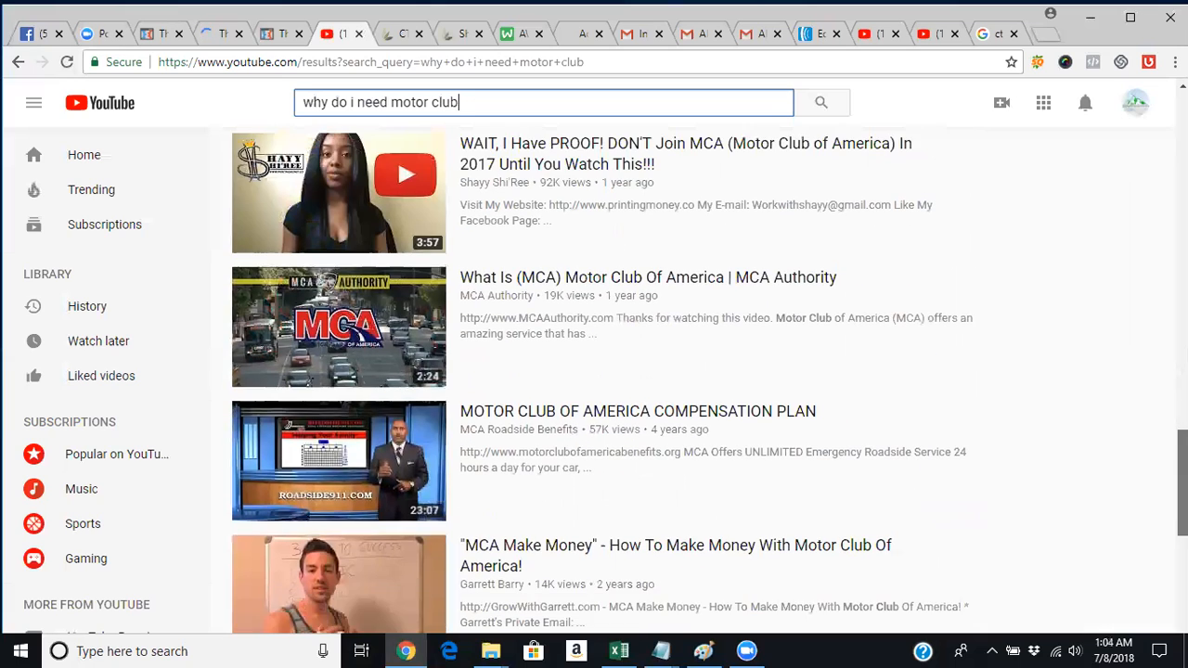
scroll(566, 491, "down", 6)
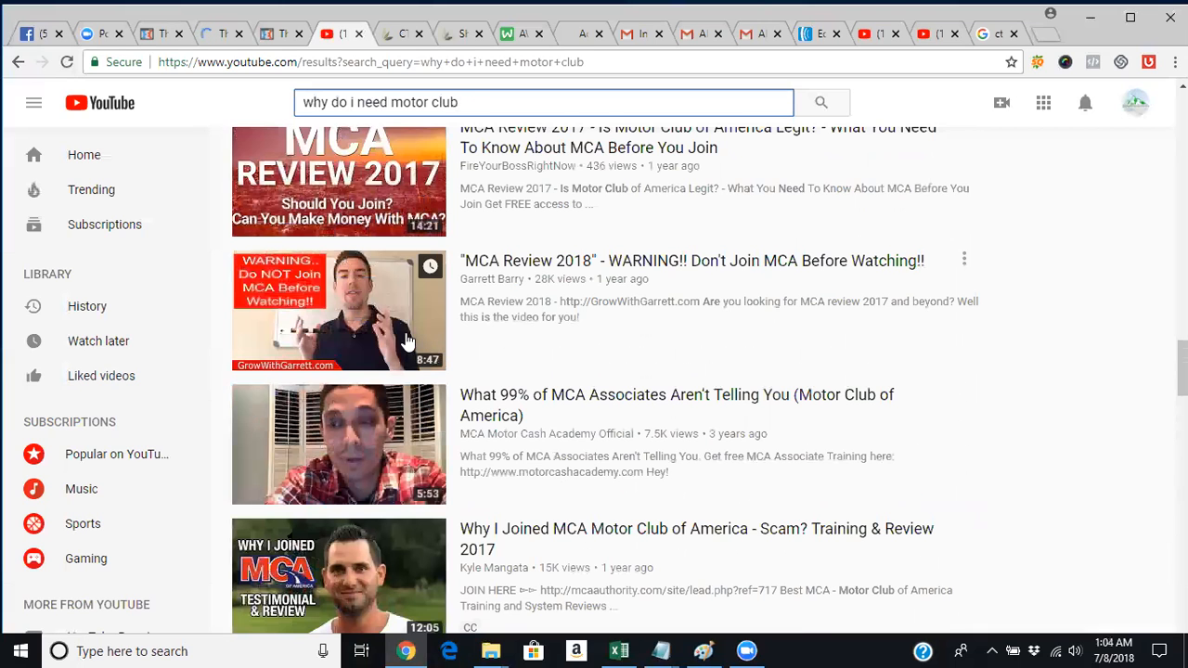
scroll(593, 381, "up", 9)
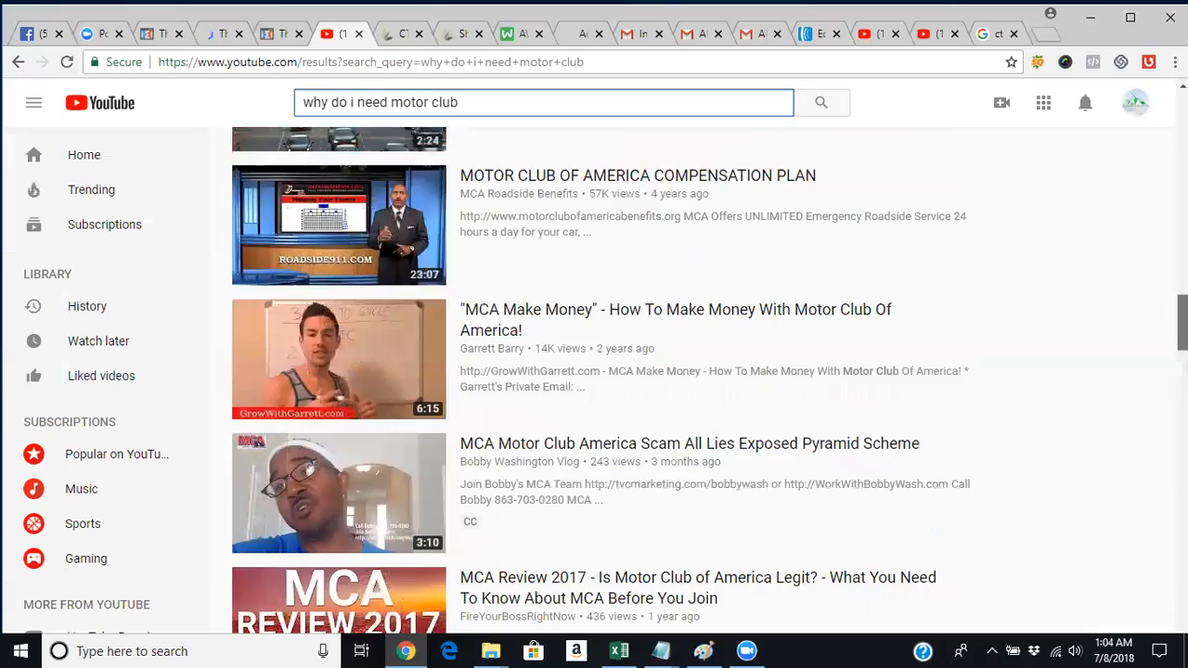
scroll(594, 380, "up", 12)
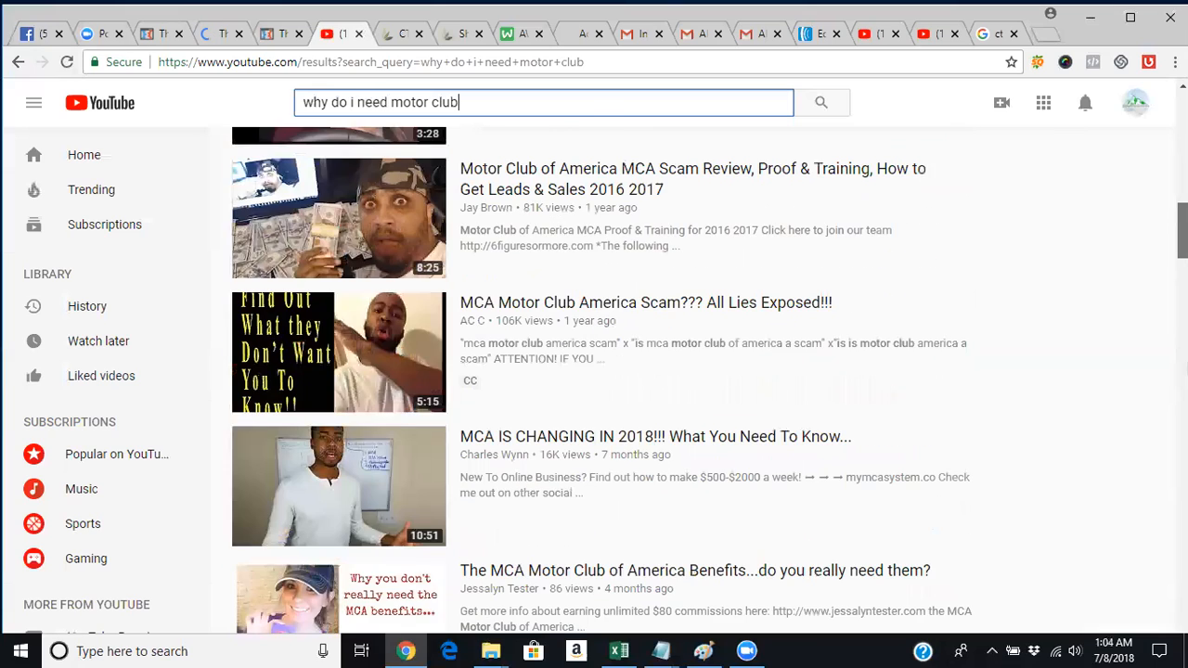
scroll(594, 380, "up", 5)
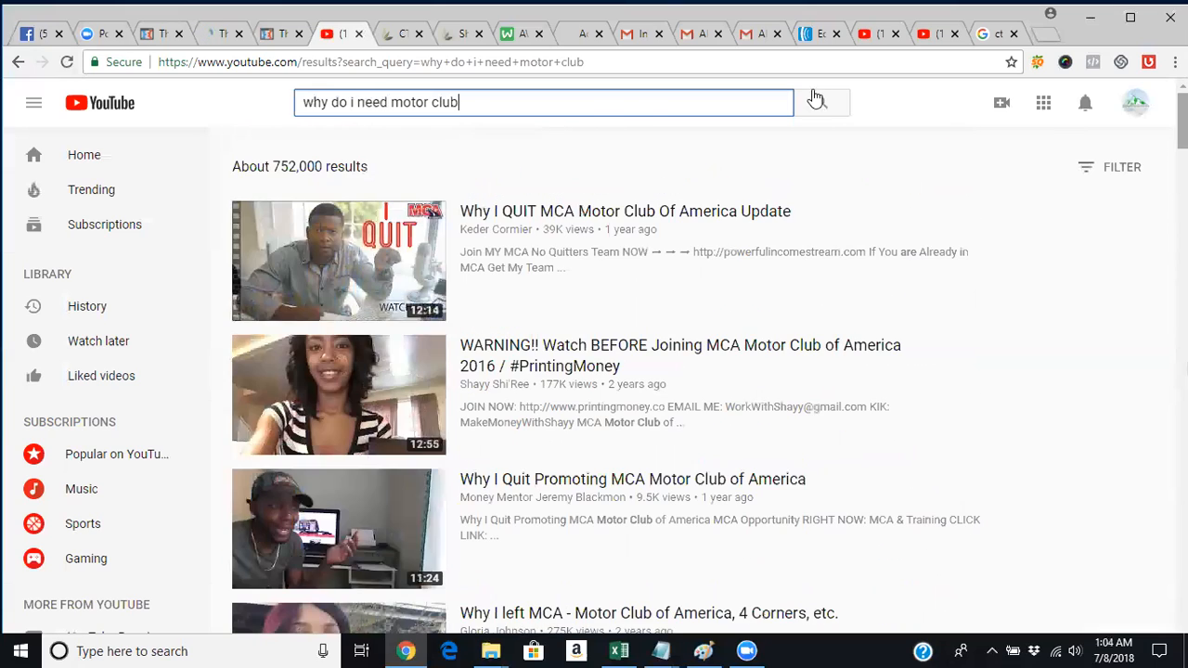
key("ctrl+shift+Left")
key("ctrl+shift+Left")
key("ctrl+shift+Left")
key("ctrl+shift+Left")
key("ctrl+shift+Left")
key("ctrl+shift+Left")
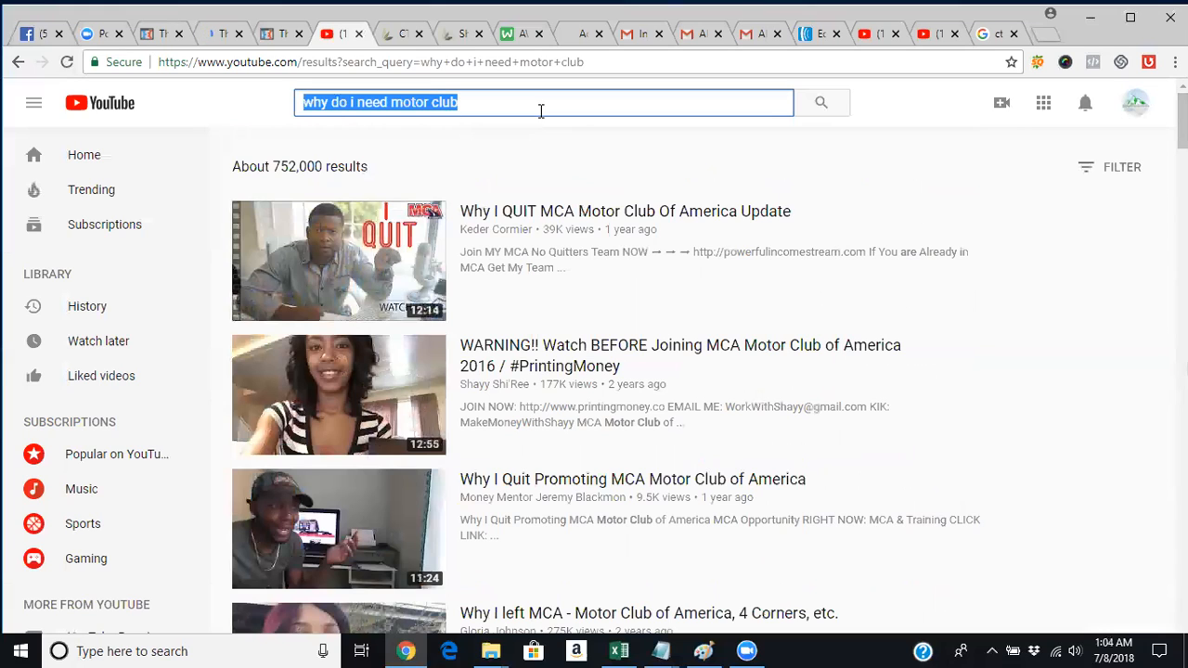
type("why ")
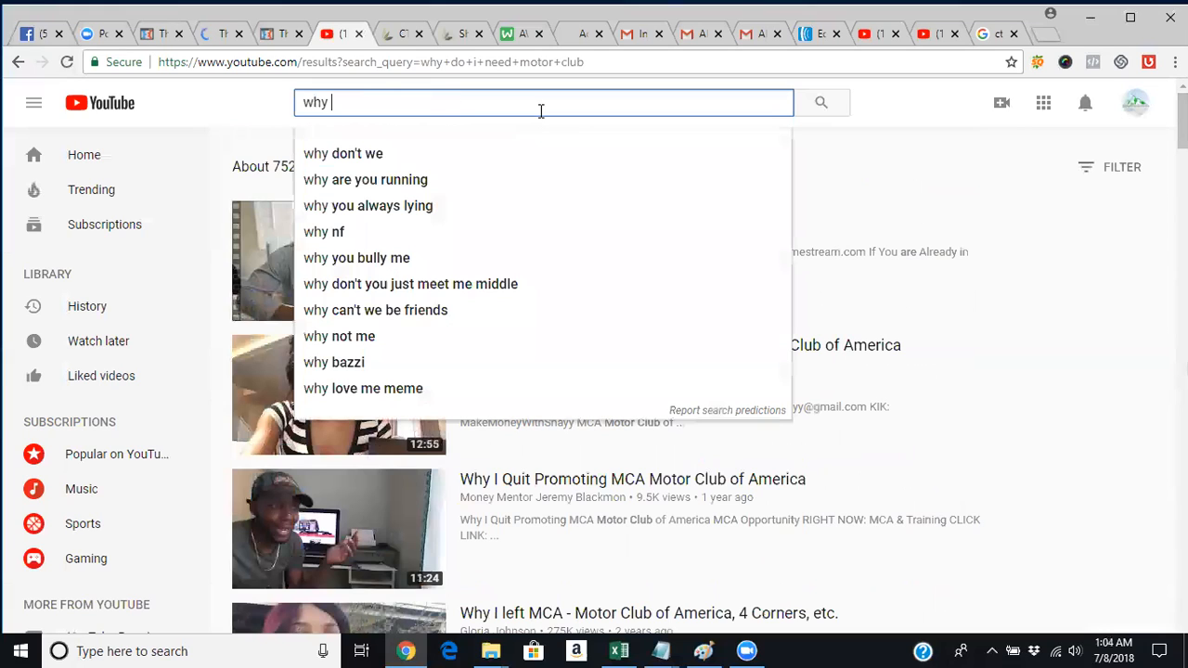
type("you need cbd")
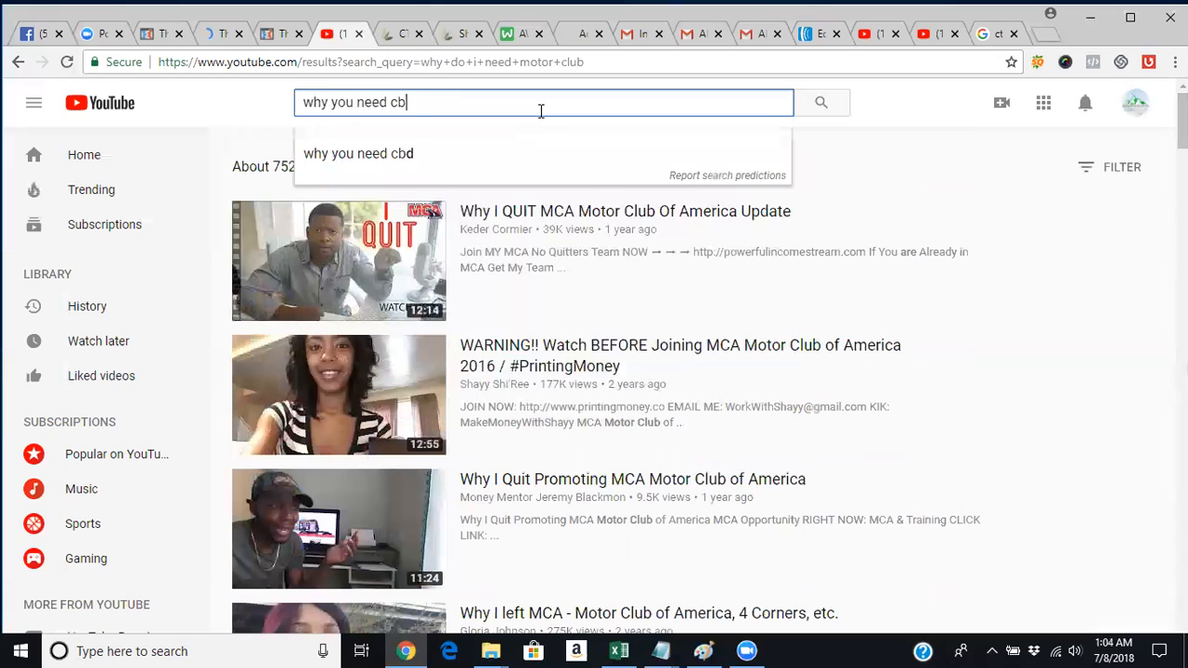
key("Return")
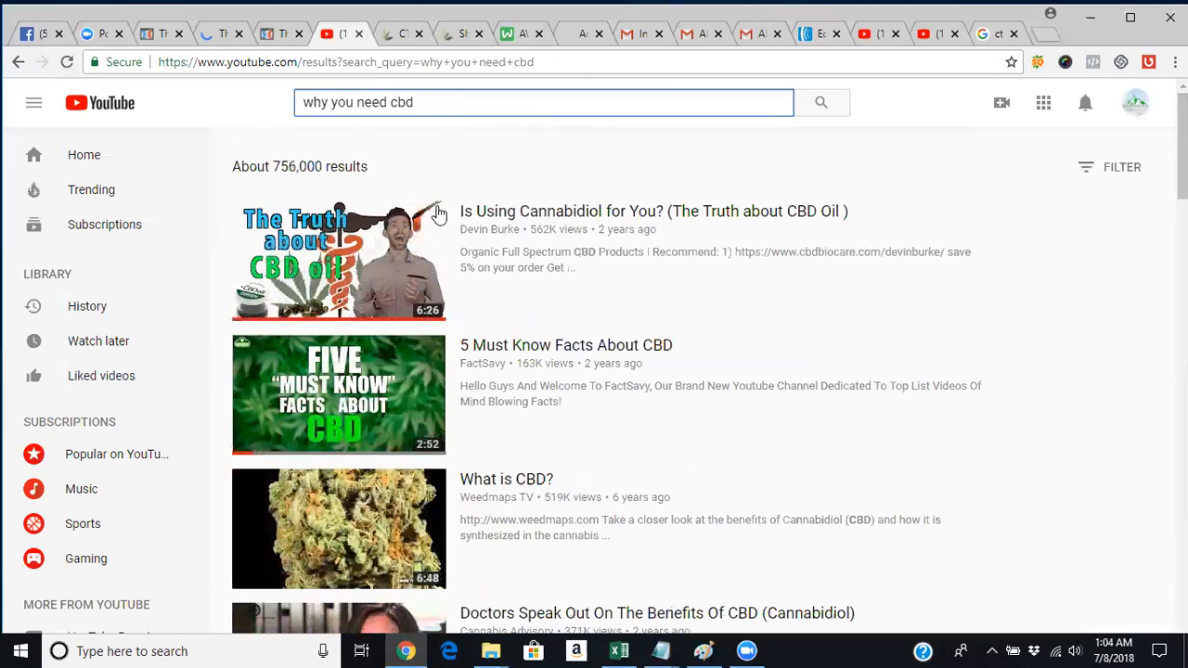
Open 'Is Using Cannabidiol for You? (The Truth about CBD Oil)' and show its Share > Embed code.
left_click(546, 228)
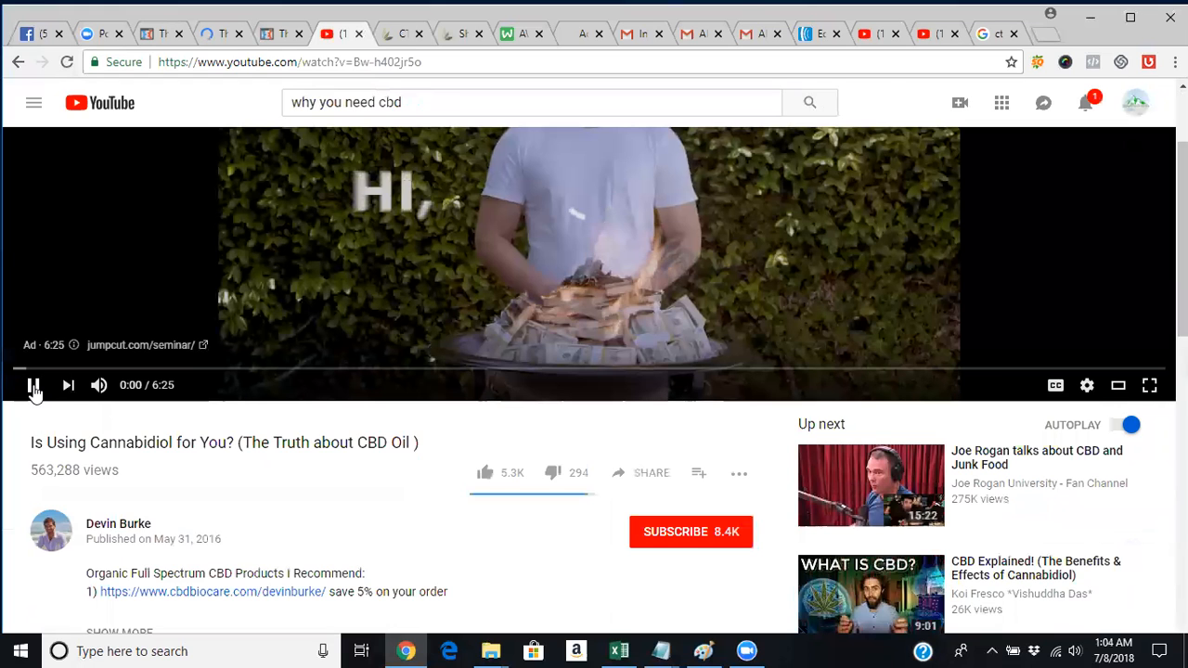
left_click(33, 386)
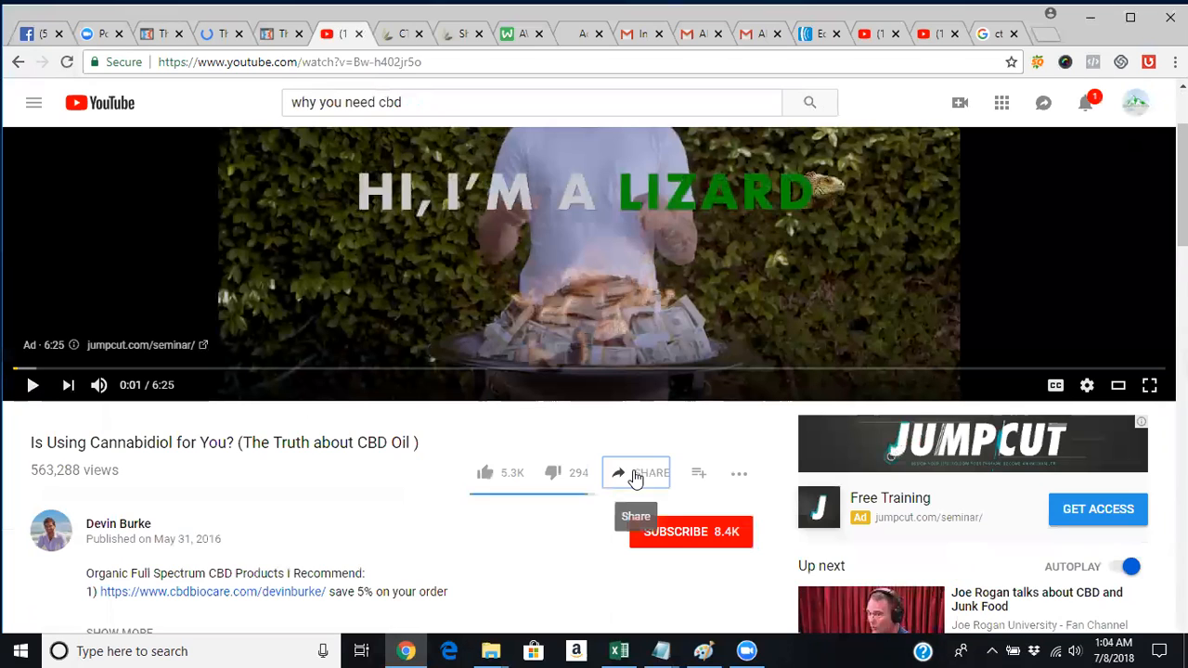
left_click(635, 475)
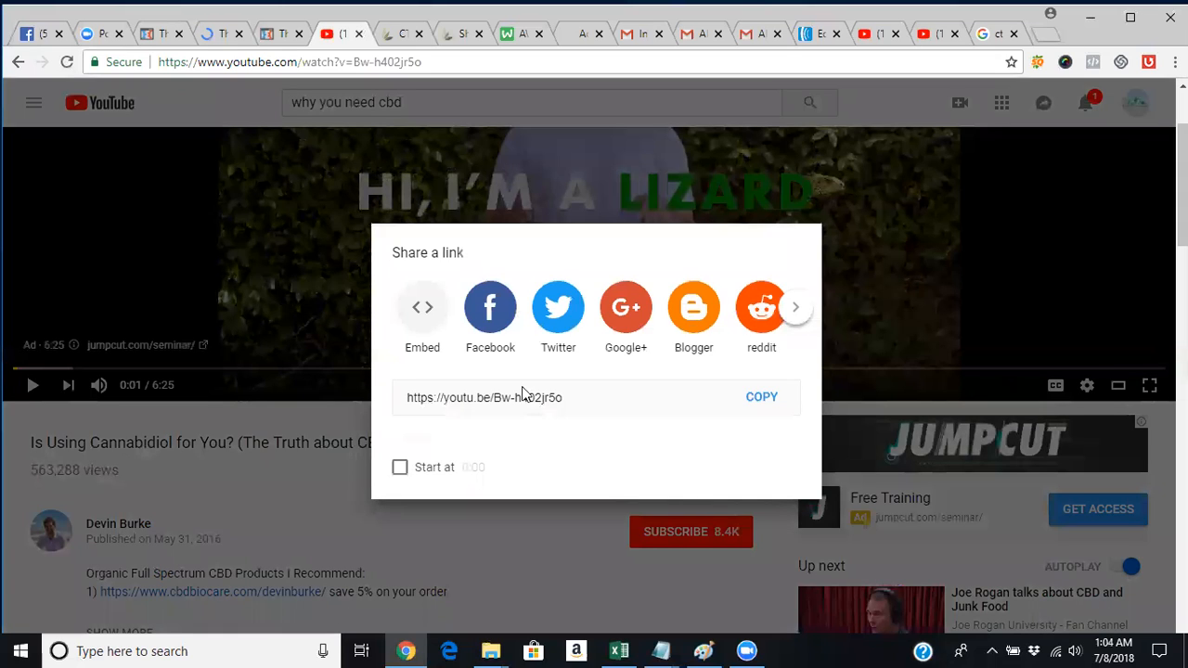
left_click(423, 307)
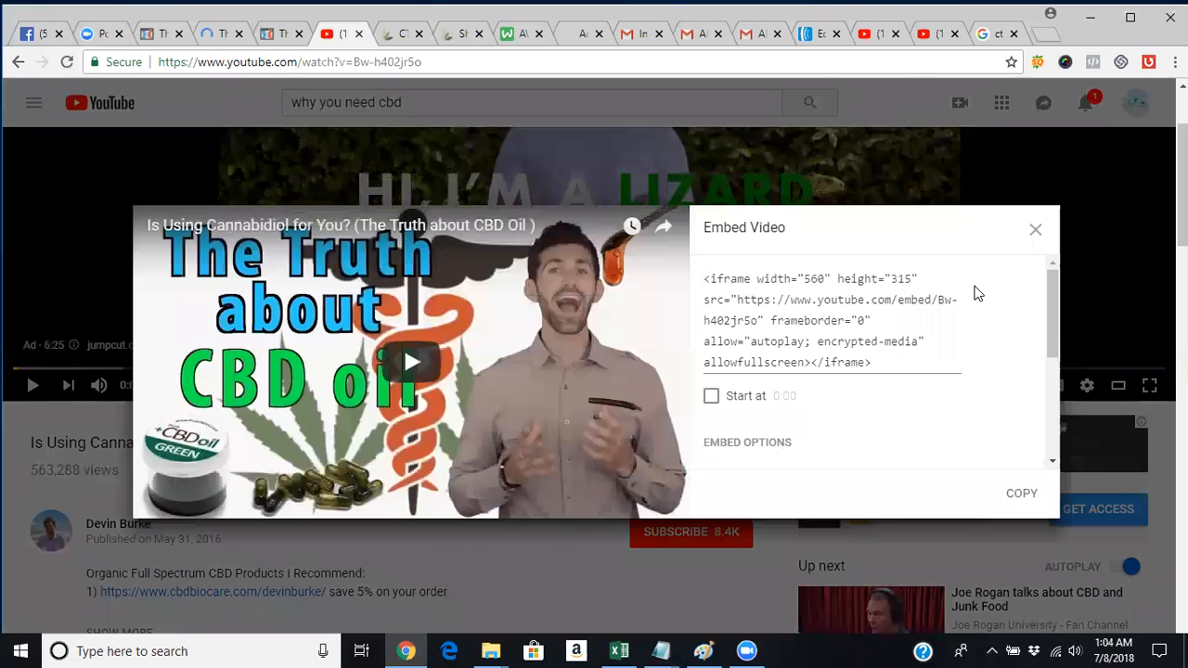
Copy the entire iframe embed code and return to the CBD opt-in page.
left_click(896, 361)
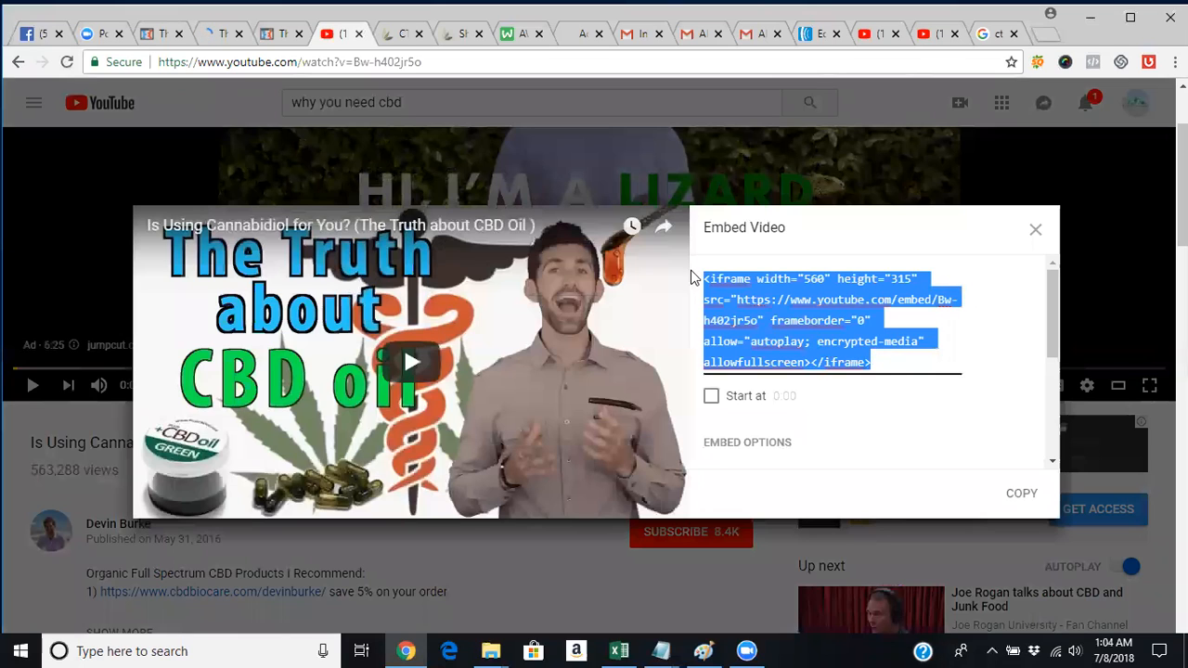
right_click(798, 309)
left_click(801, 340)
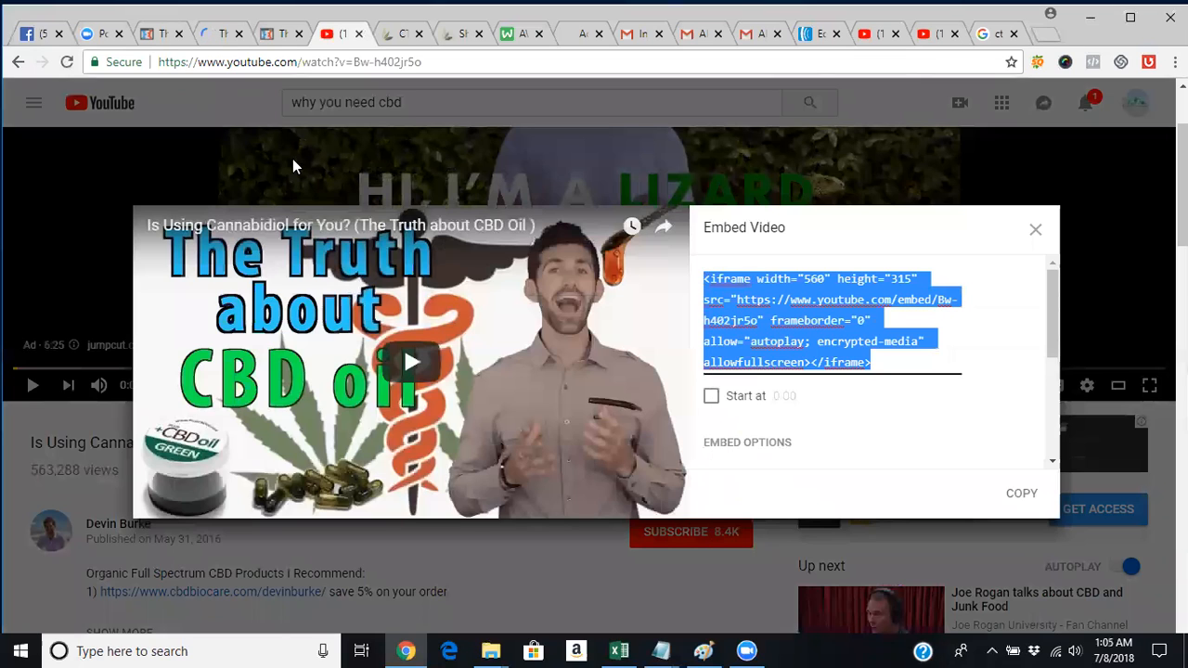
left_click(162, 37)
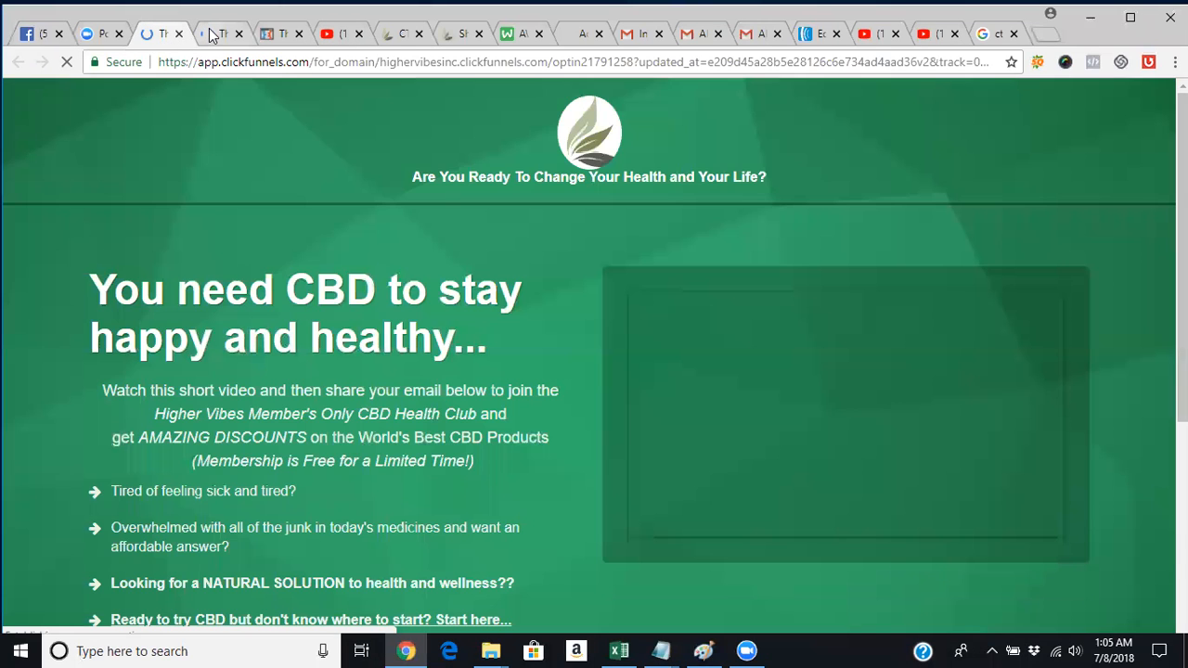
Open the opt-in page's video element settings and keep Custom Embed as its type.
left_click(211, 34)
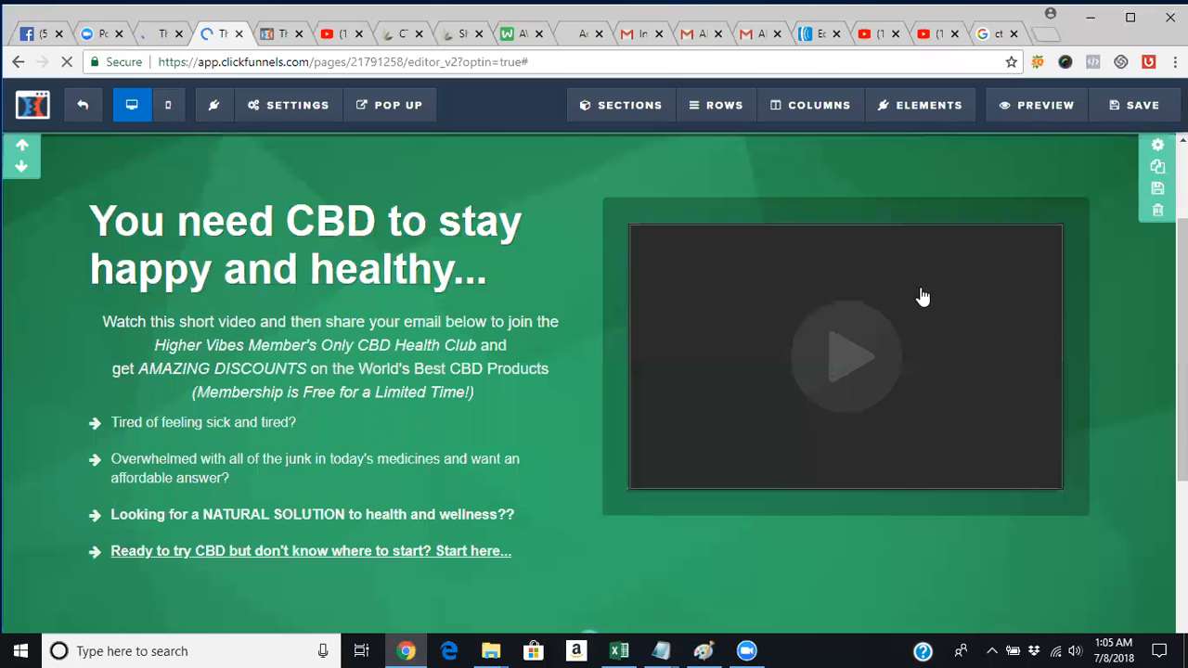
mouse_move(1007, 281)
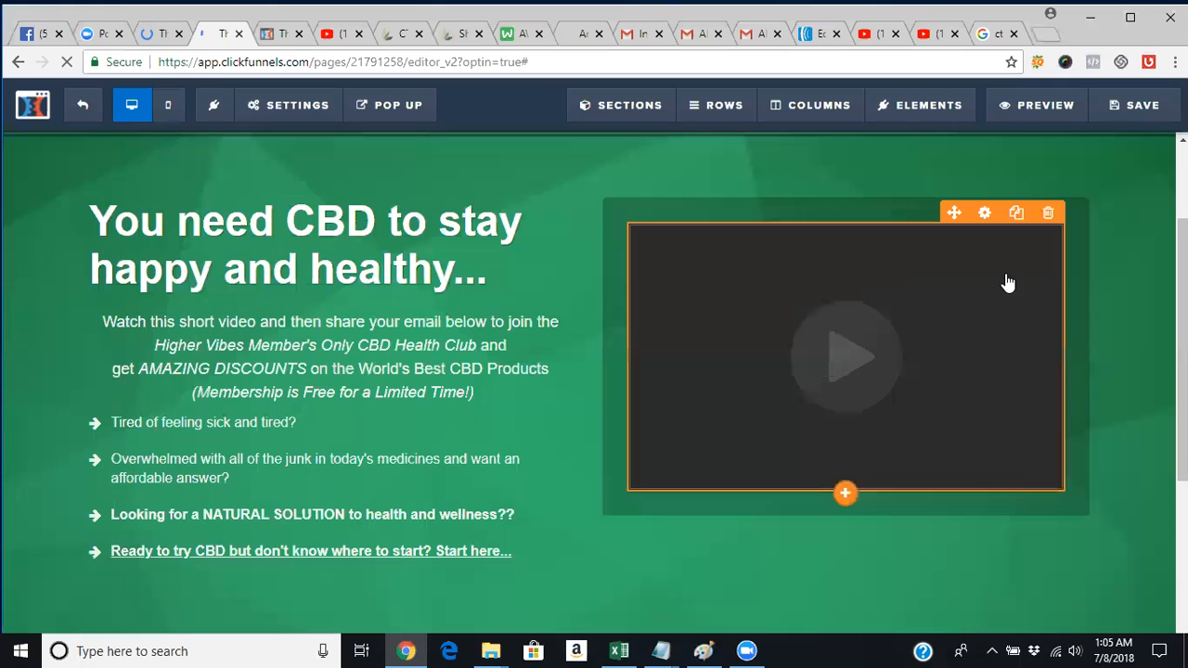
left_click(986, 214)
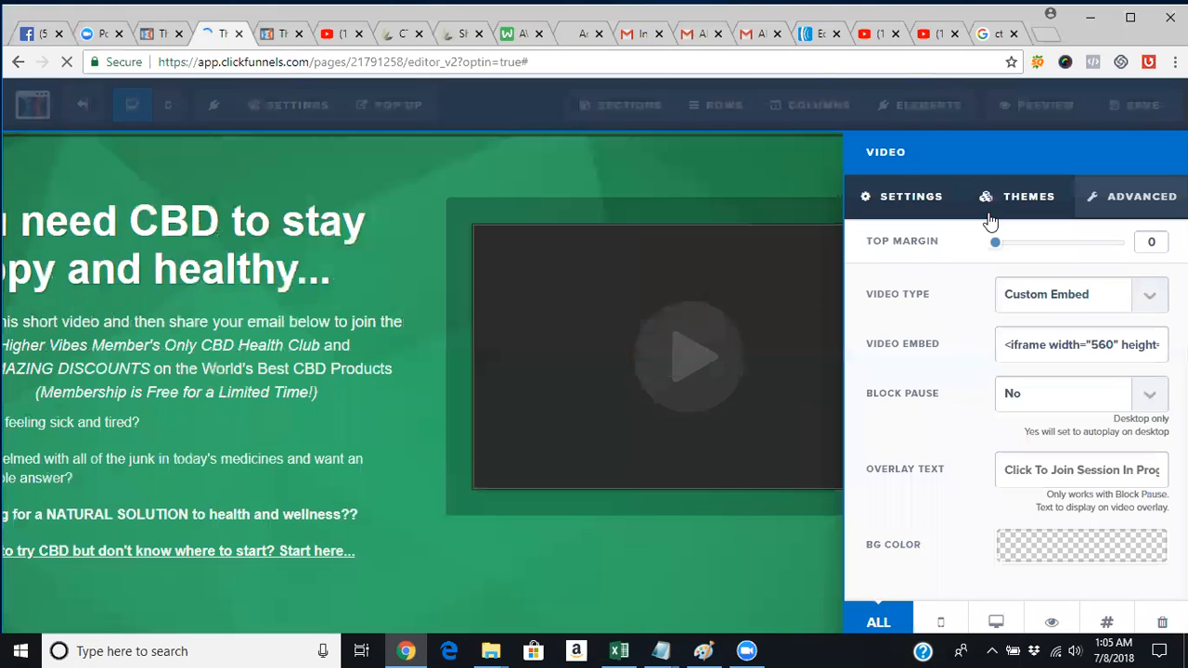
left_click(1150, 303)
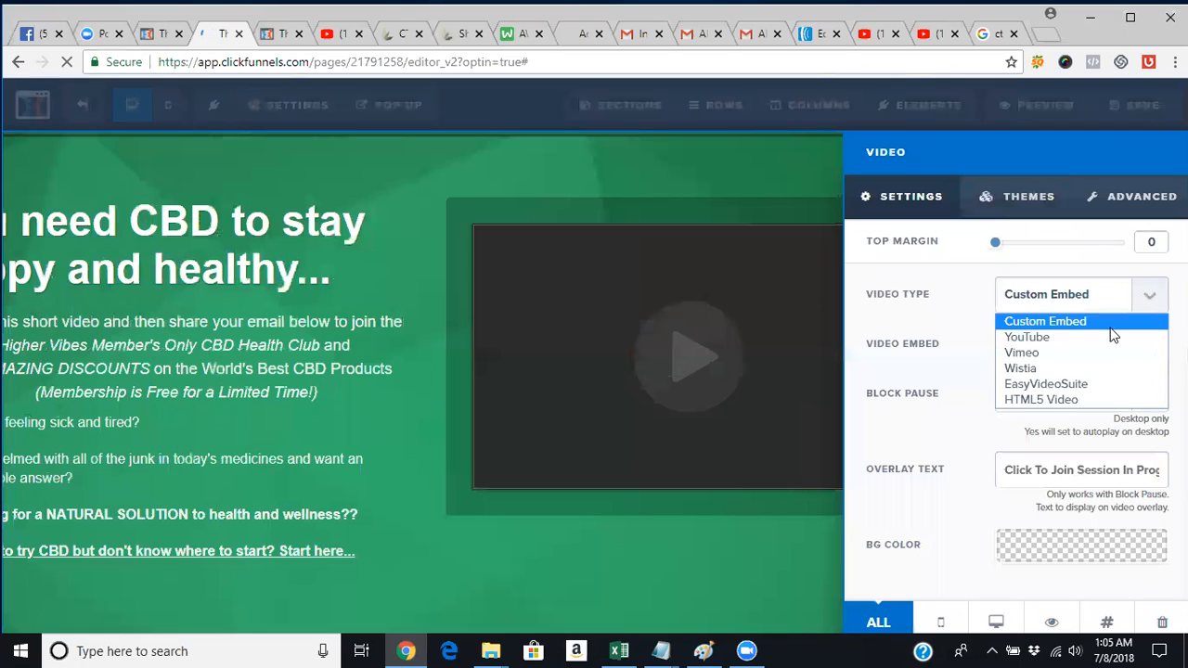
left_click(1111, 328)
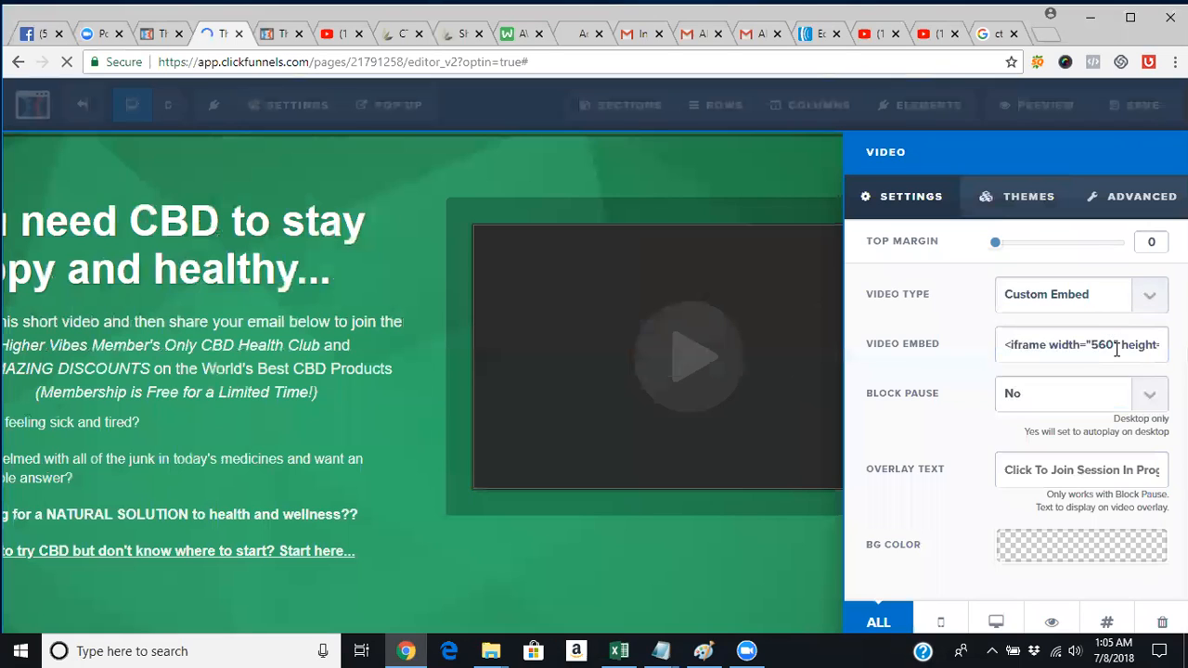
Replace the Video Embed field's code with the copied YouTube iframe code.
triple_click(1116, 346)
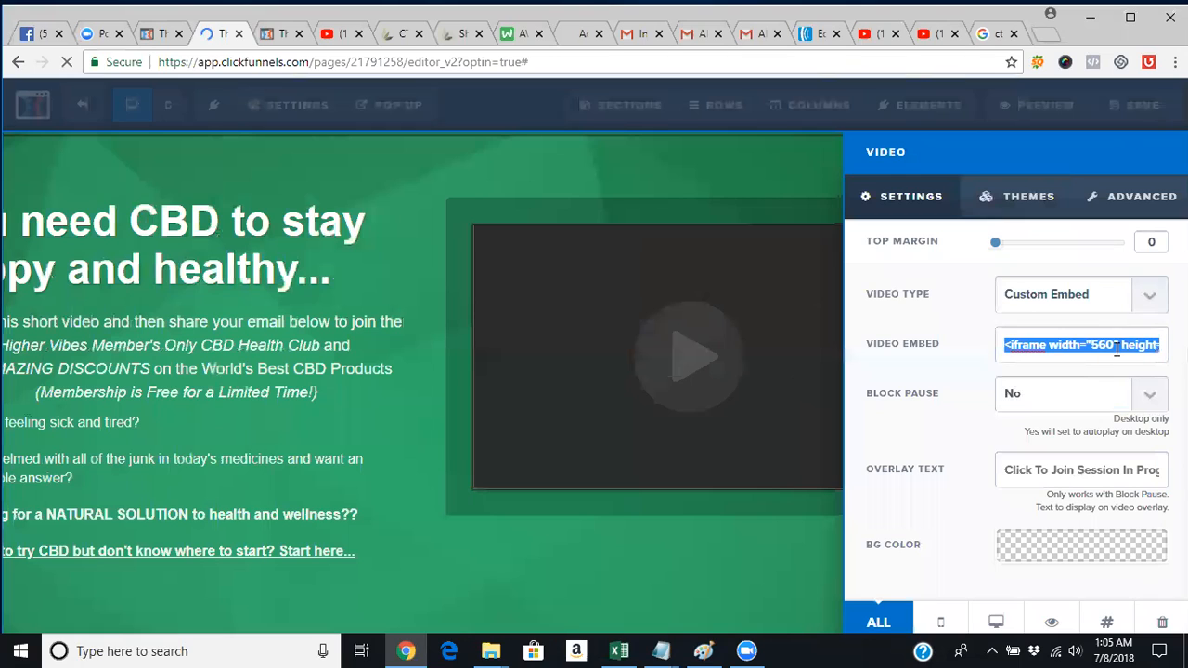
left_click(1116, 345)
right_click(1116, 345)
left_click(1118, 344)
left_click(1116, 344)
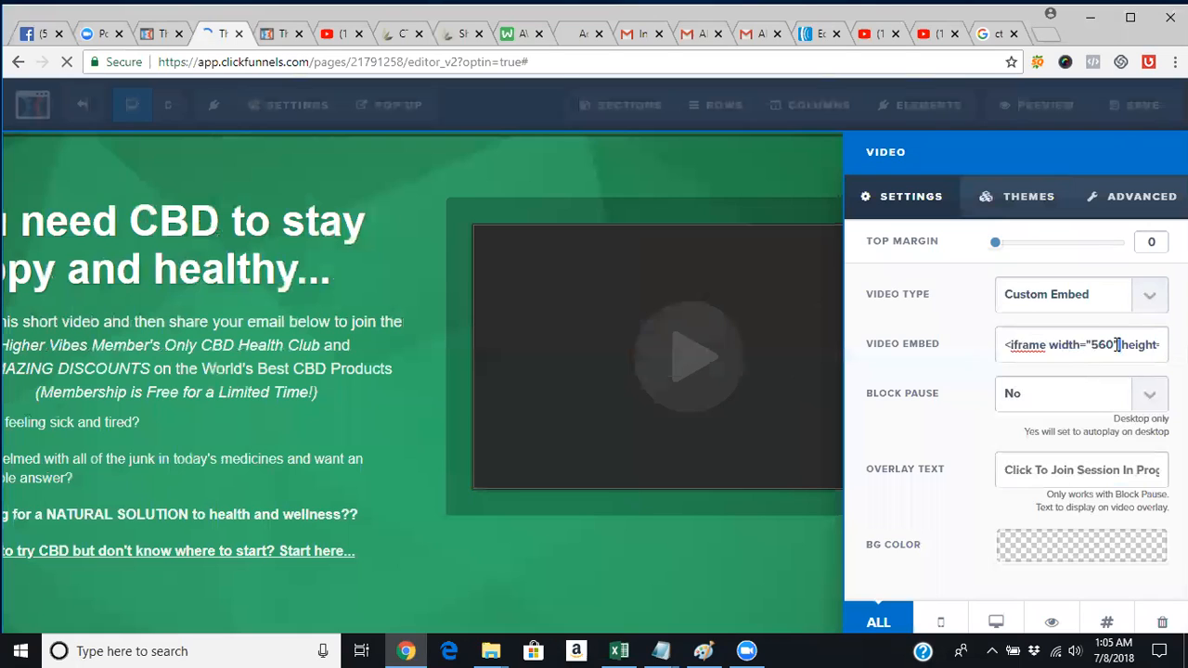
triple_click(1087, 345)
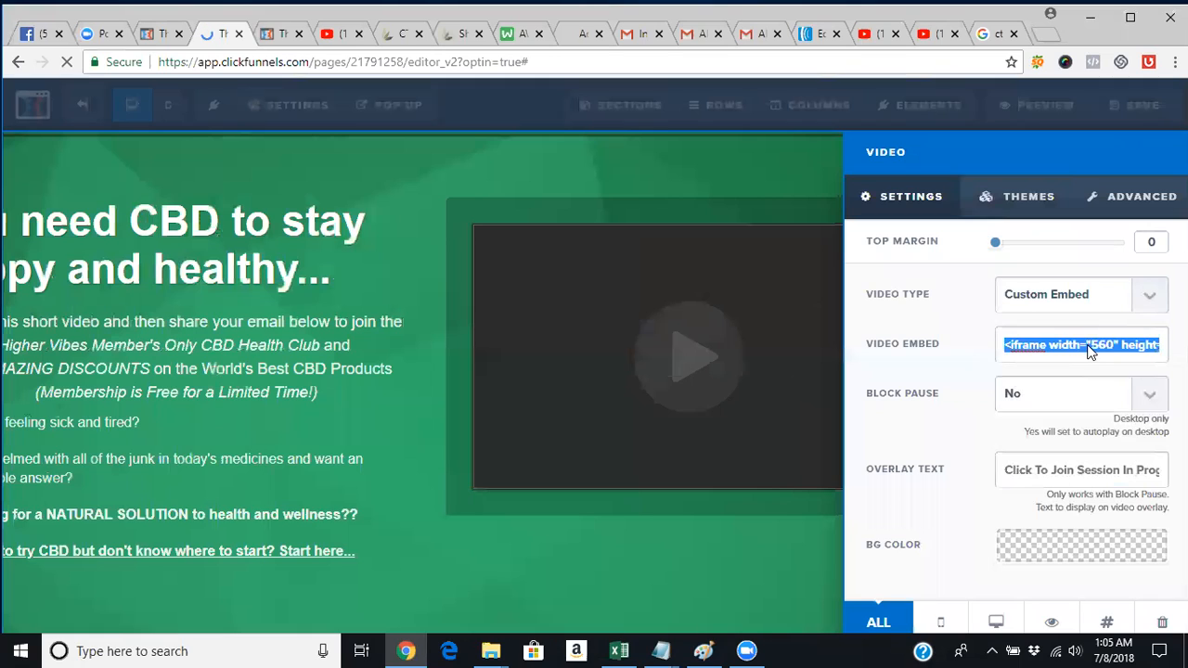
right_click(1090, 348)
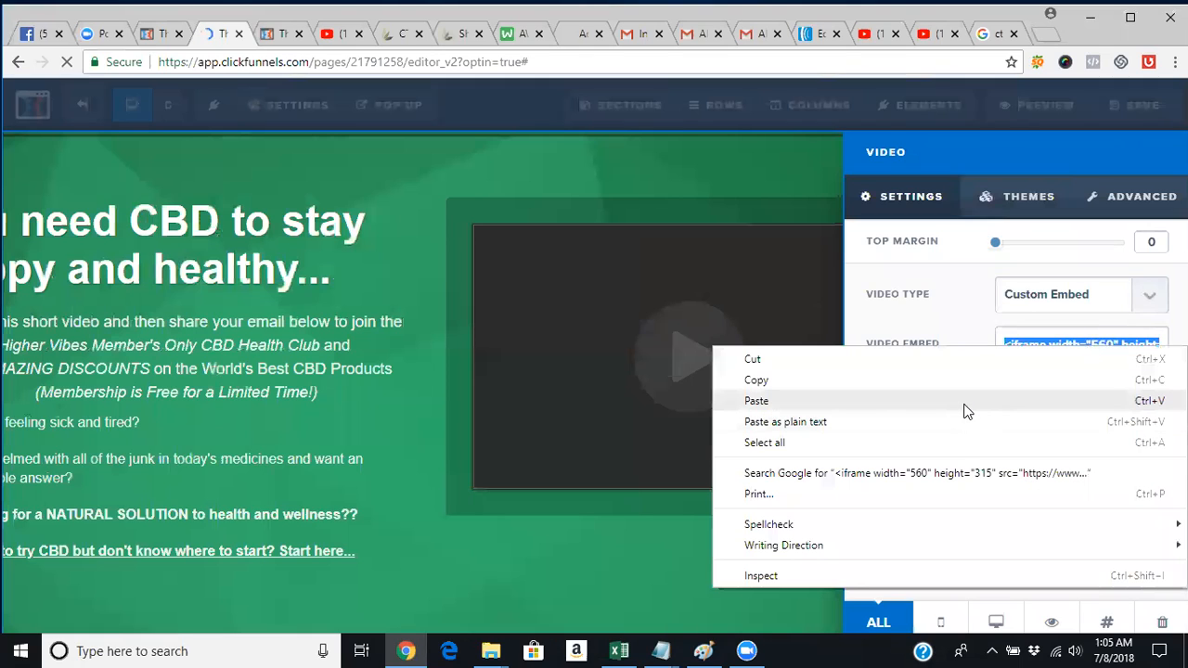
left_click(985, 332)
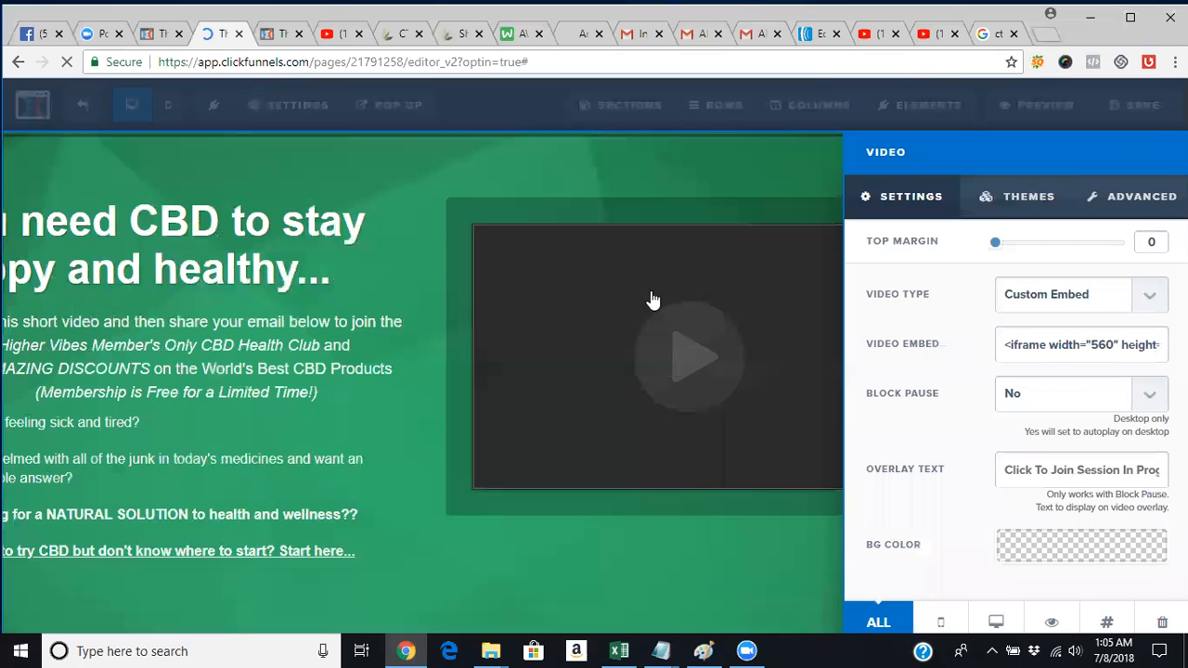
left_click(321, 34)
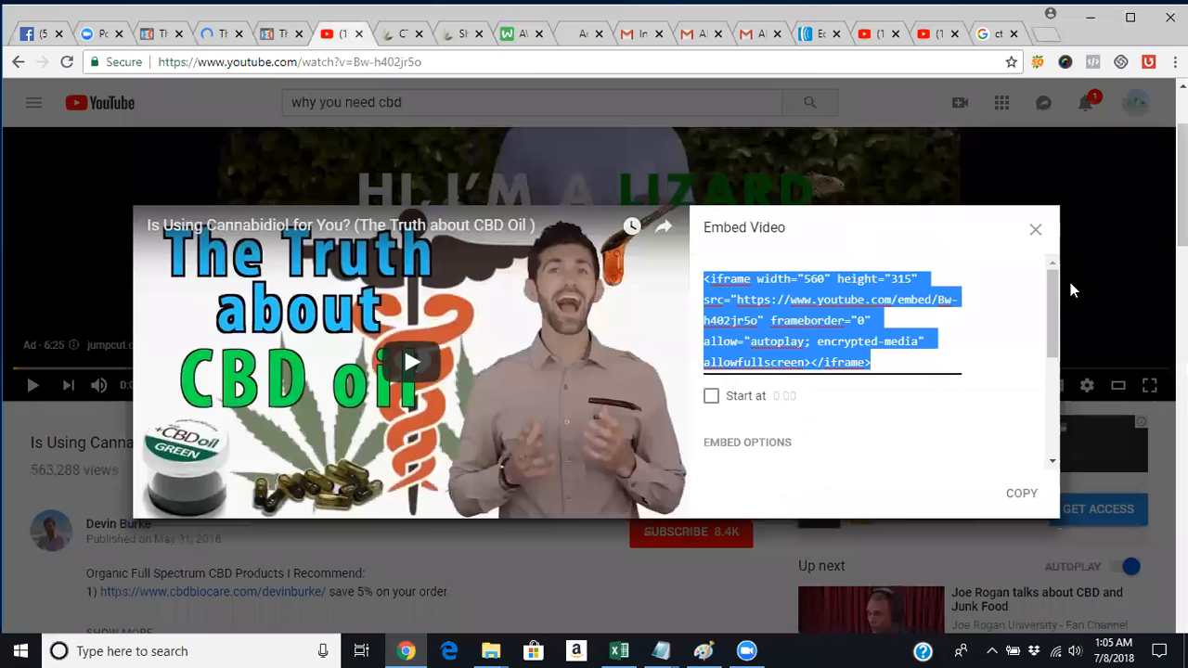
Turn off suggested videos, player controls and video title in the embed options, then close them.
left_click_drag(1054, 297, 1056, 369)
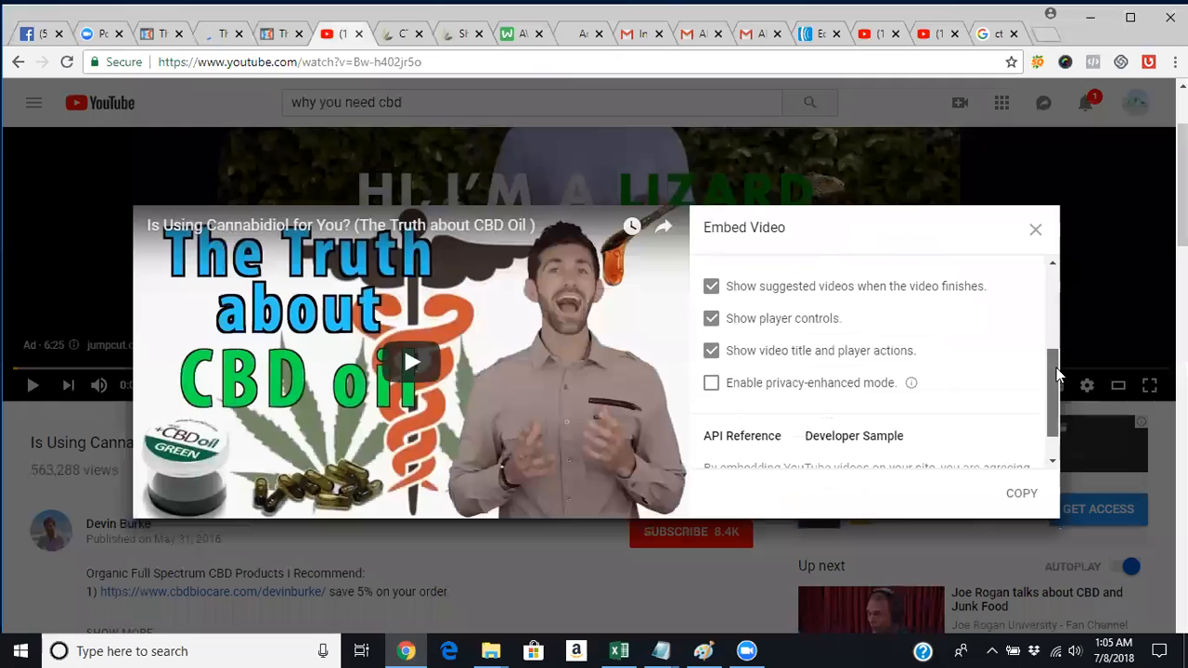
left_click(712, 286)
left_click(712, 319)
left_click(711, 351)
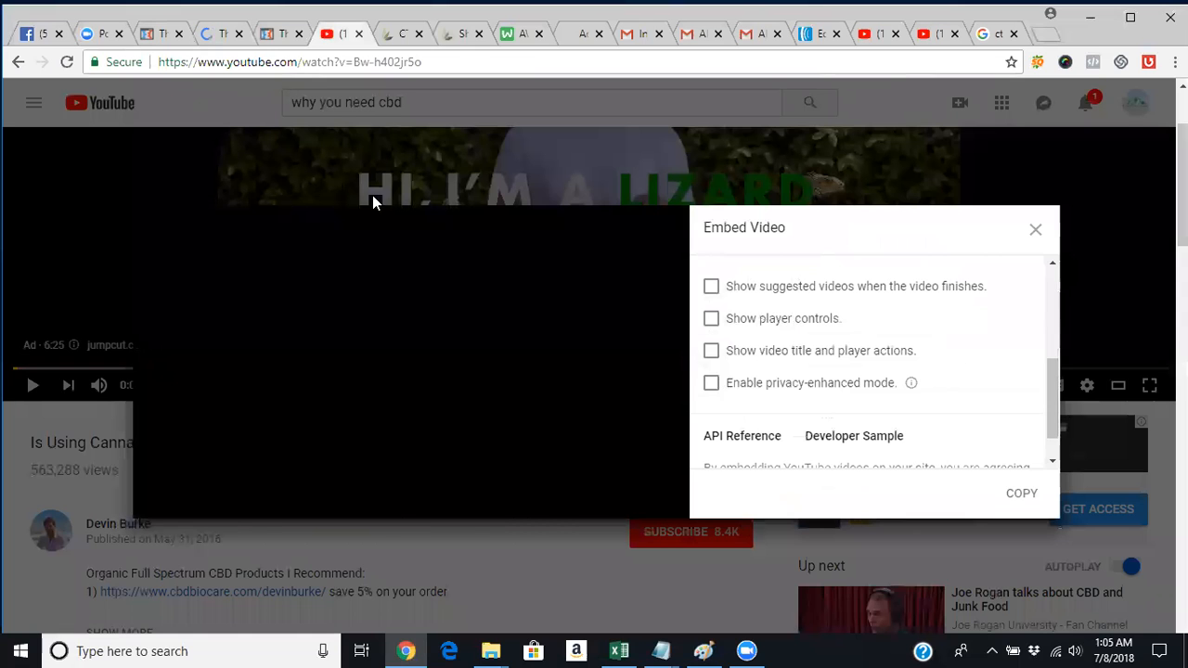
left_click(1037, 228)
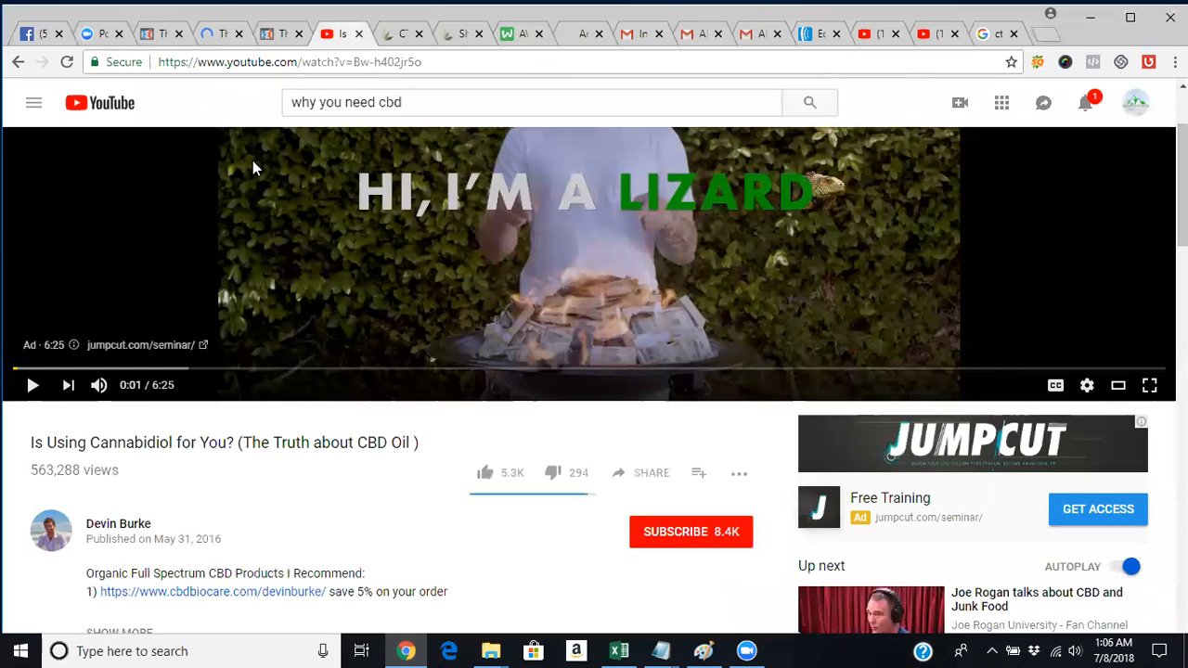
left_click(163, 34)
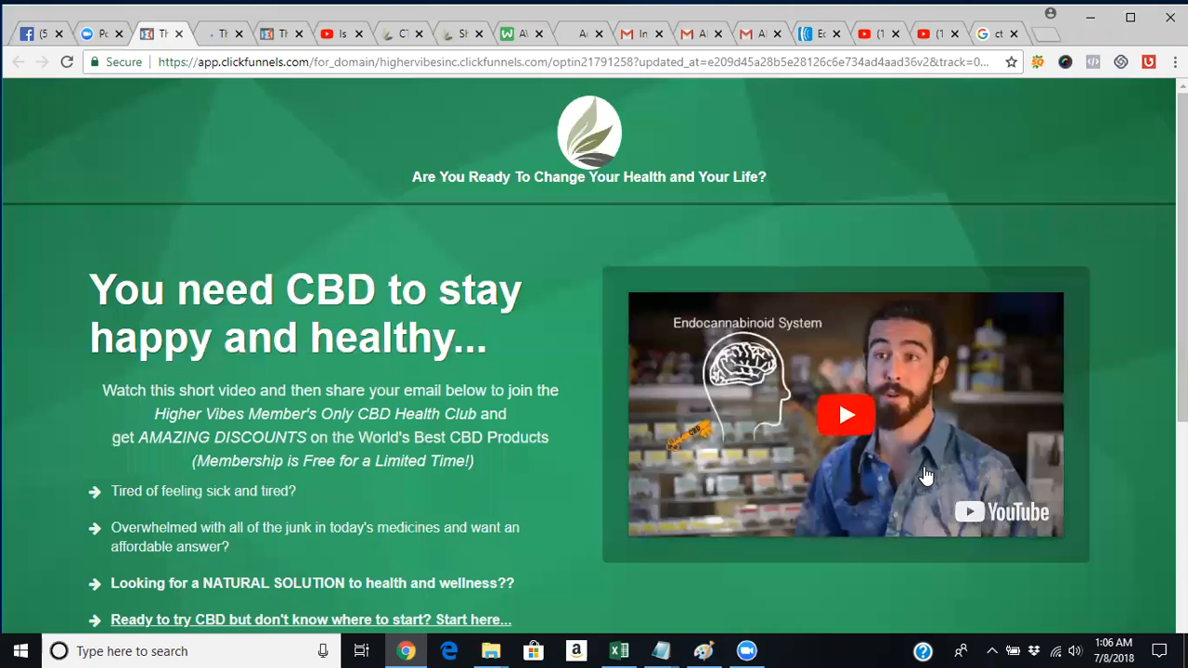
Play, pause and resume the embedded CBD video, closing the YouTube tab it opened.
left_click(847, 427)
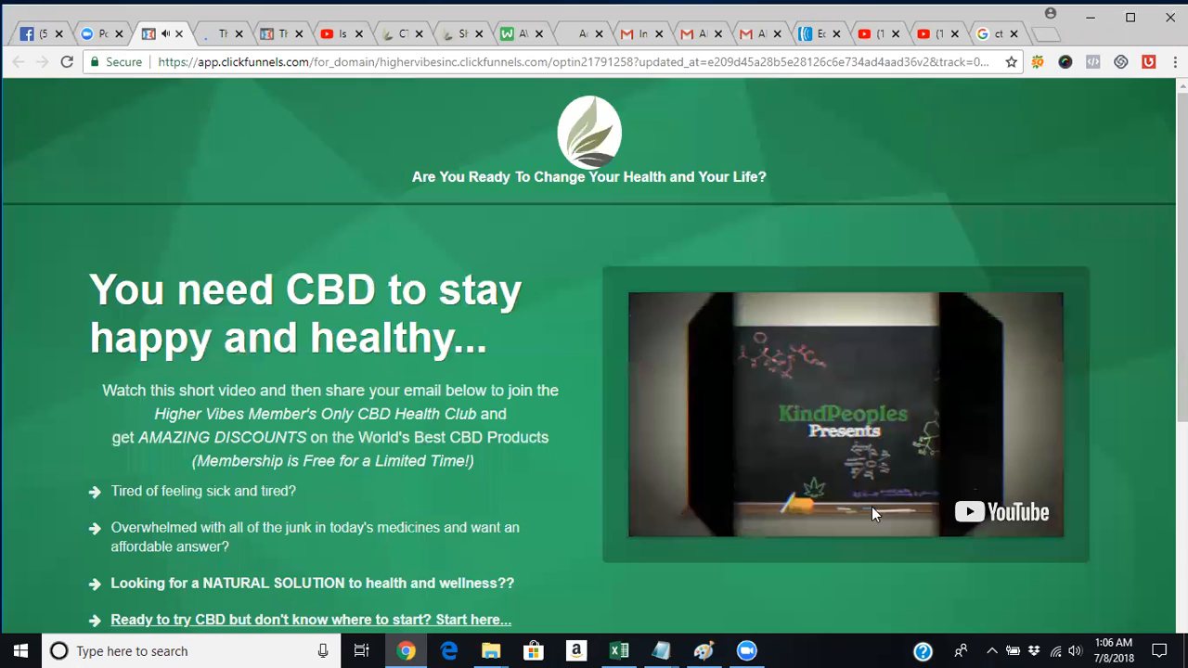
left_click(1039, 320)
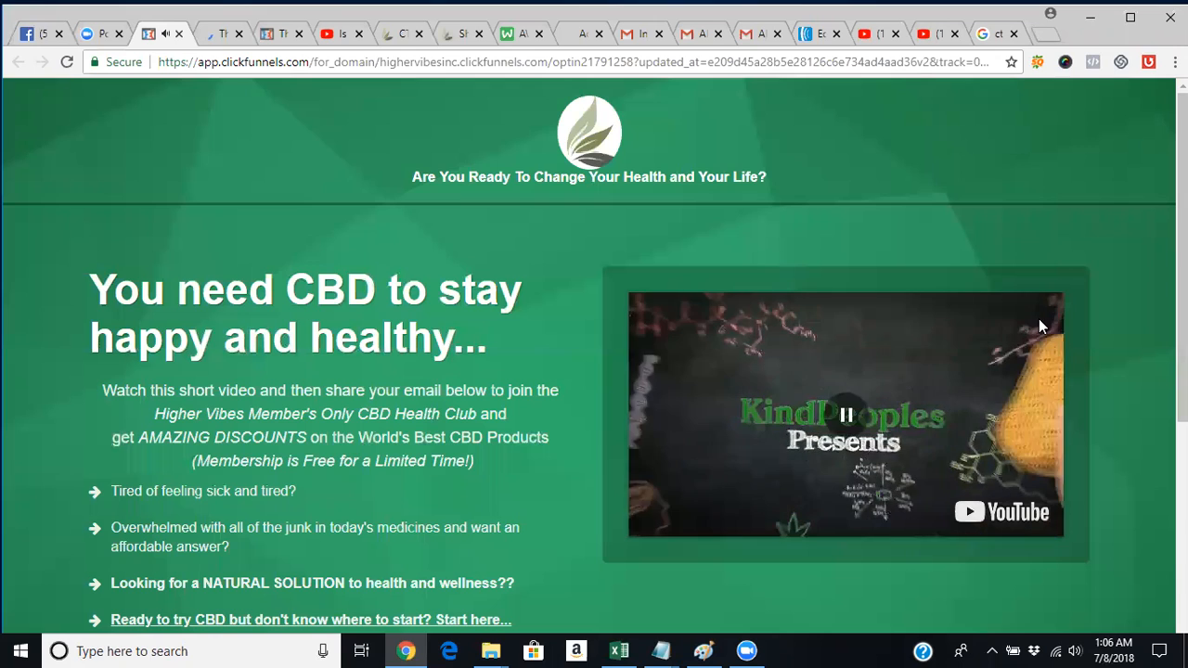
left_click(1039, 320)
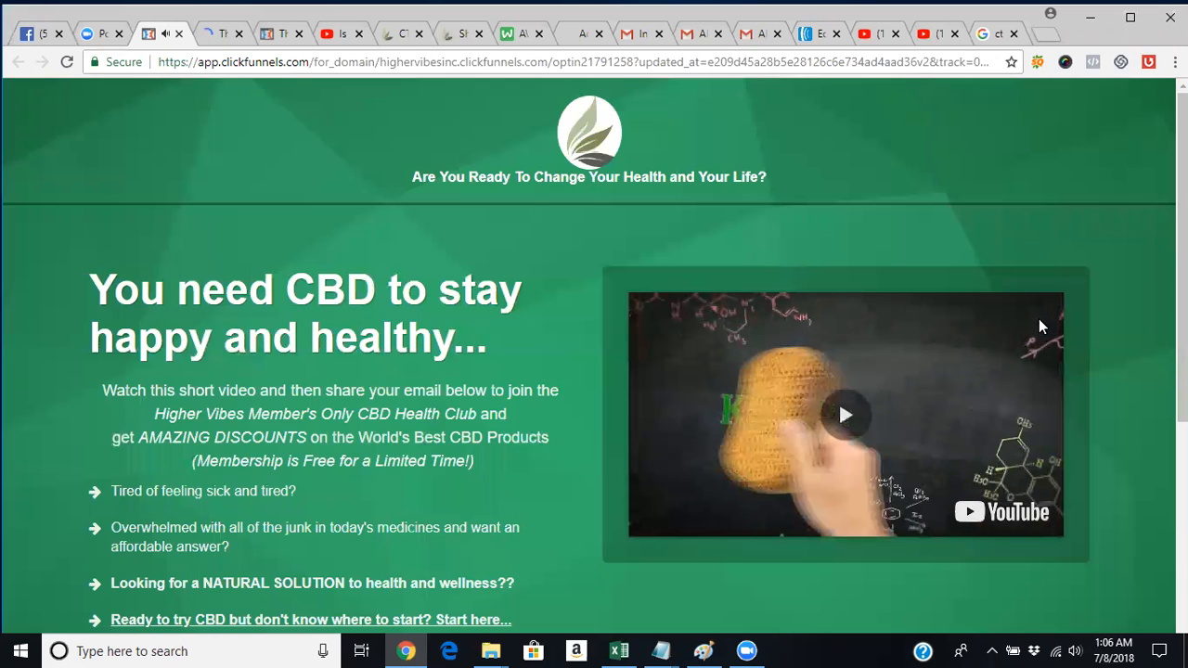
left_click(661, 334)
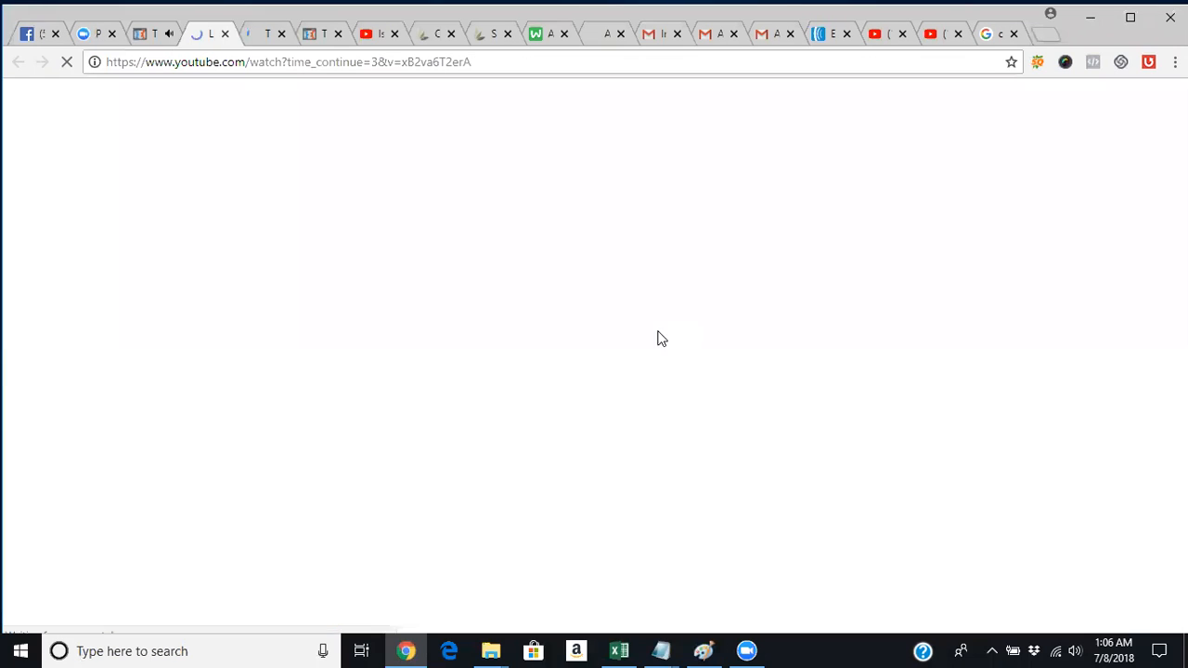
left_click(225, 35)
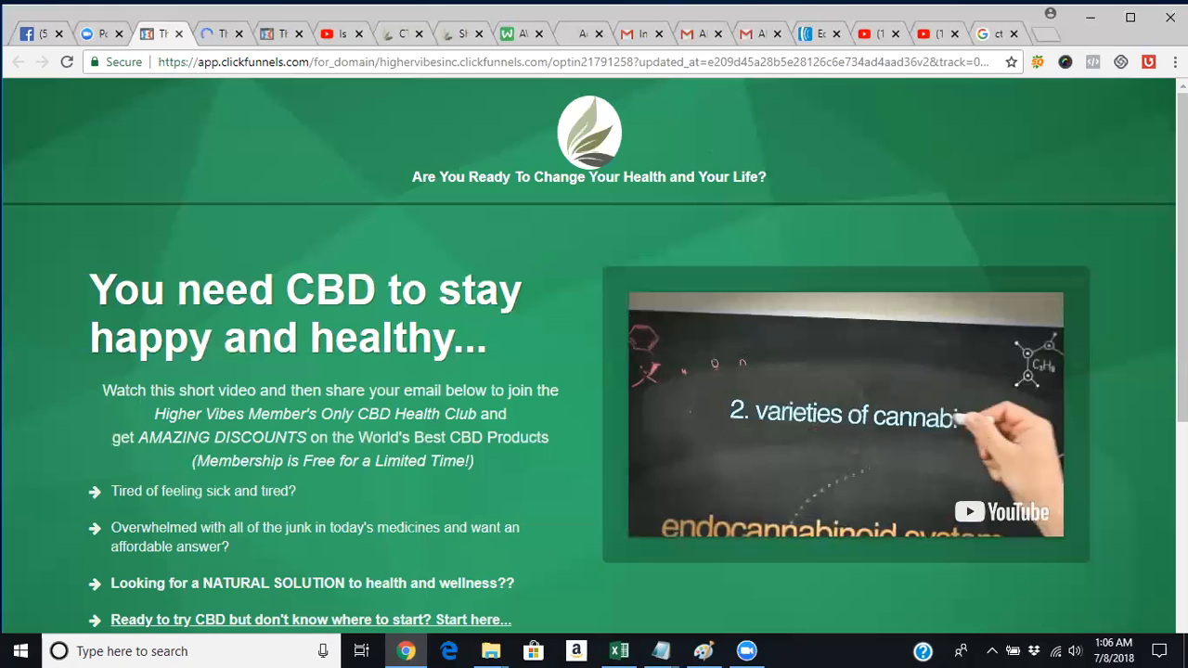
Try the opt-in form's name field on the live page, then return to the editor.
scroll(594, 352, "down", 4)
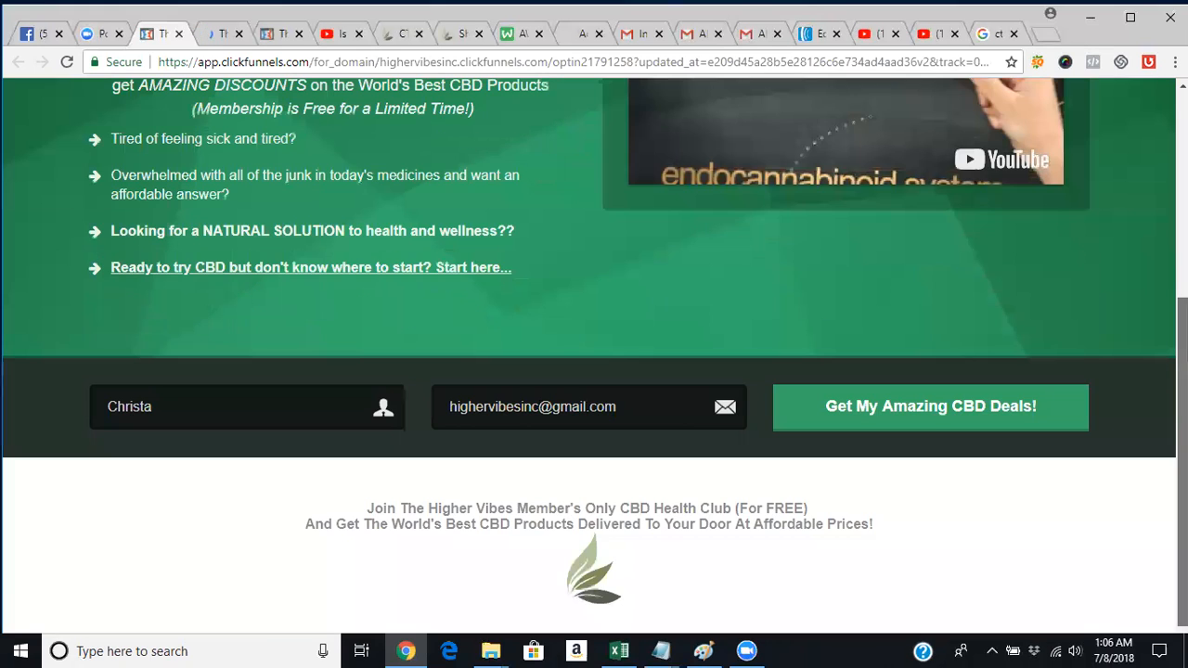
scroll(160, 368, "up", 1)
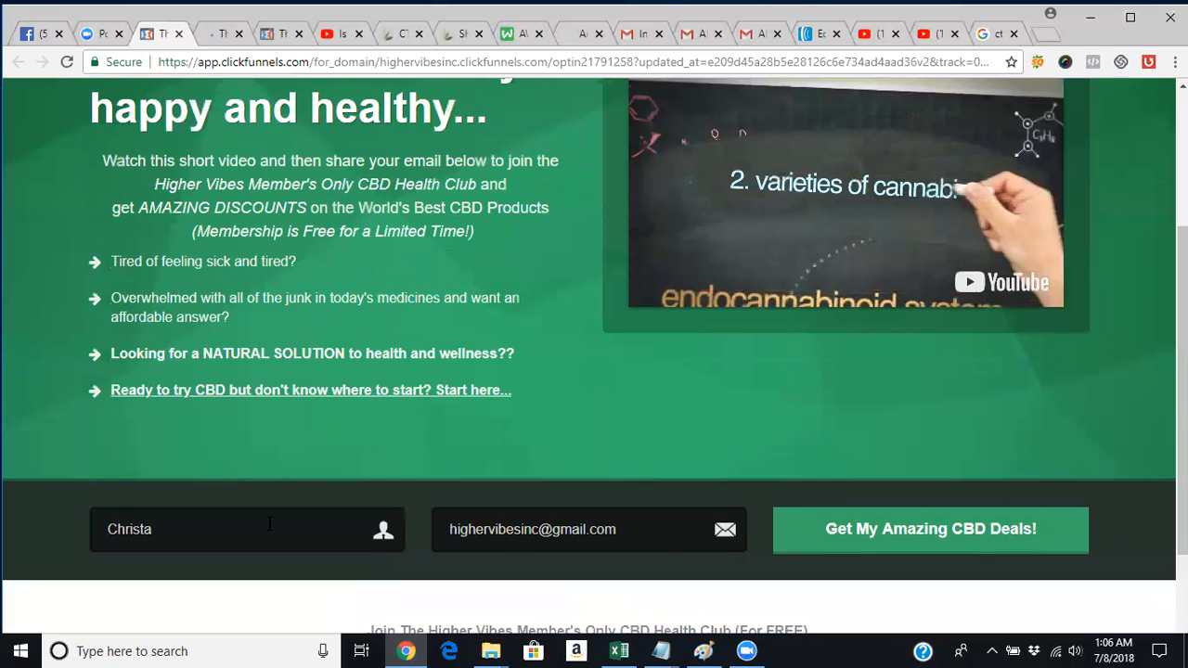
left_click(344, 534)
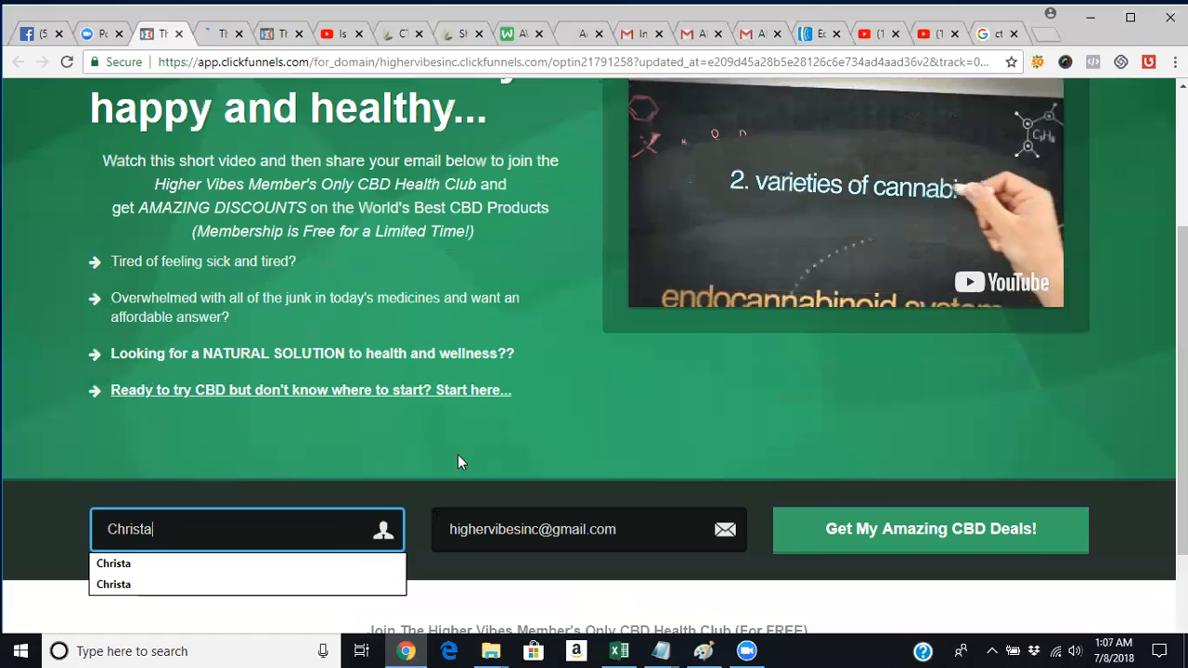
left_click(221, 35)
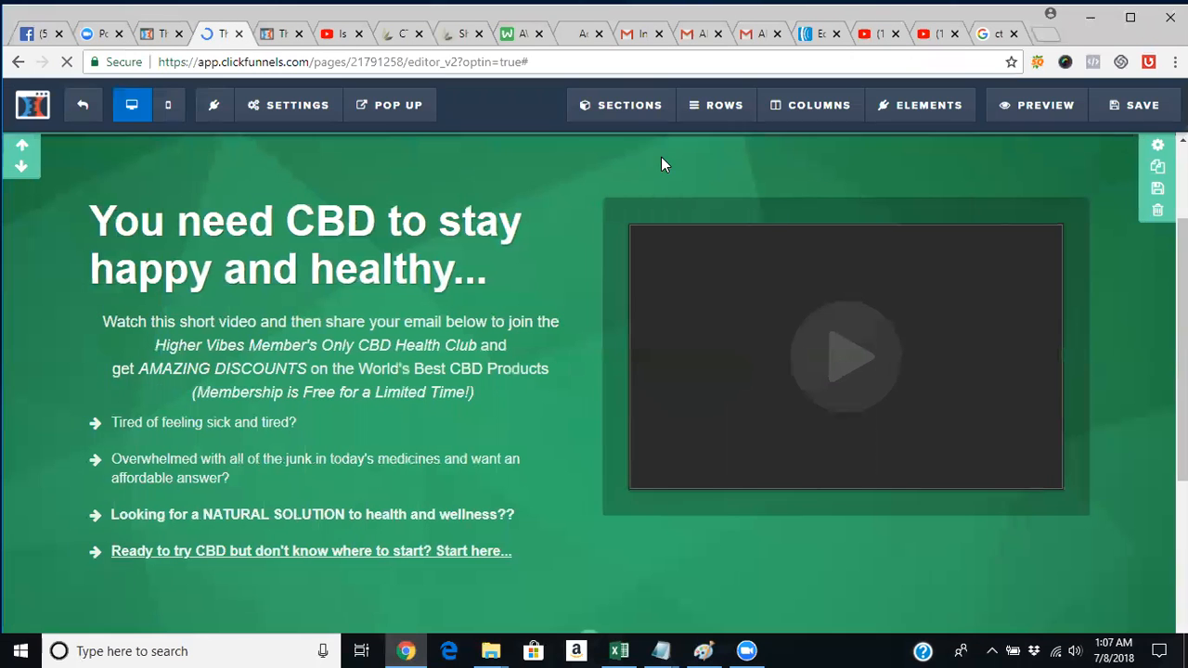
Save the page and confirm 'Get My Amazing CBD Deals!' uses the Submit Order / Submit Form action.
left_click(1143, 107)
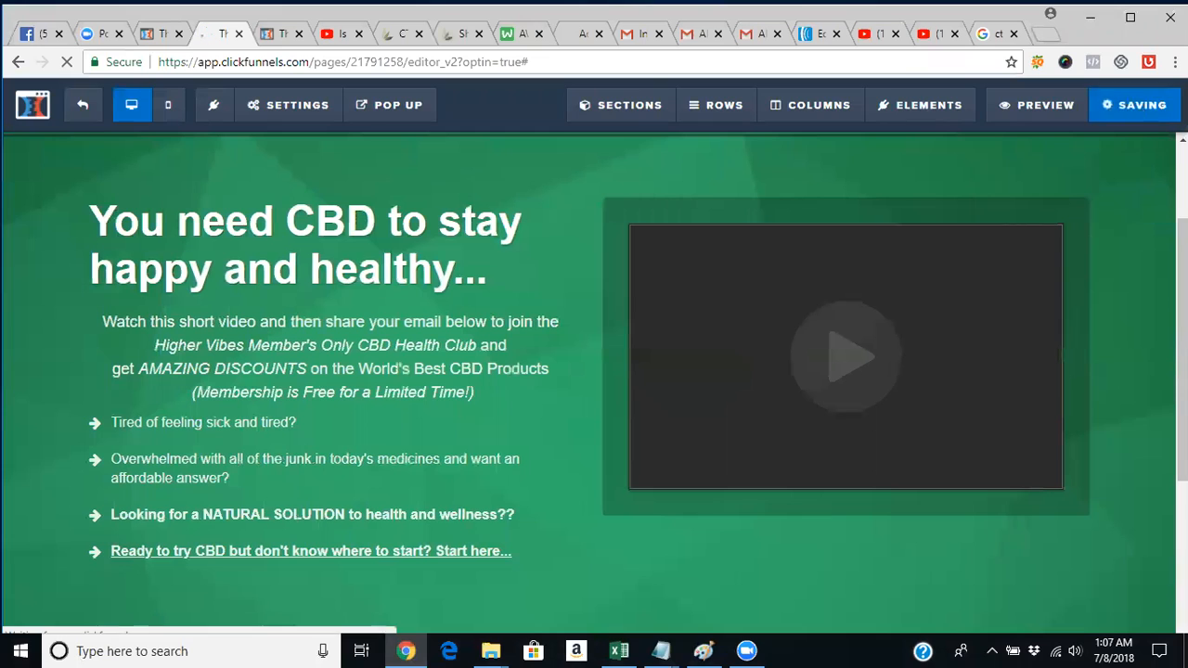
scroll(941, 451, "down", 3)
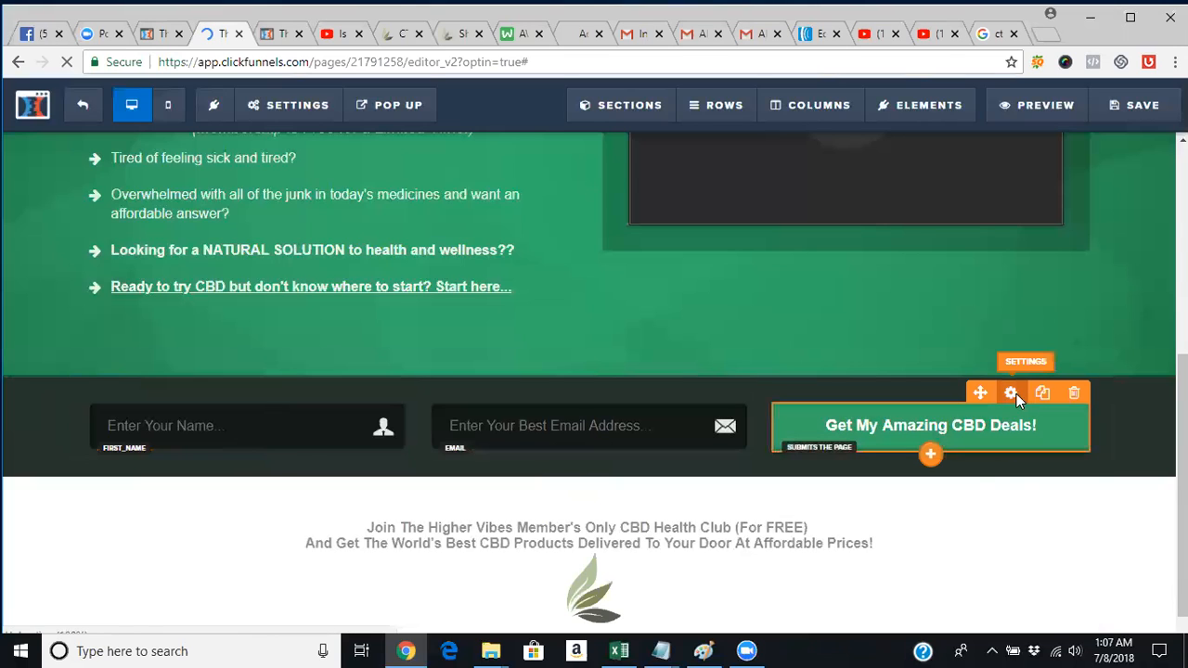
left_click(1012, 393)
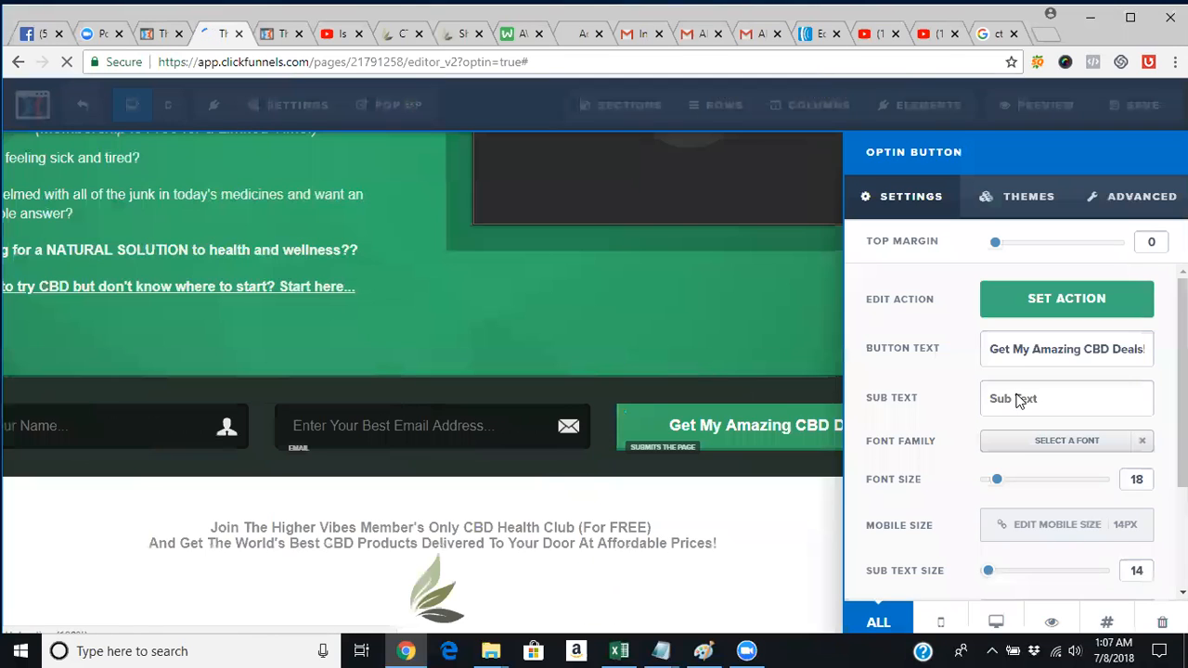
left_click(1055, 316)
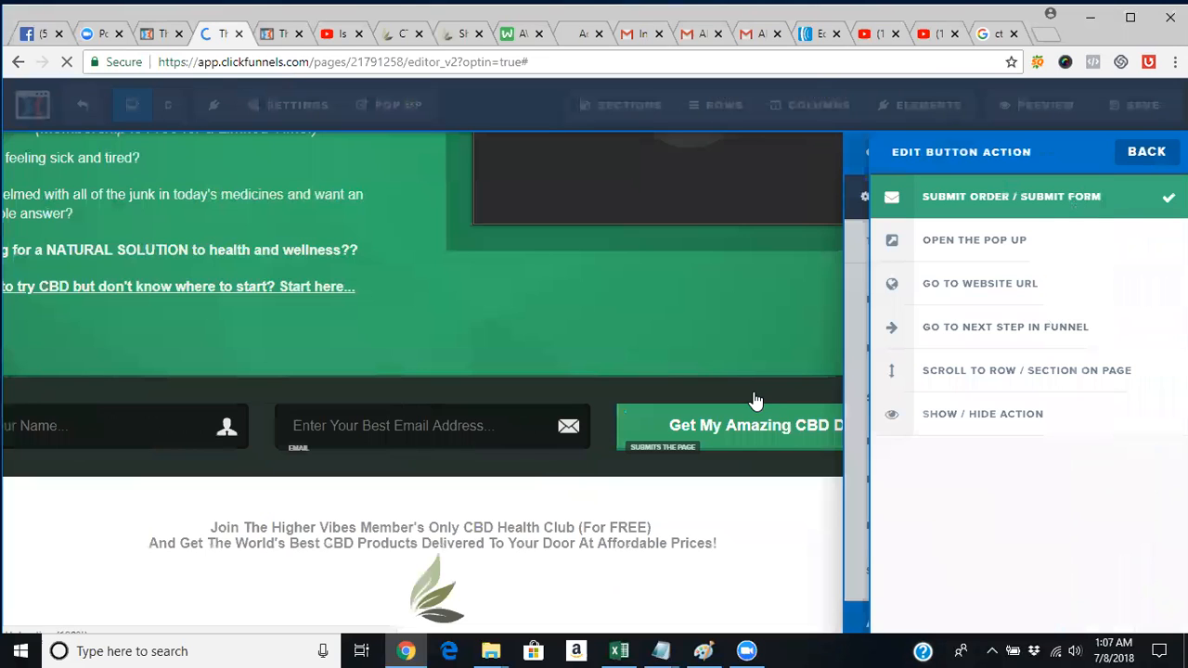
left_click(537, 324)
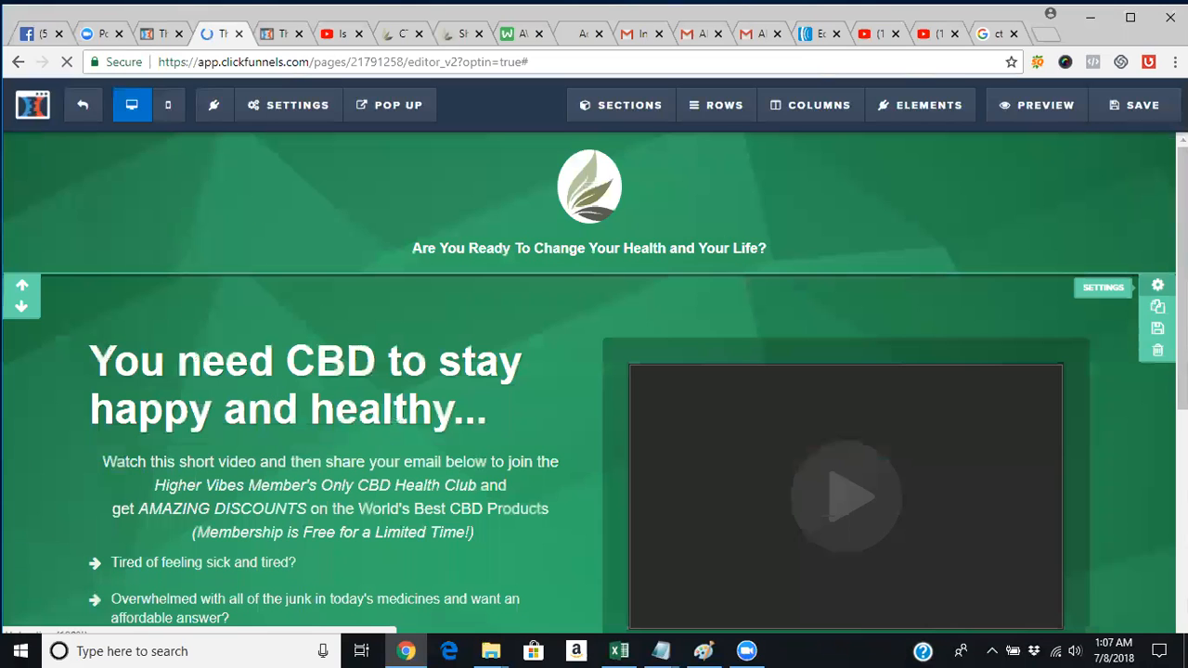
left_click(1156, 283)
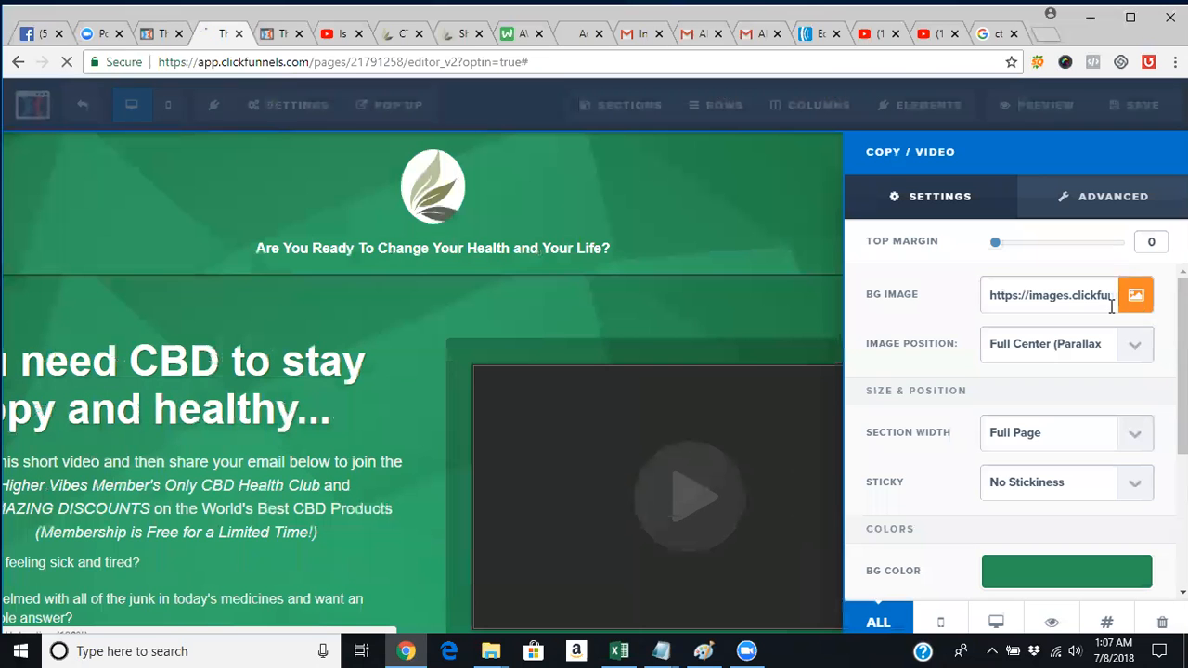
left_click(1129, 306)
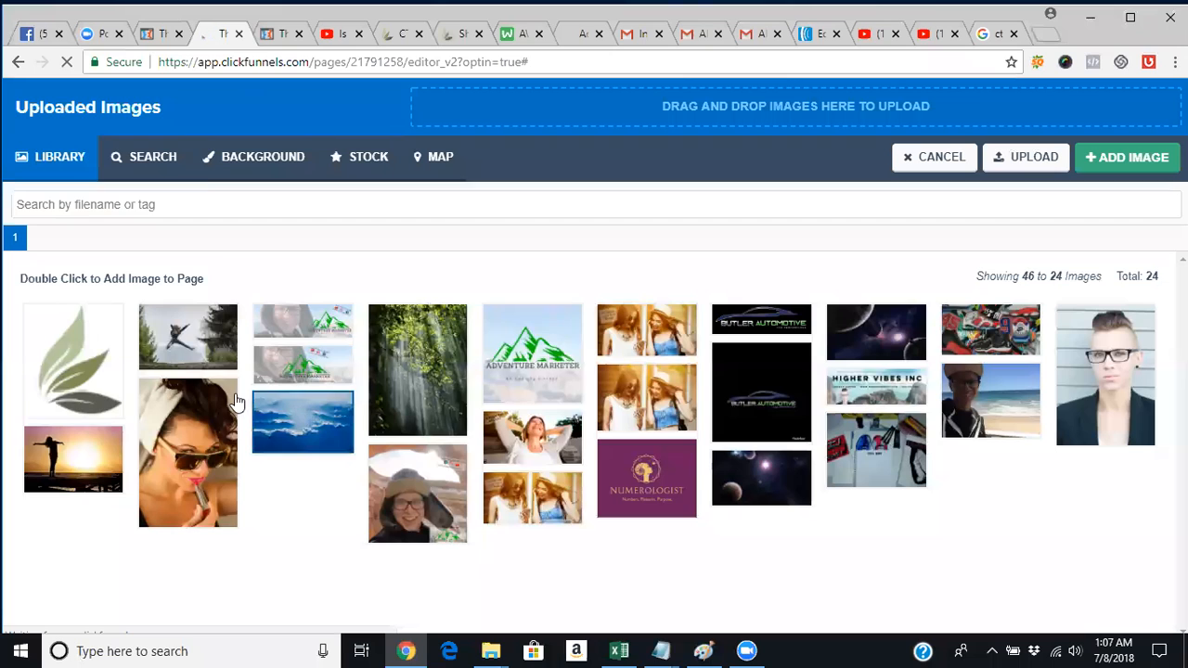
left_click(267, 167)
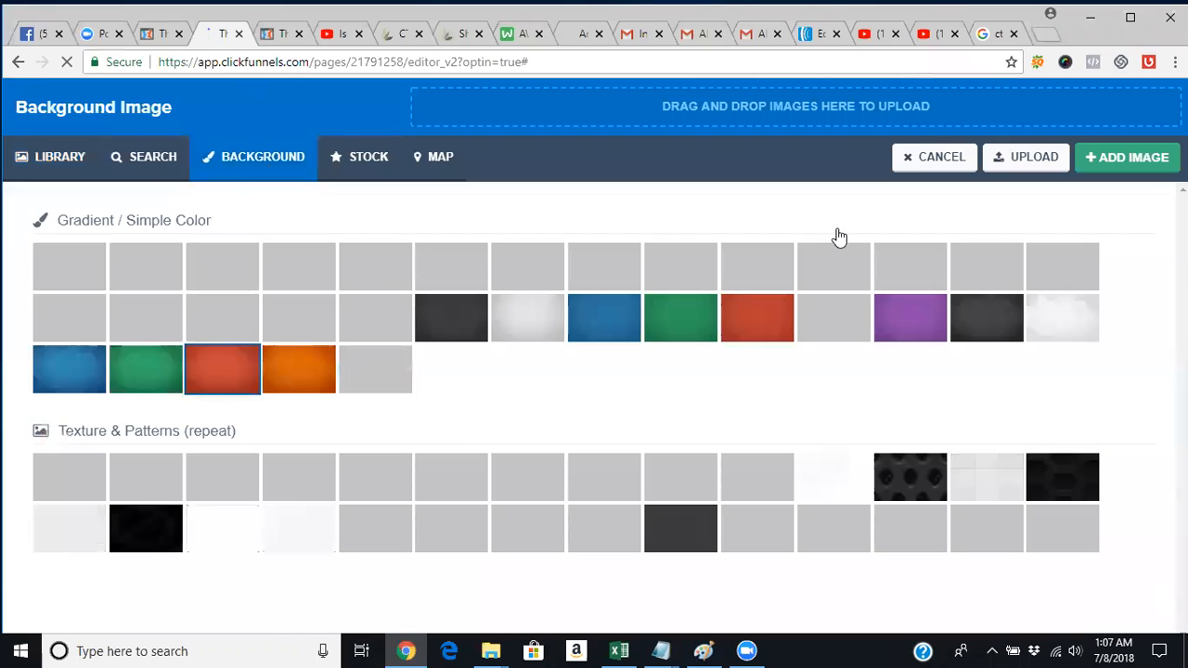
left_click(928, 158)
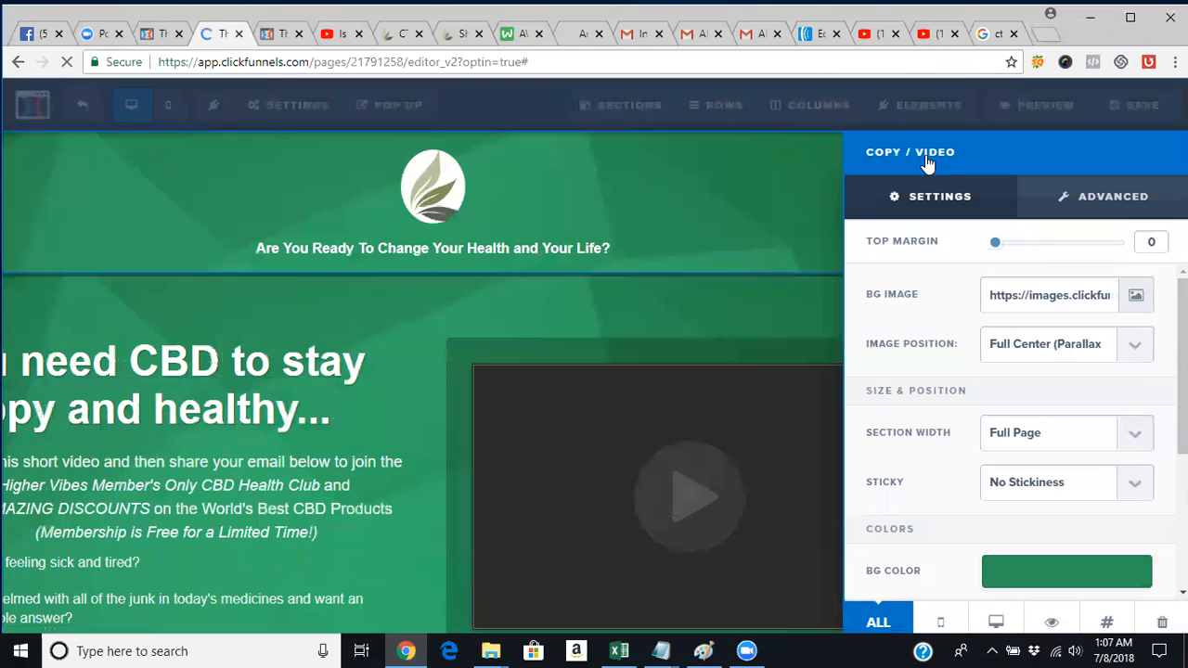
left_click(756, 225)
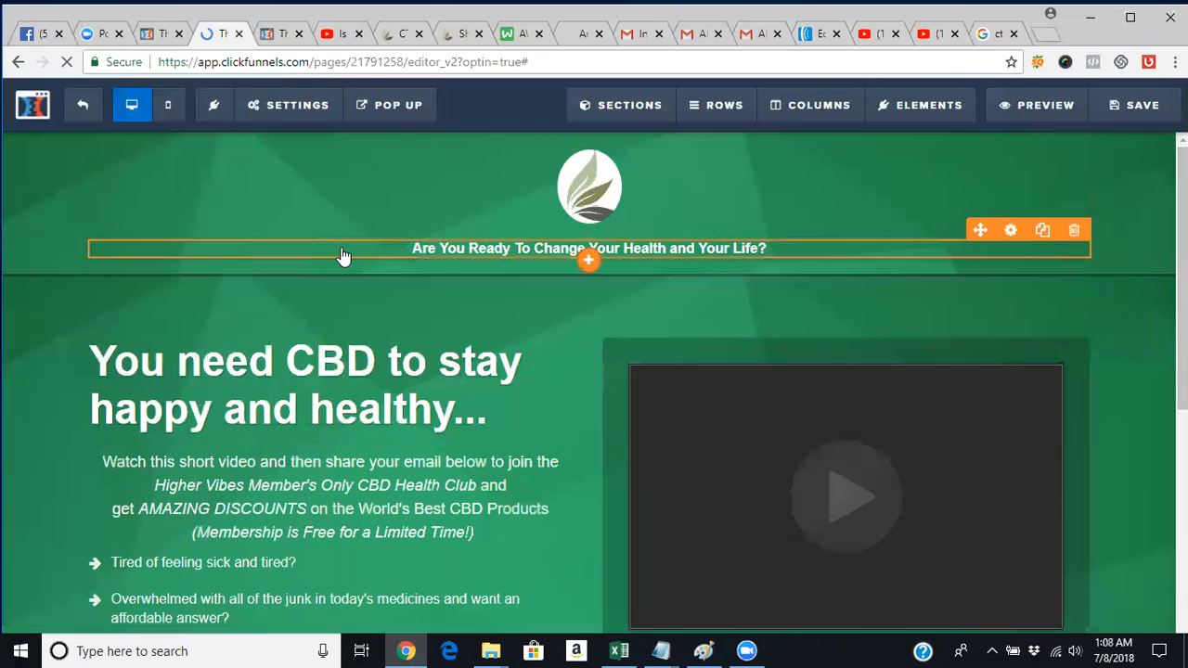
Open Settings > General to see the on-submit redirect, then go to the CTFO websites page.
left_click(312, 115)
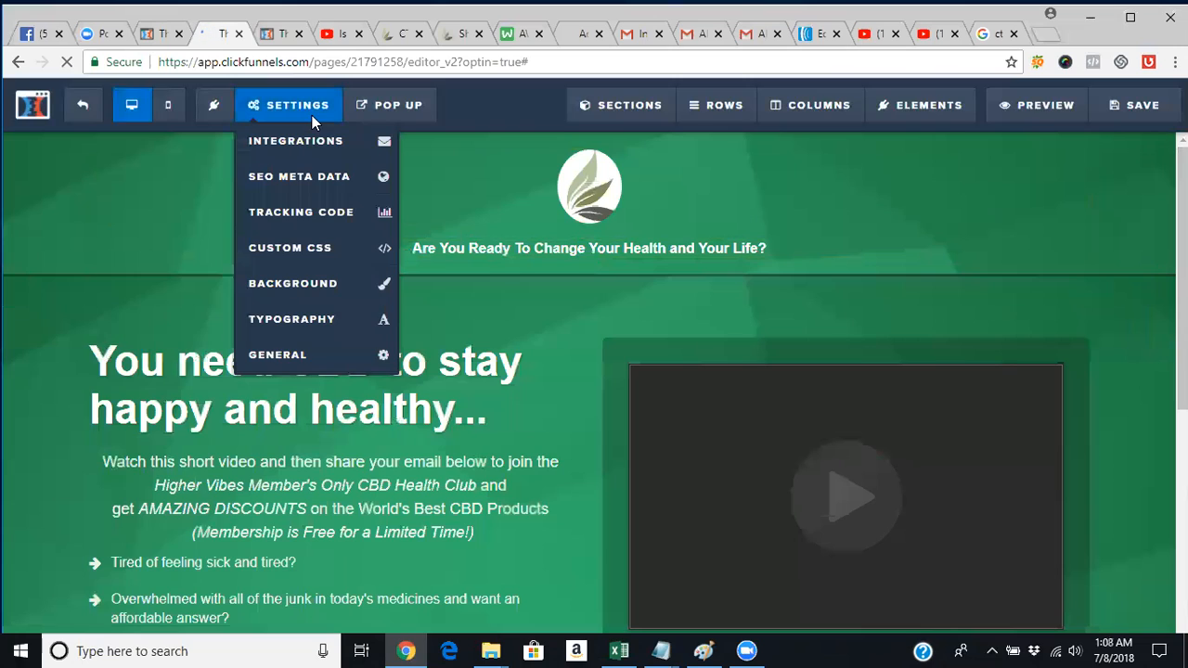
left_click(297, 362)
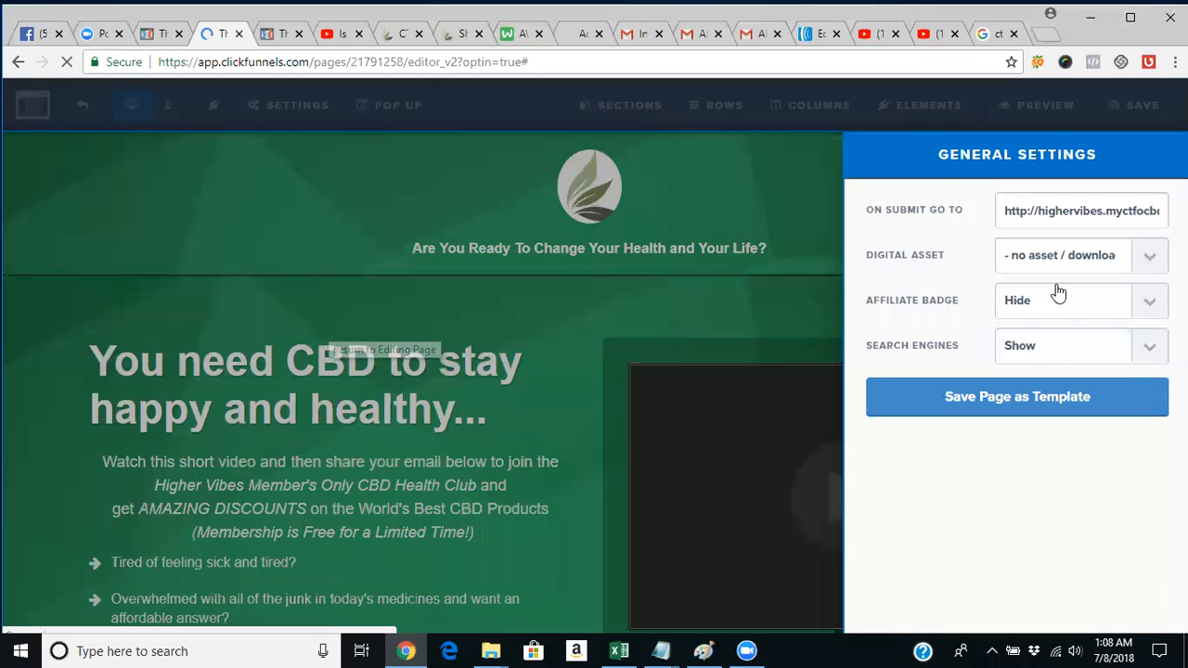
left_click(389, 38)
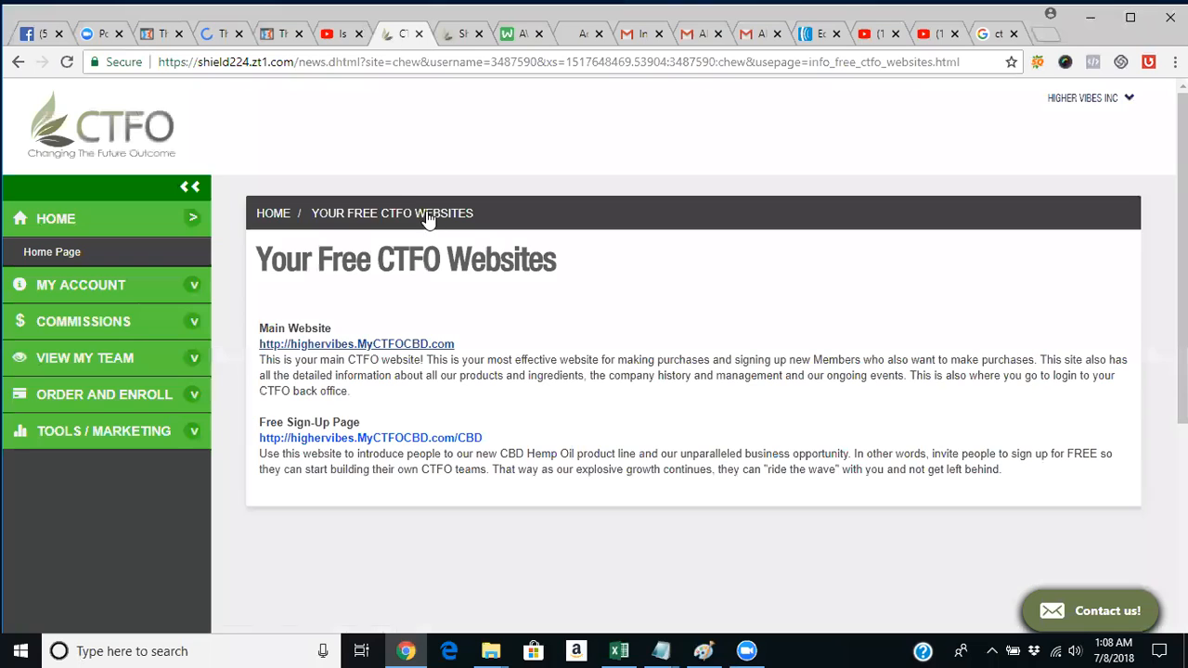
left_click(433, 351)
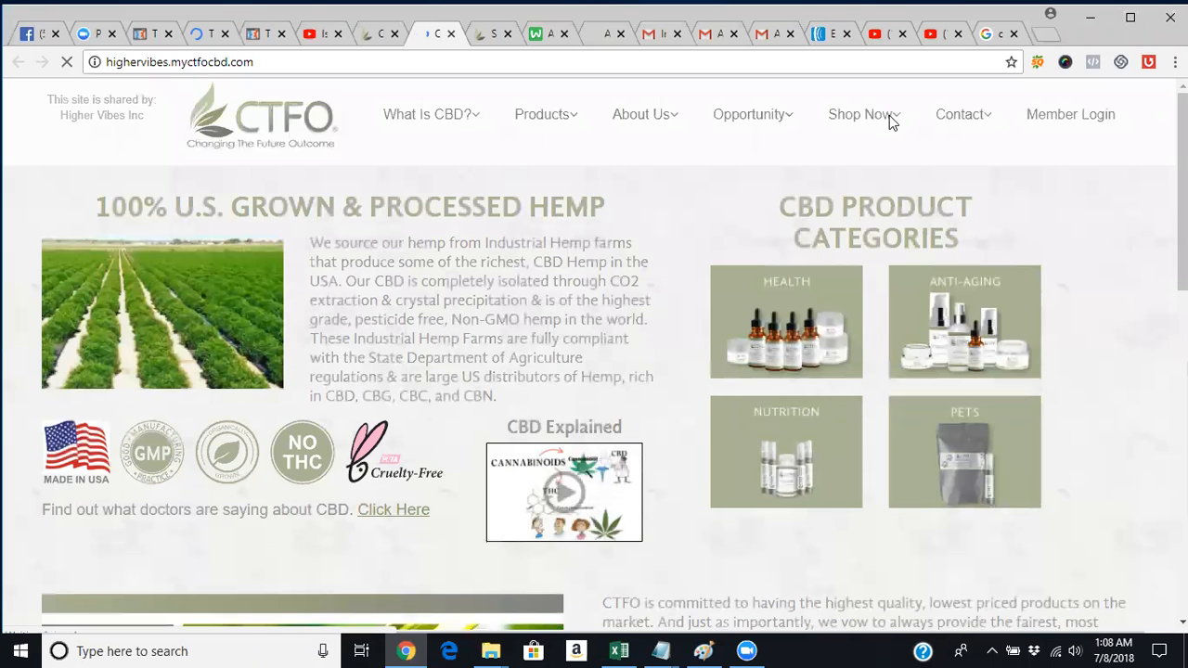
mouse_move(888, 120)
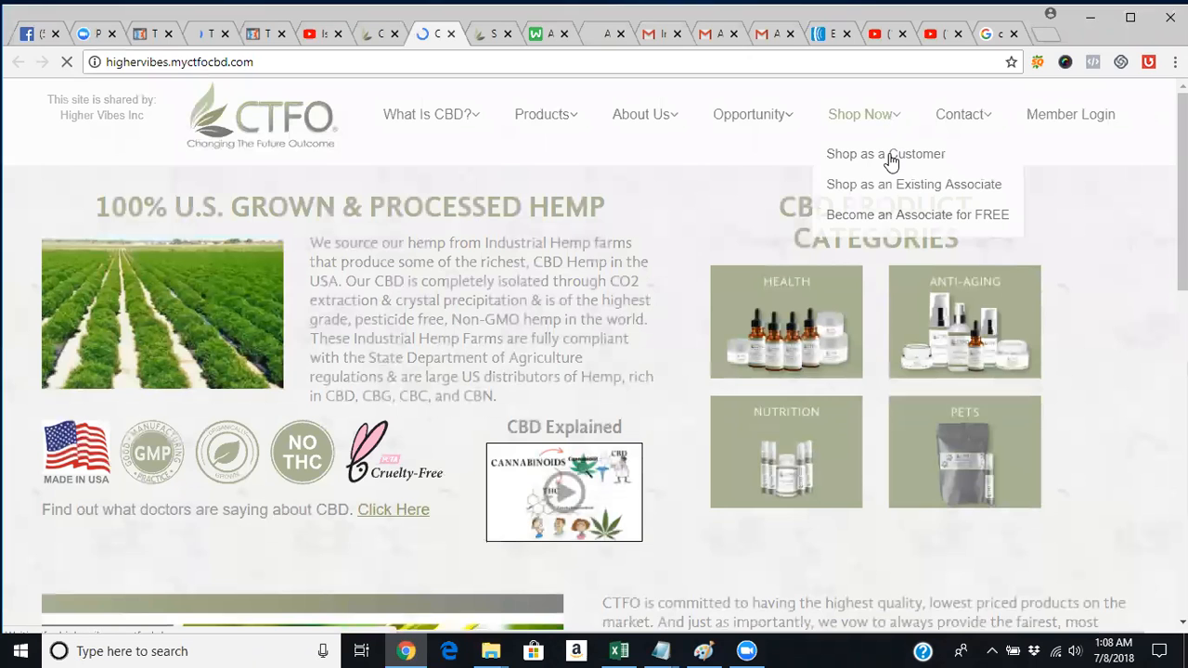
left_click(889, 158)
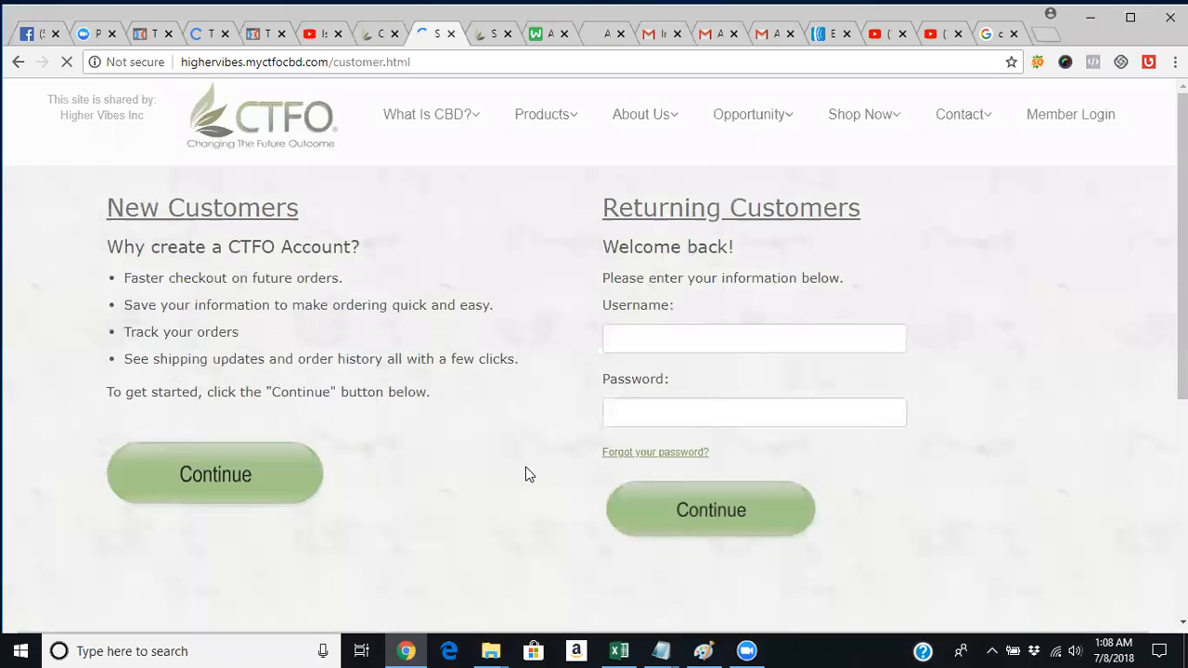
left_click(427, 67)
right_click(426, 68)
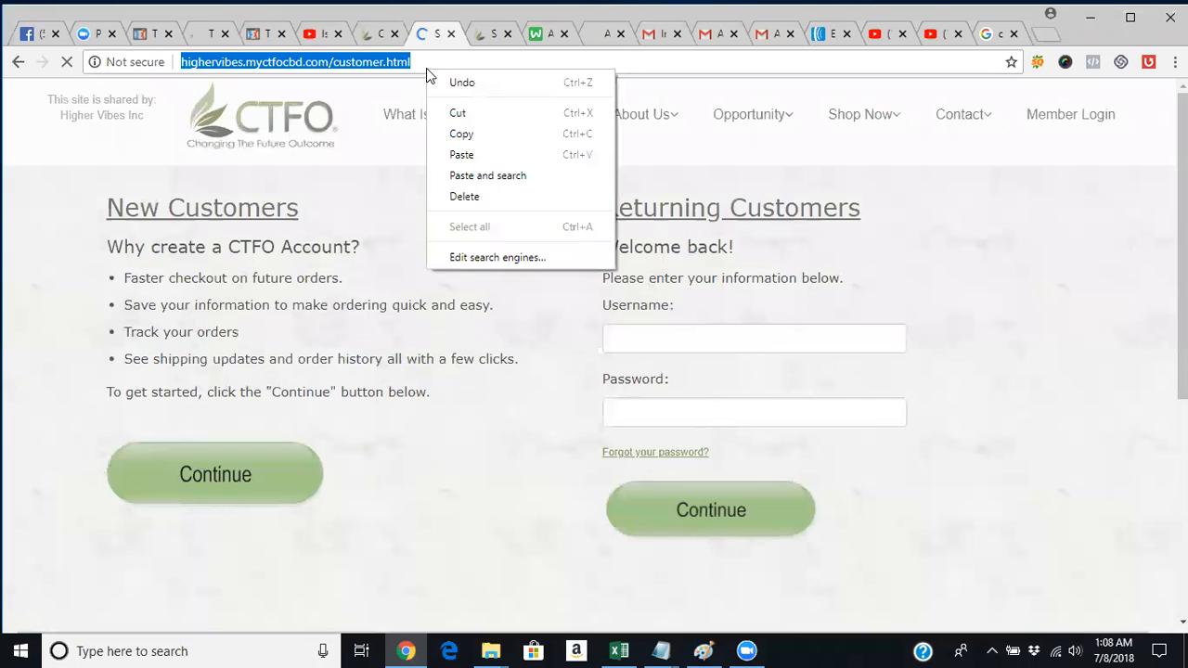
left_click(456, 135)
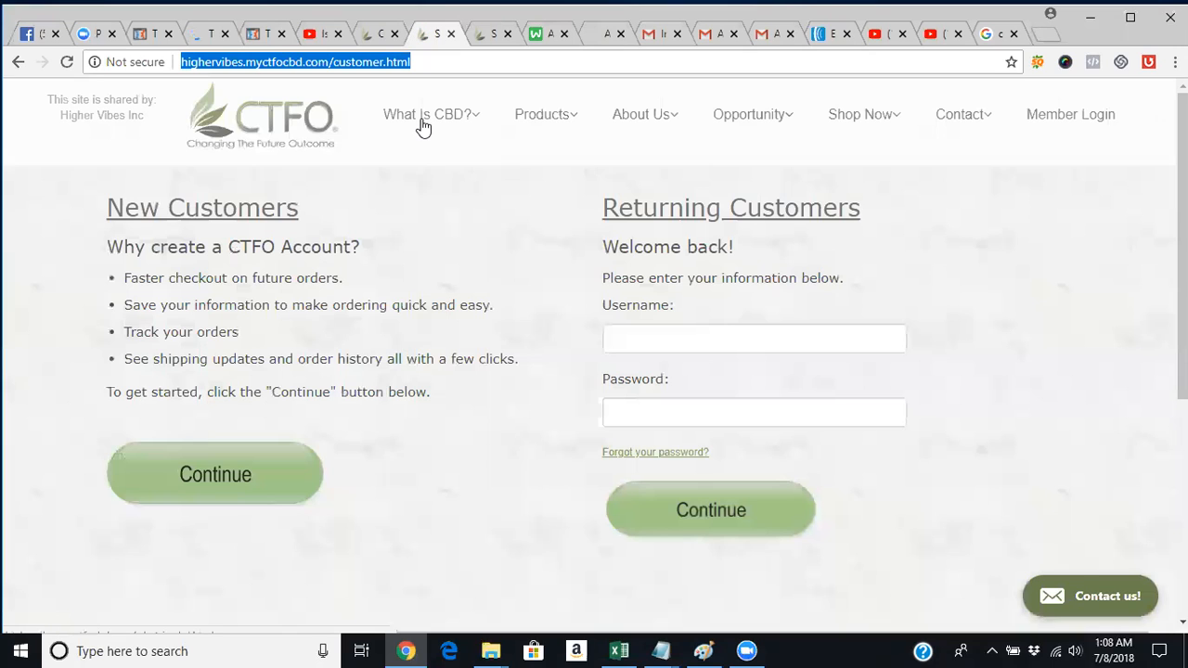
Visit the CTFO home and Management Team pages, then return to the ClickFunnels editor.
left_click(697, 152)
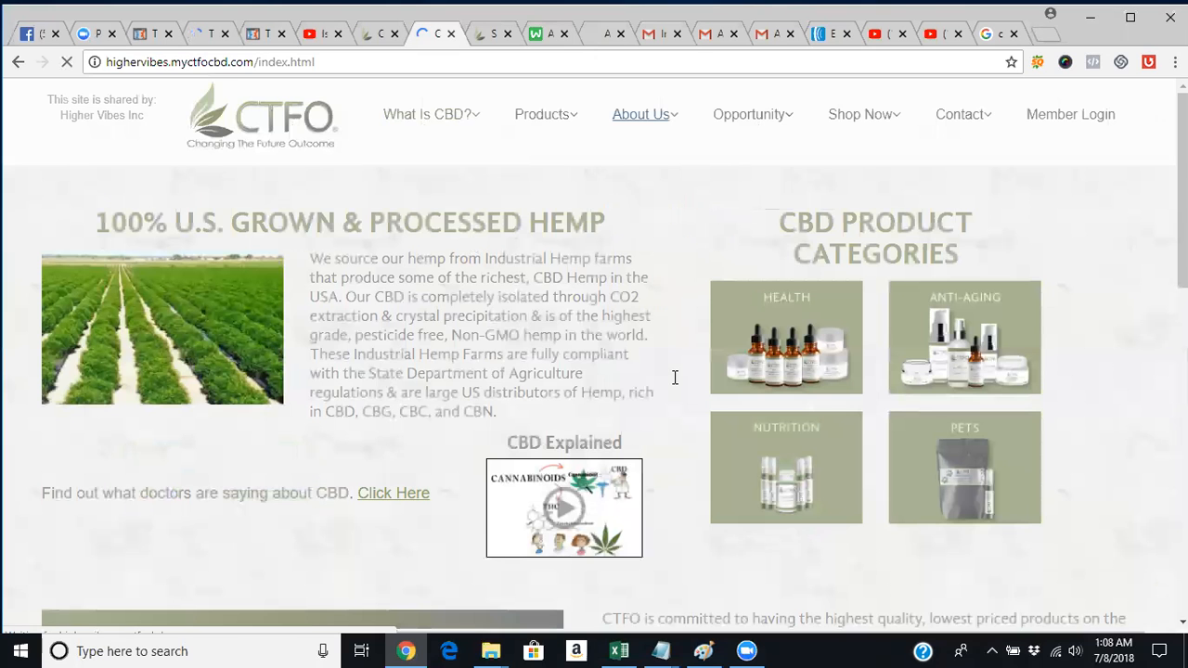
left_click(660, 271)
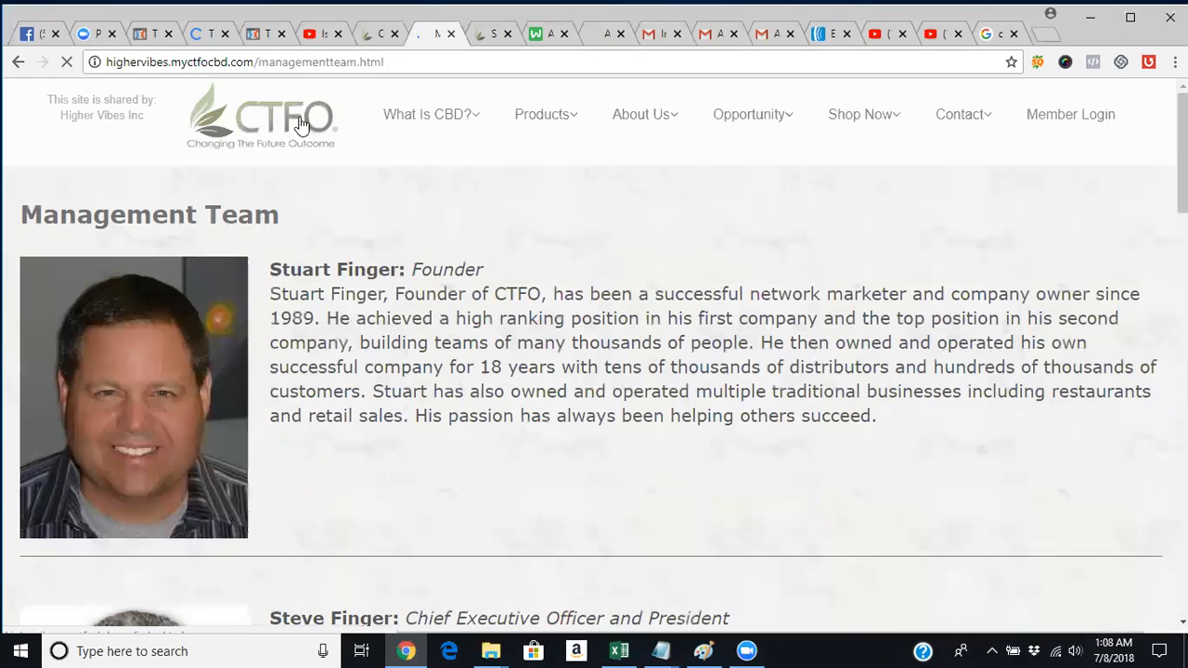
left_click(302, 125)
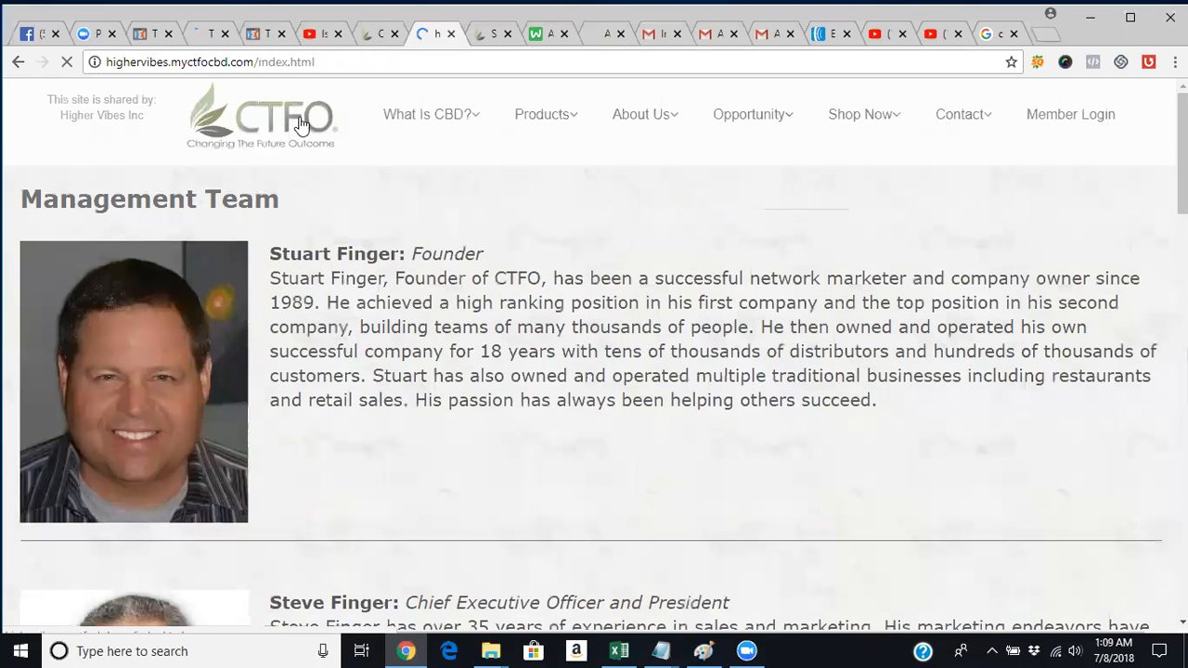
left_click(195, 33)
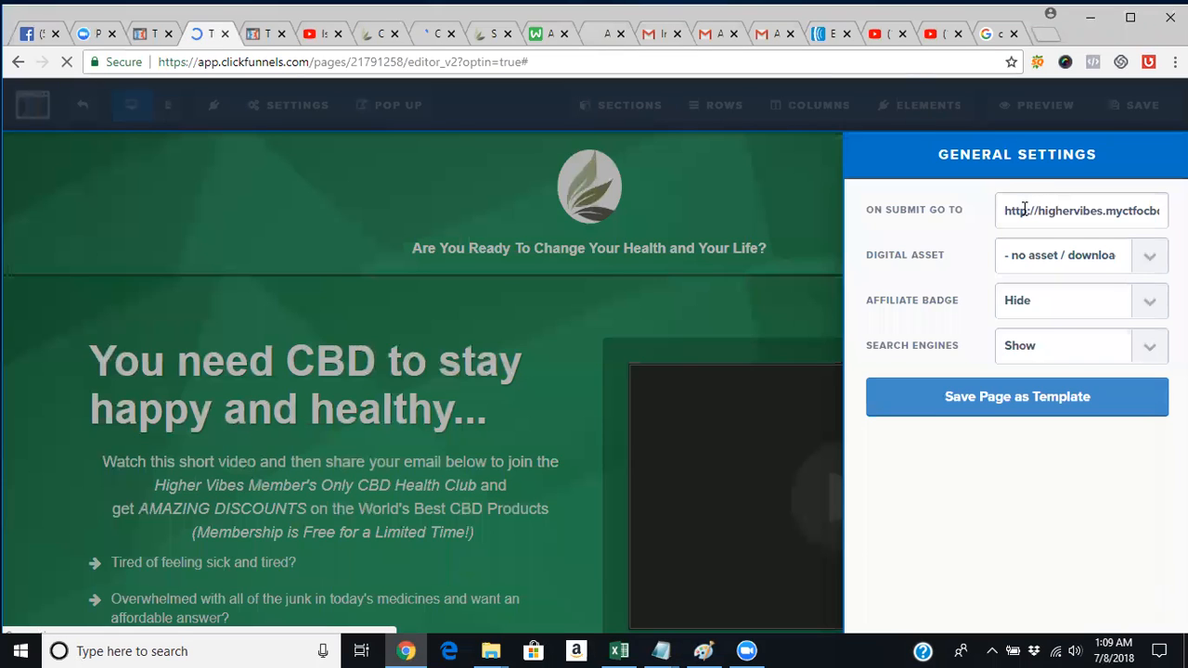
left_click(1024, 209)
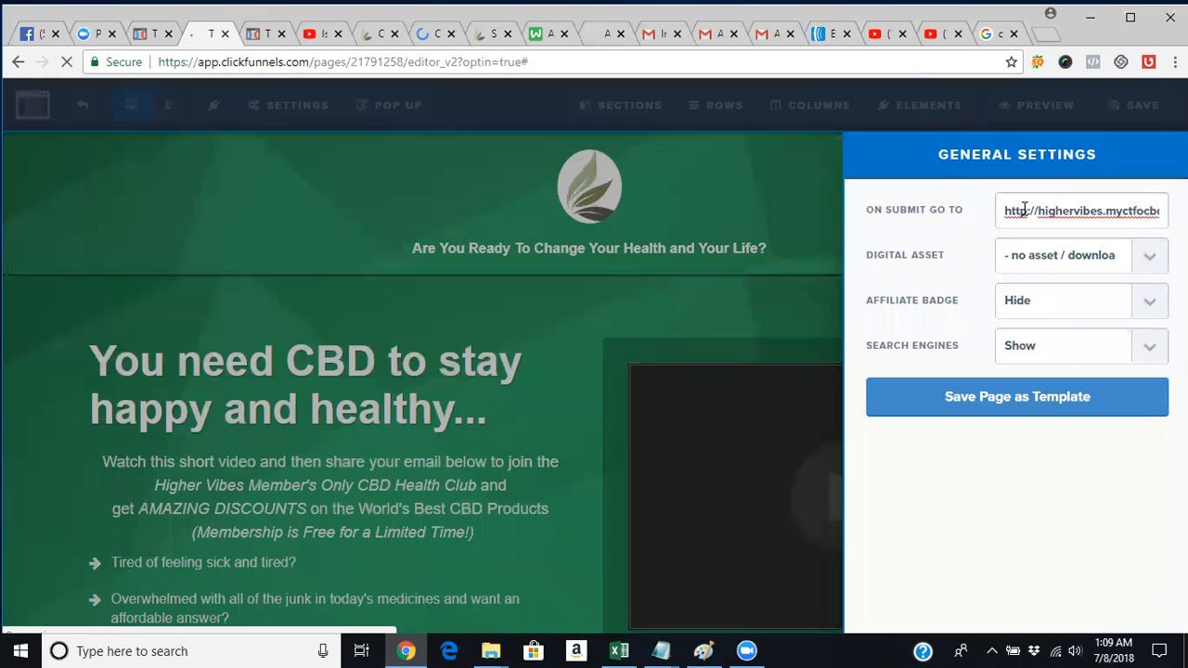
triple_click(1024, 209)
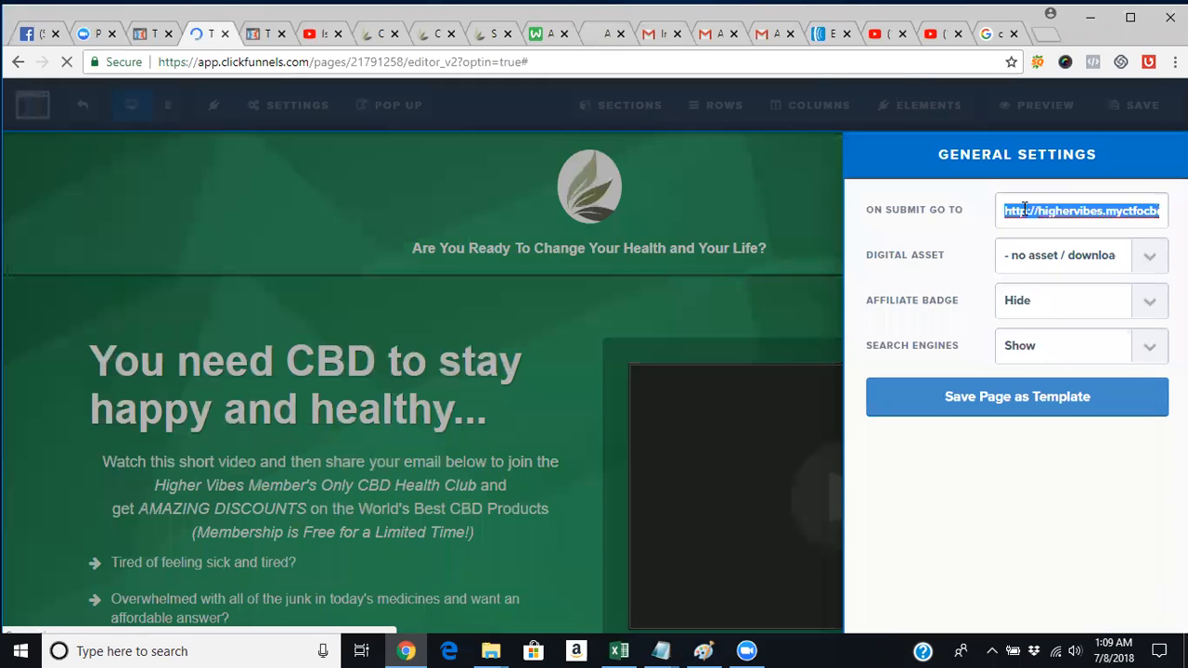
key("BackSpace")
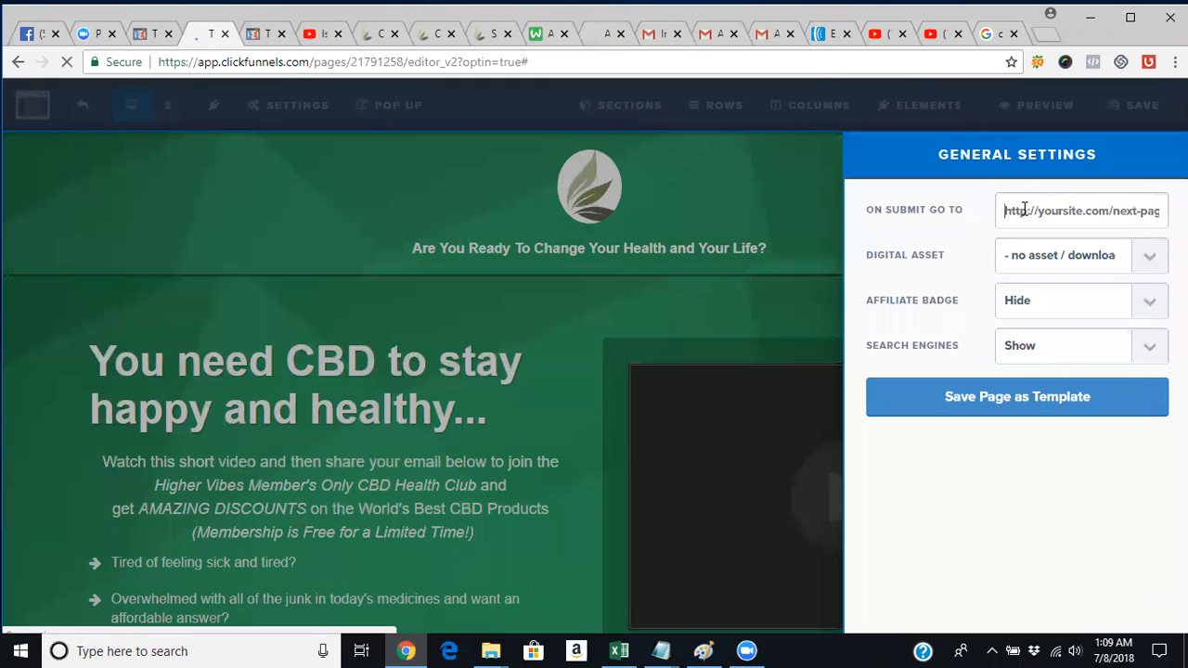
right_click(1079, 219)
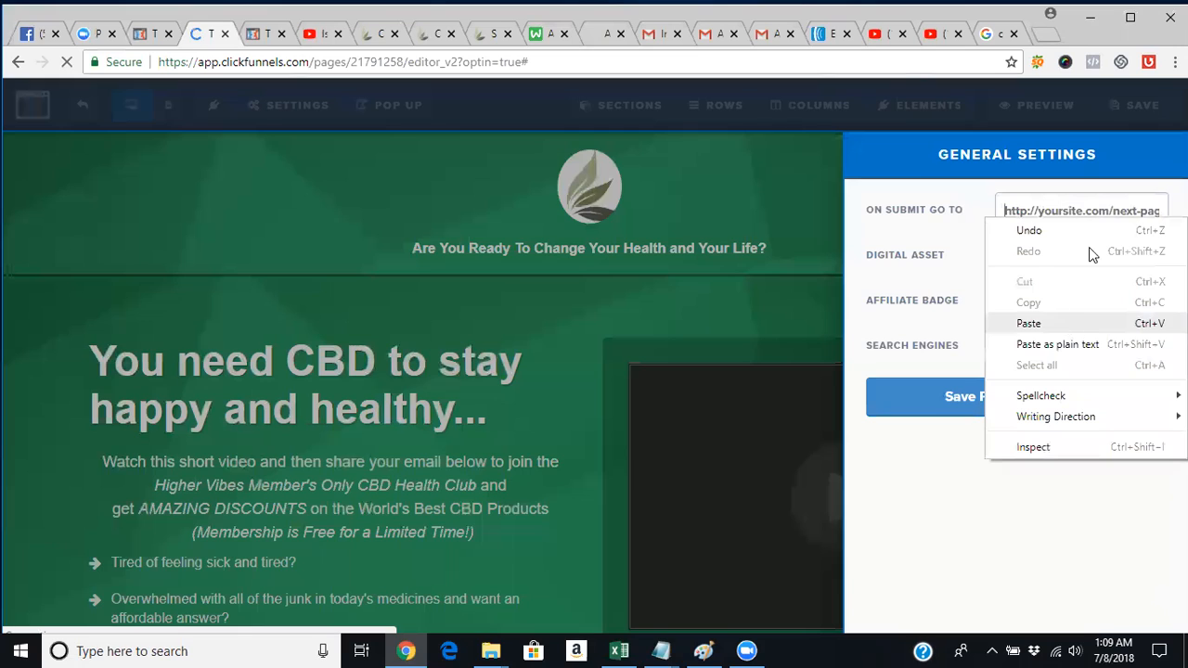
left_click(1060, 326)
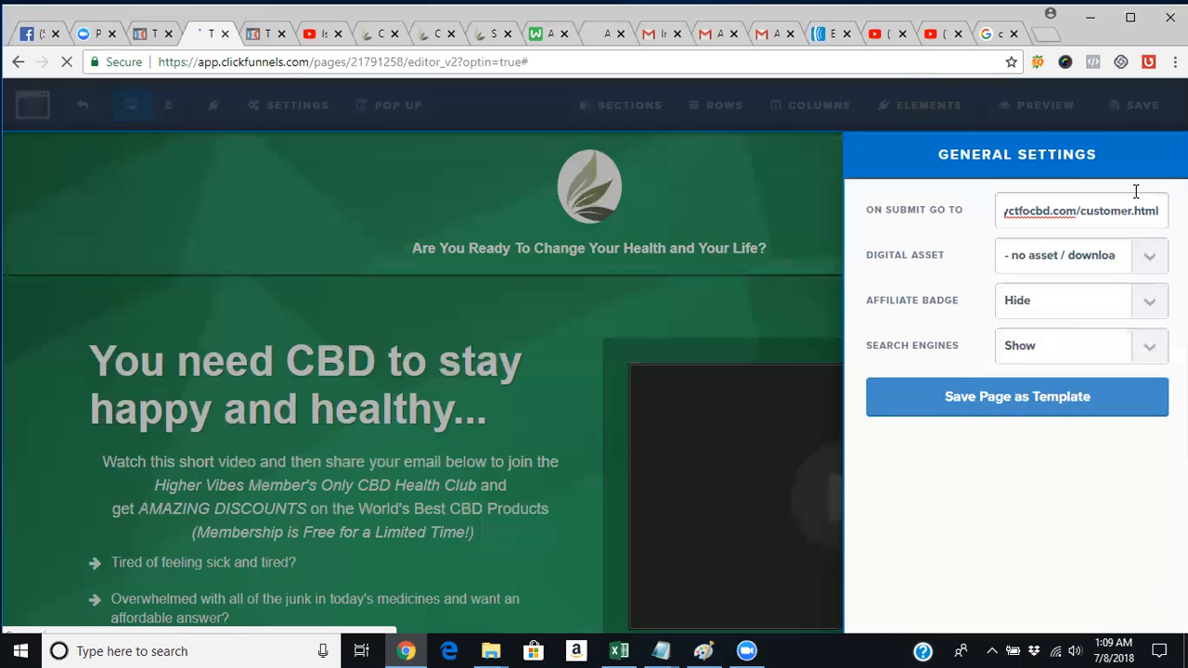
key("BackSpace")
key("BackSpace")
key("BackSpace")
key("BackSpace")
key("BackSpace")
key("BackSpace")
key("BackSpace")
key("BackSpace")
key("BackSpace")
key("BackSpace")
key("BackSpace")
key("BackSpace")
key("BackSpace")
key("BackSpace")
key("BackSpace")
key("BackSpace")
key("BackSpace")
key("BackSpace")
key("BackSpace")
key("BackSpace")
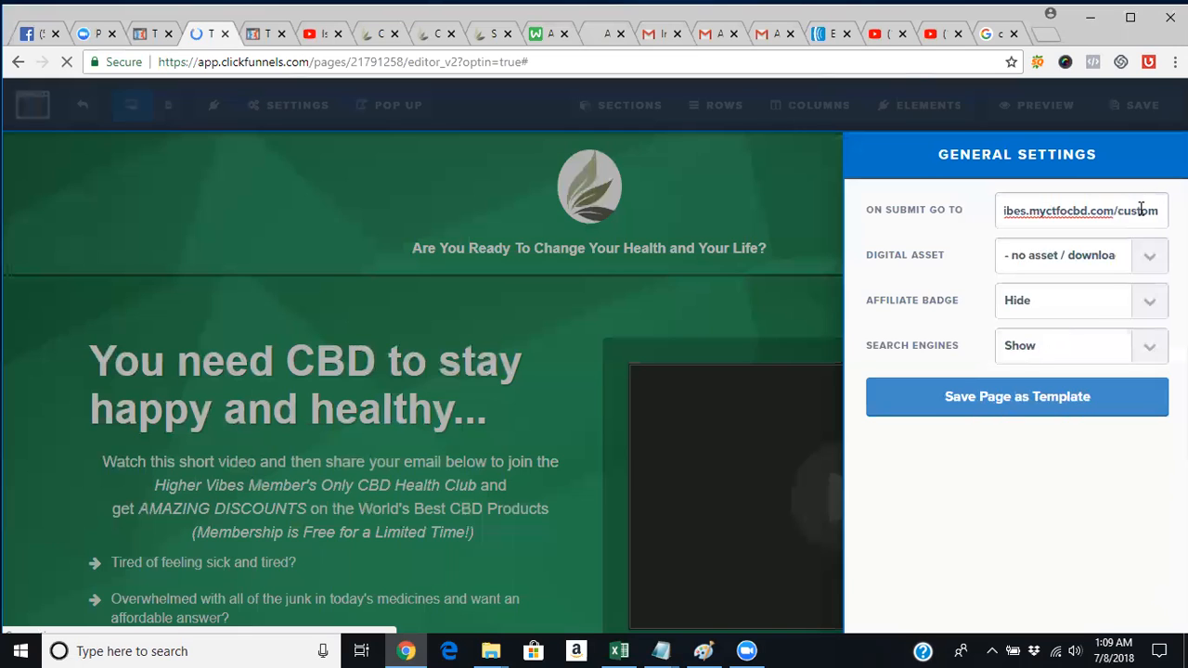
key("BackSpace")
key("BackSpace")
key("BackSpace")
key("BackSpace")
key("BackSpace")
key("BackSpace")
key("BackSpace")
key("BackSpace")
key("BackSpace")
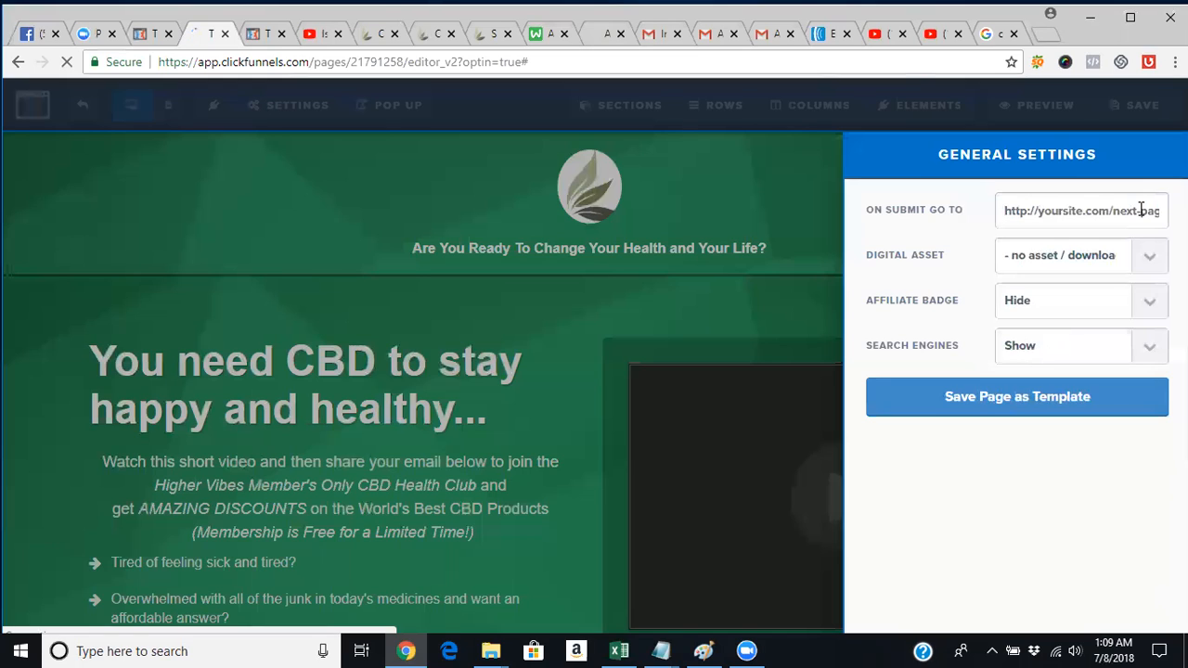
key("ctrl+v")
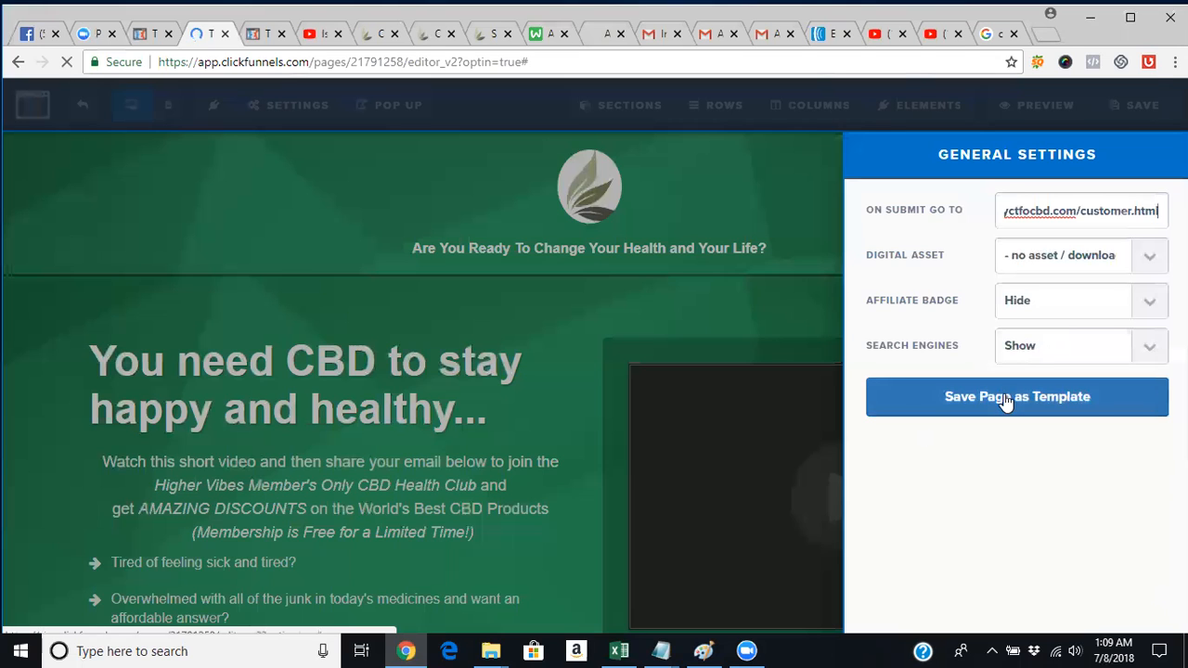
left_click(796, 216)
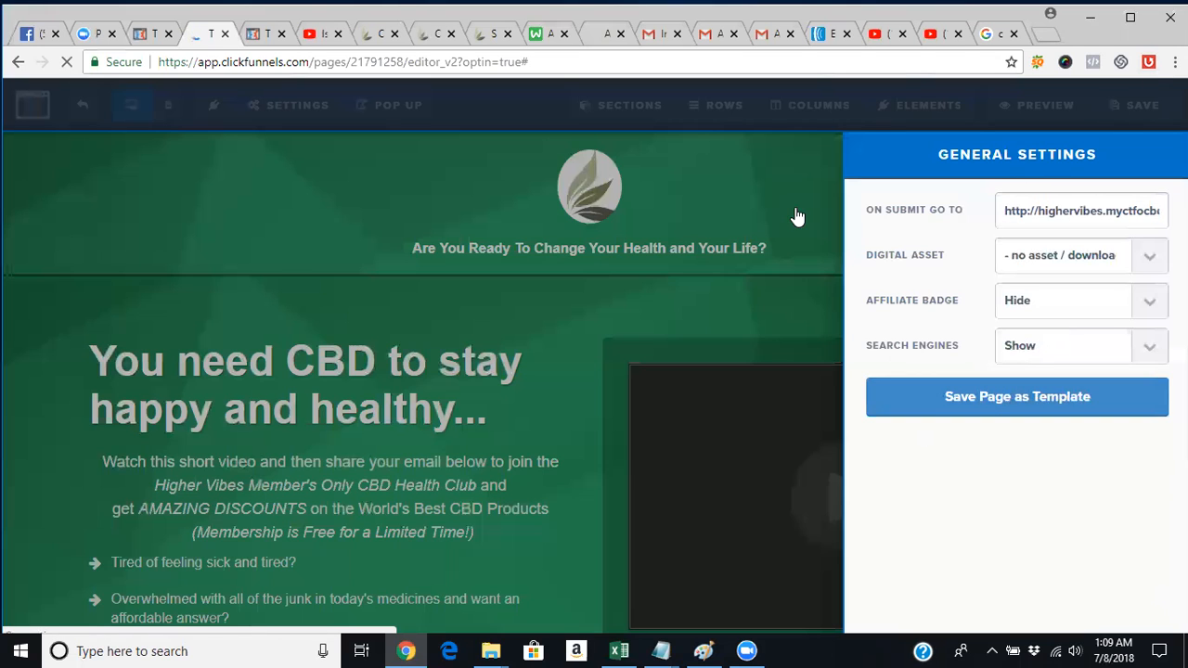
Save the landing page and confirm the 'Get My Amazing CBD Deals!' button action is Submit Order / Submit Form.
left_click(1131, 118)
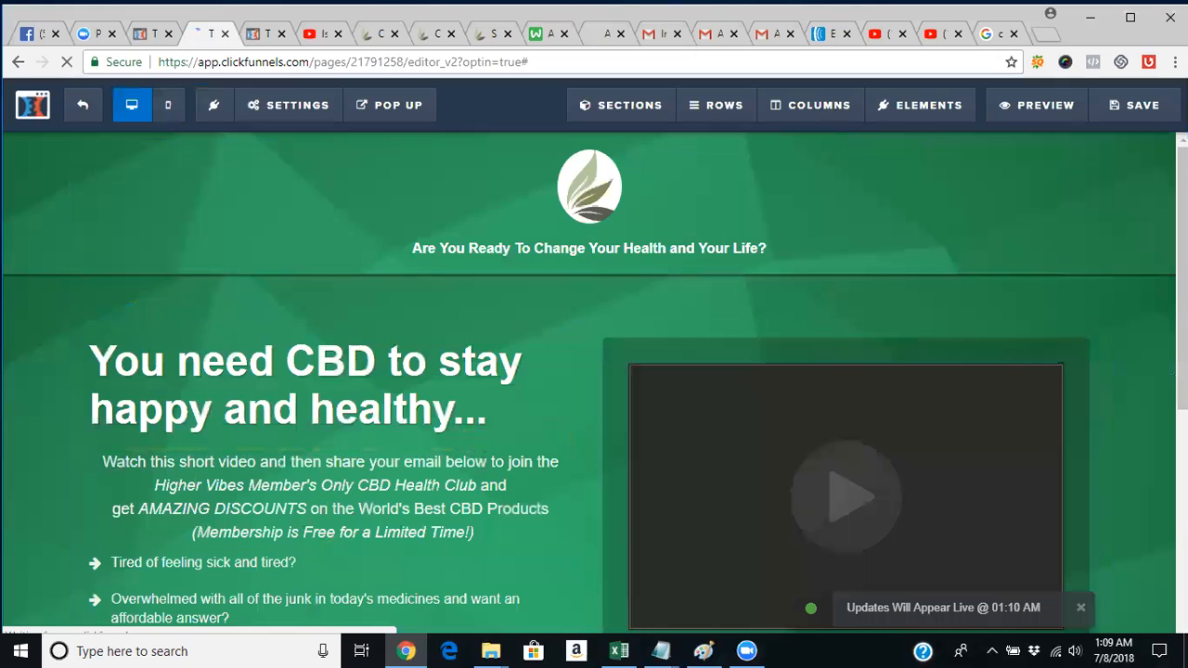
scroll(1005, 533, "down", 4)
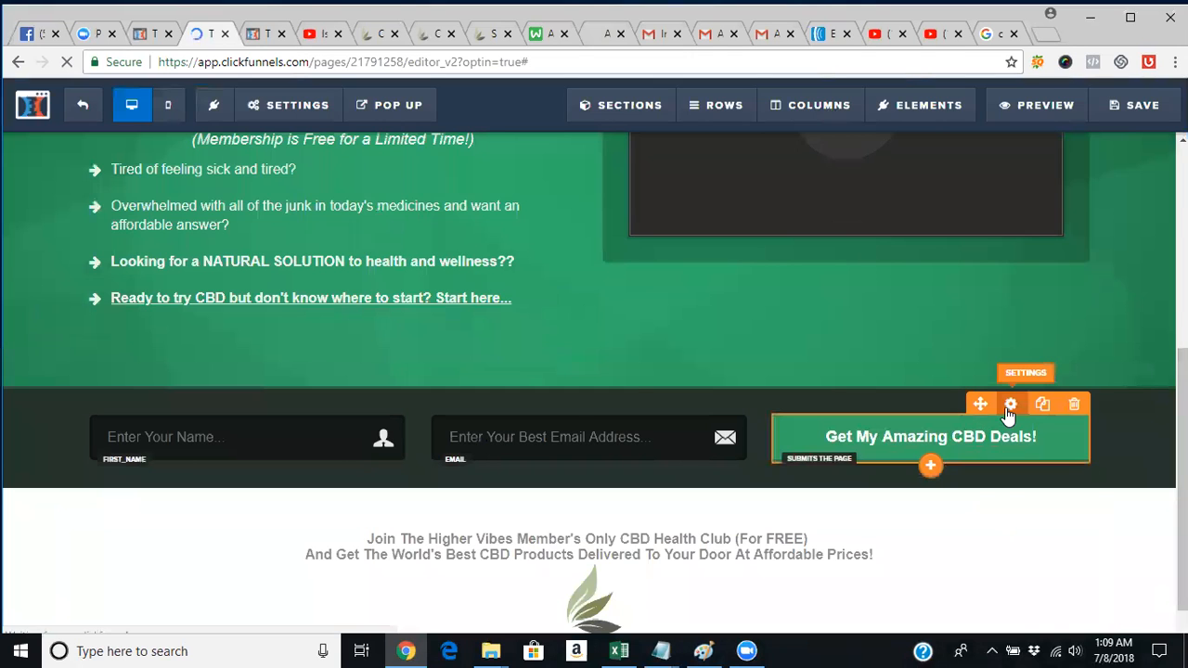
left_click(1009, 406)
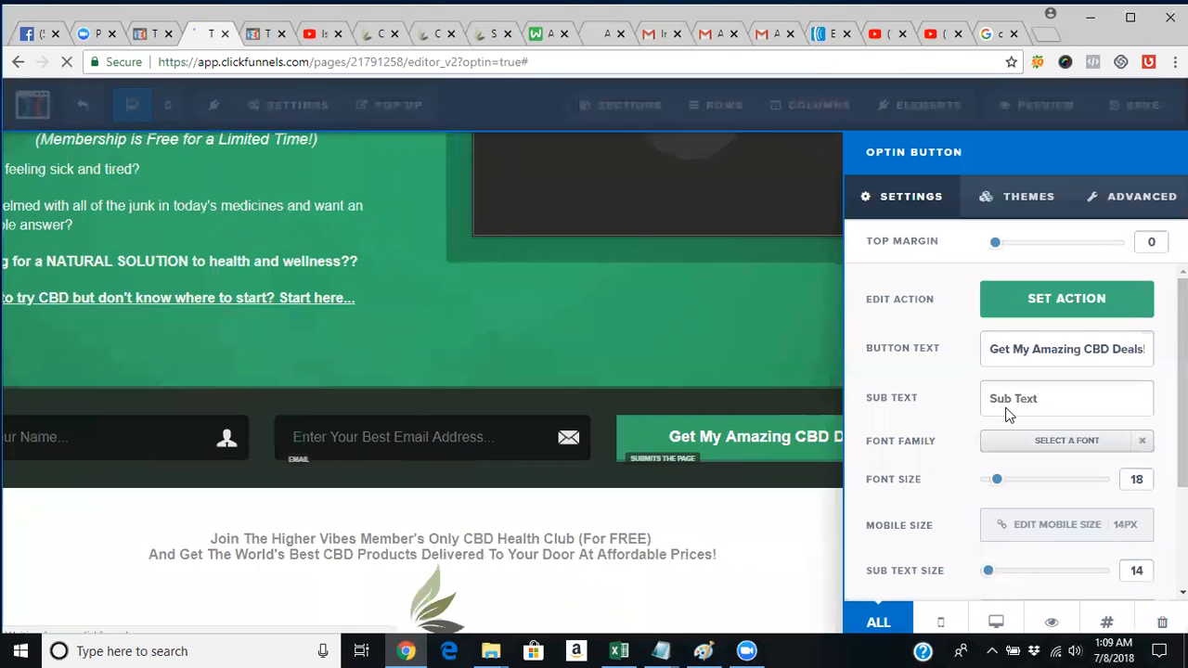
triple_click(1095, 351)
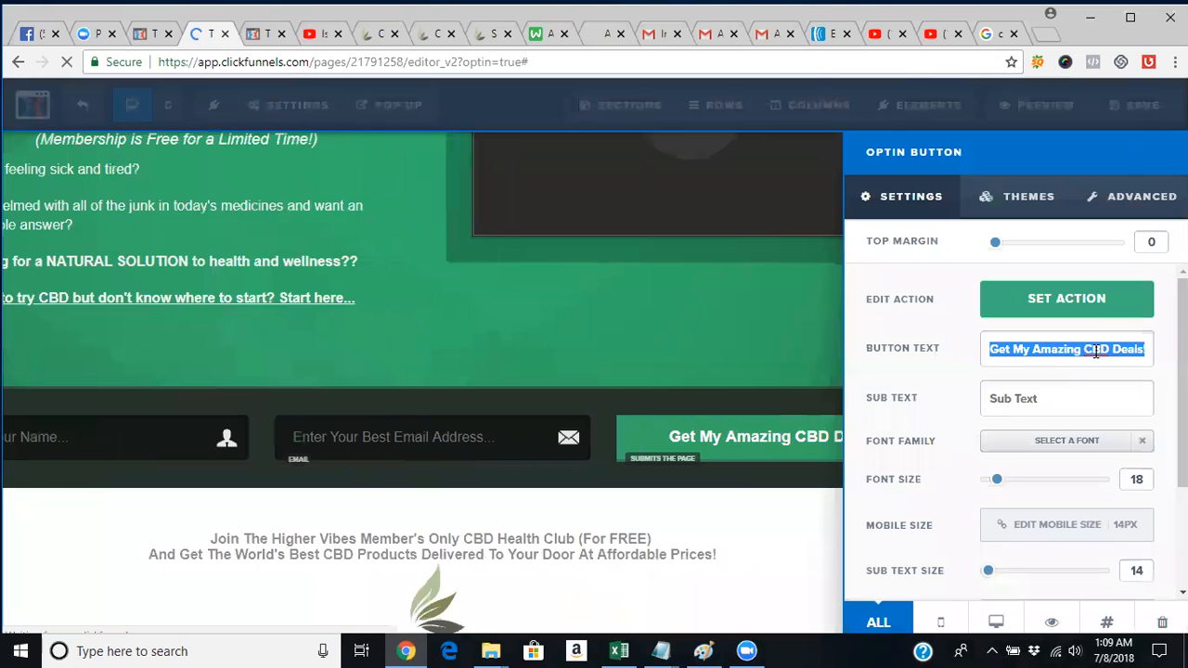
left_click(1092, 313)
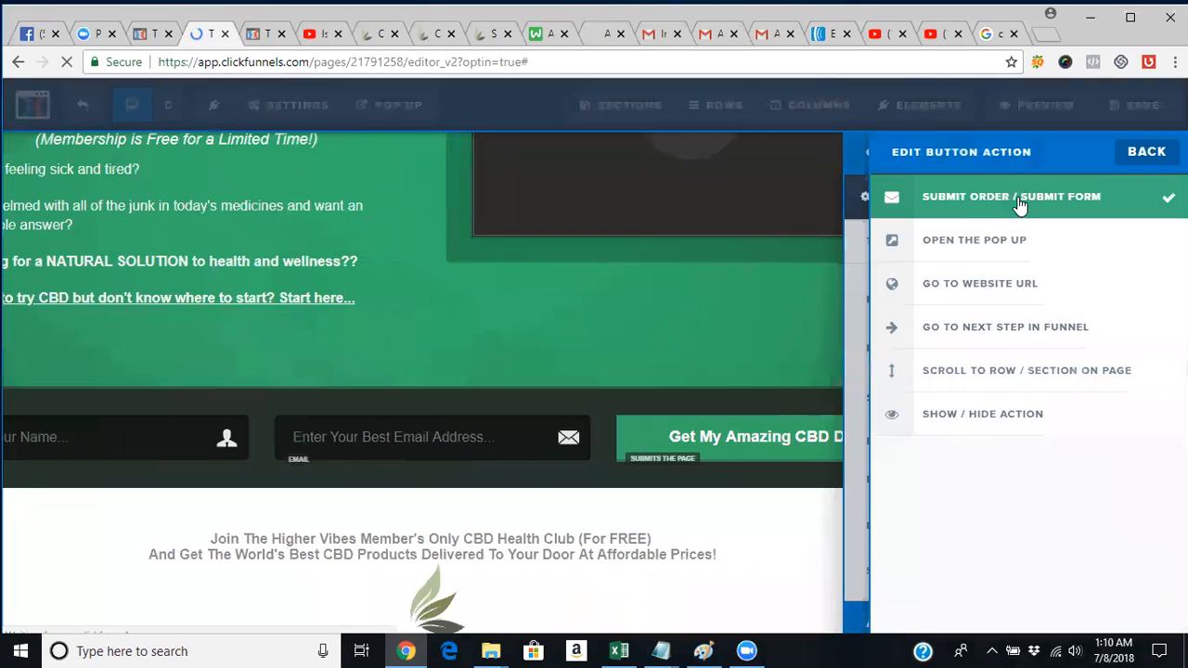
Show the page's General settings with the on-submit URL, then switch to the CTFO website.
left_click(301, 124)
mouse_move(301, 124)
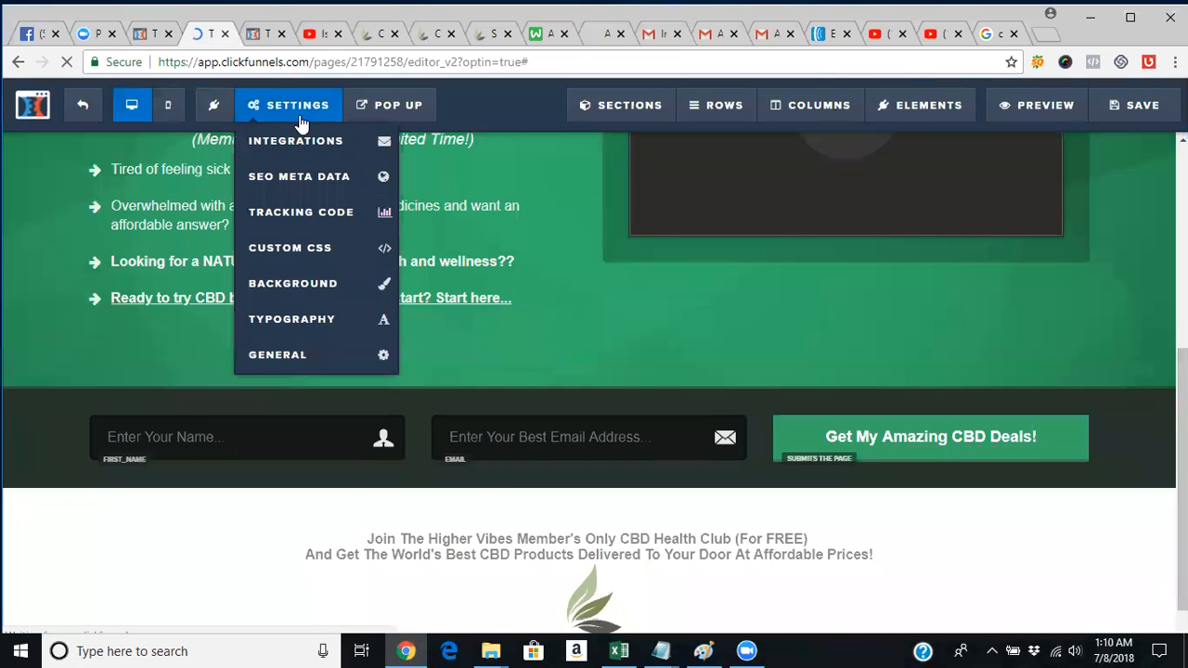
left_click(287, 367)
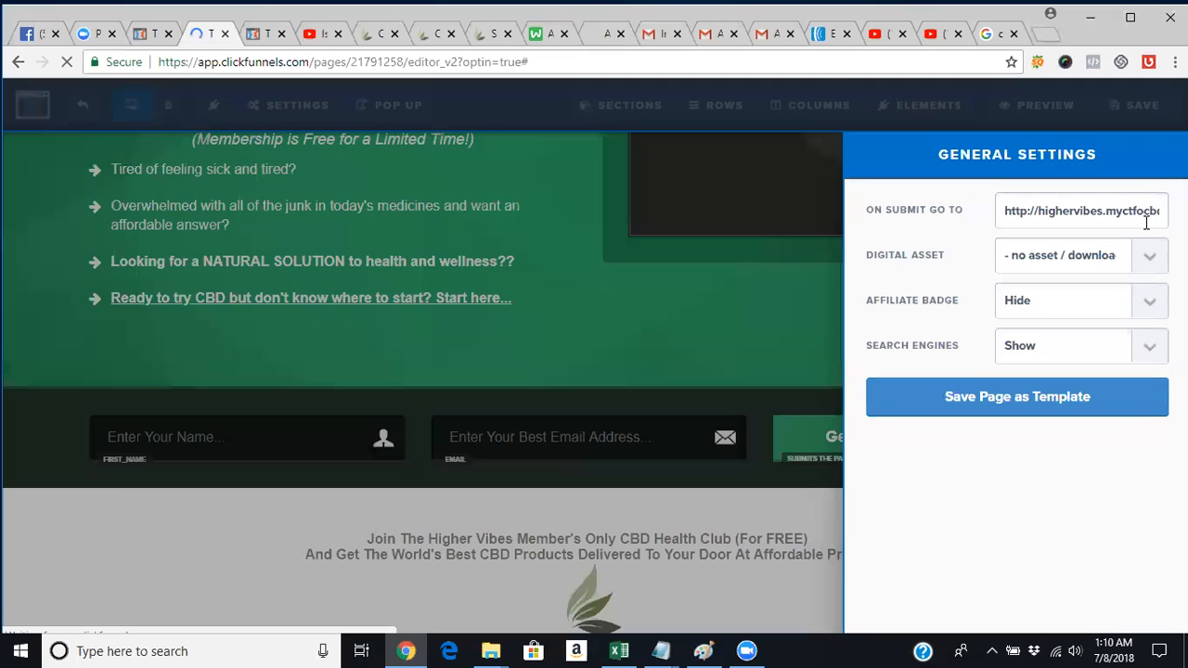
left_click(417, 36)
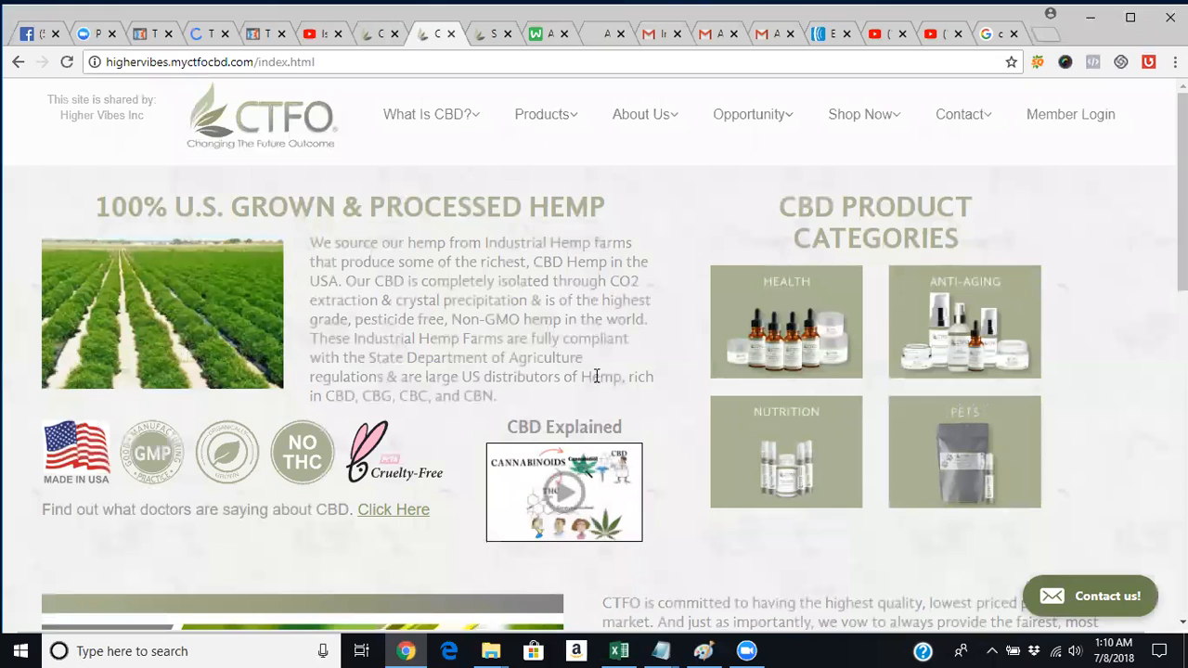
left_click(370, 38)
left_click(424, 35)
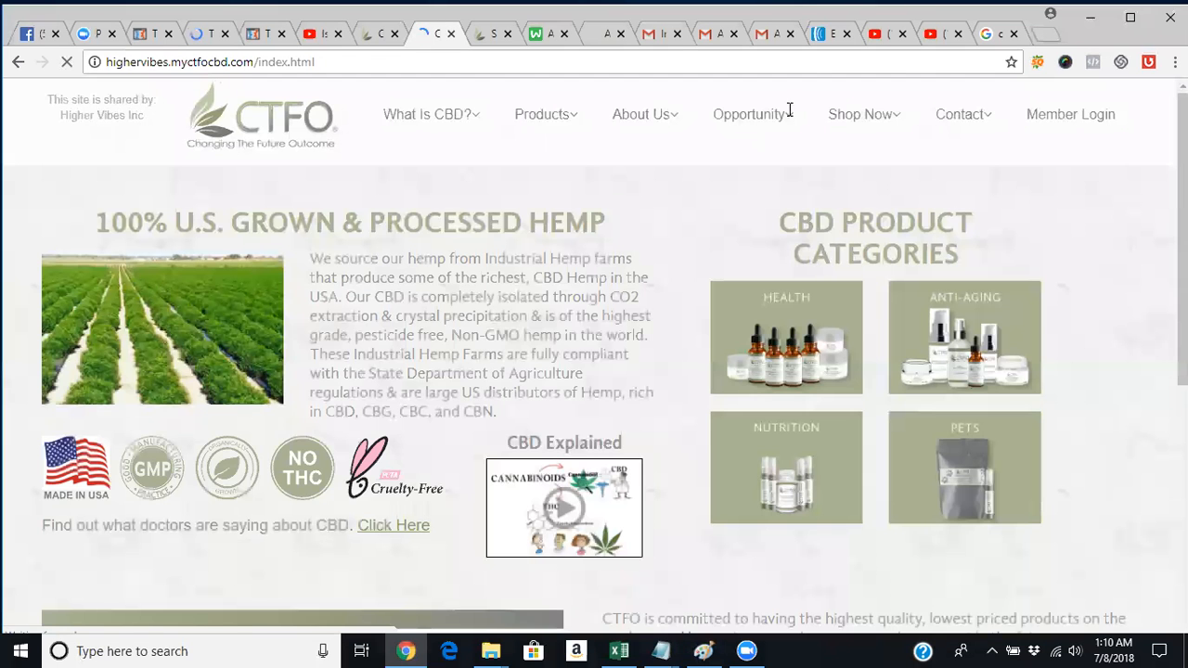
left_click(857, 121)
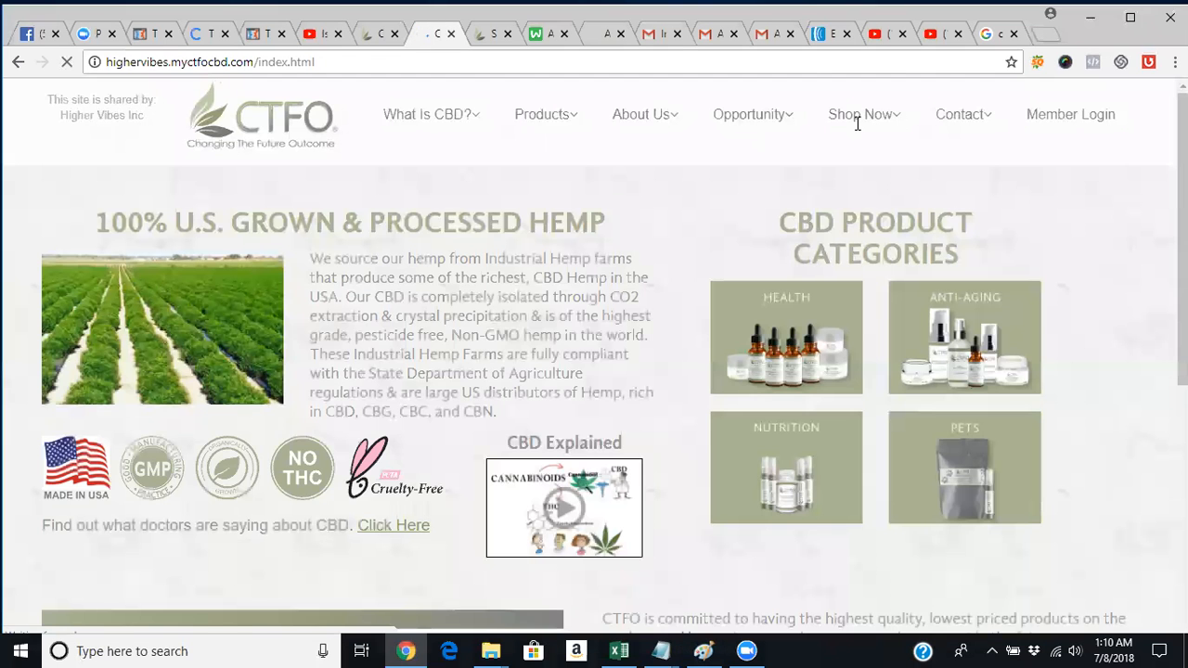
left_click(192, 35)
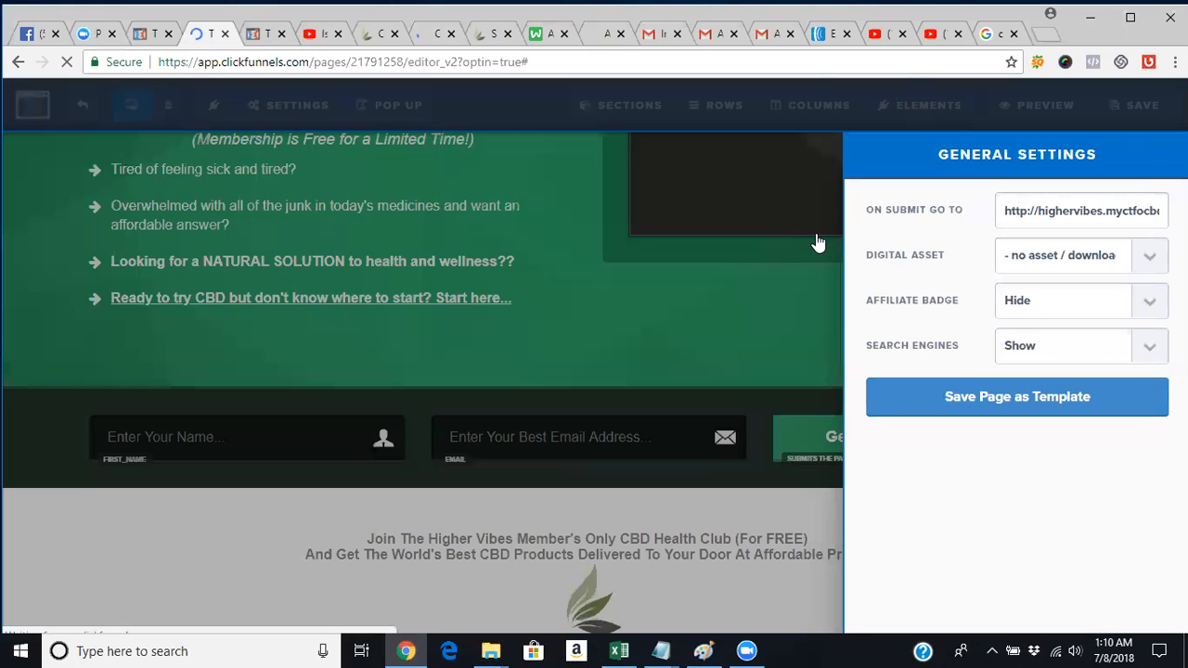
left_click(1051, 213)
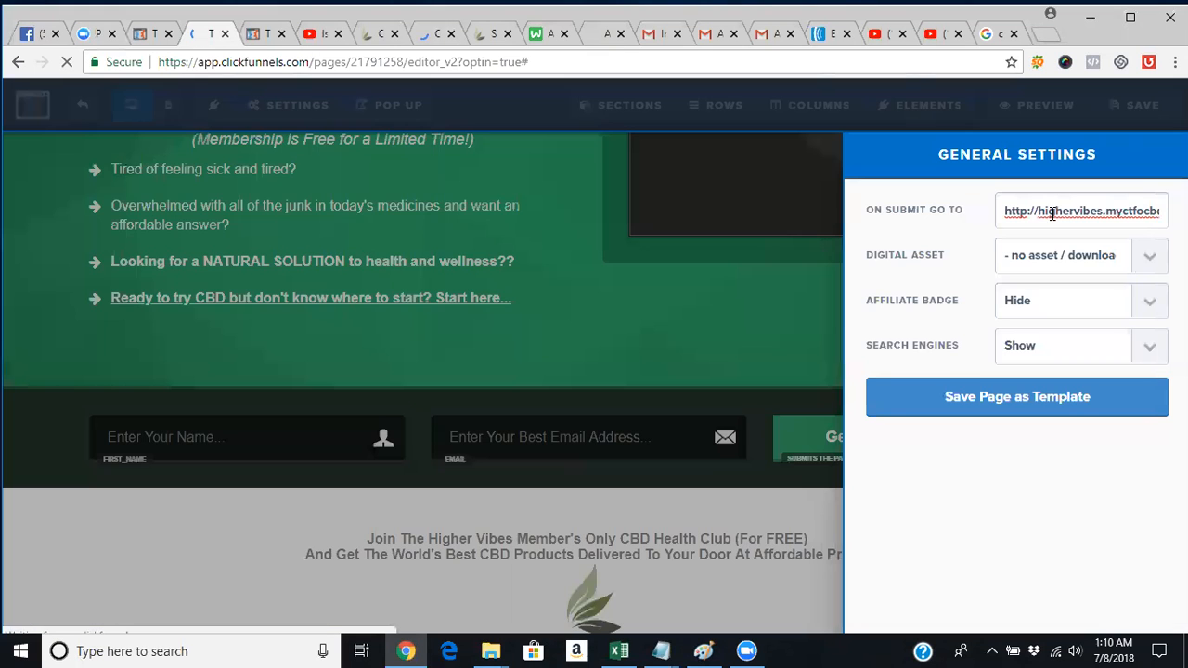